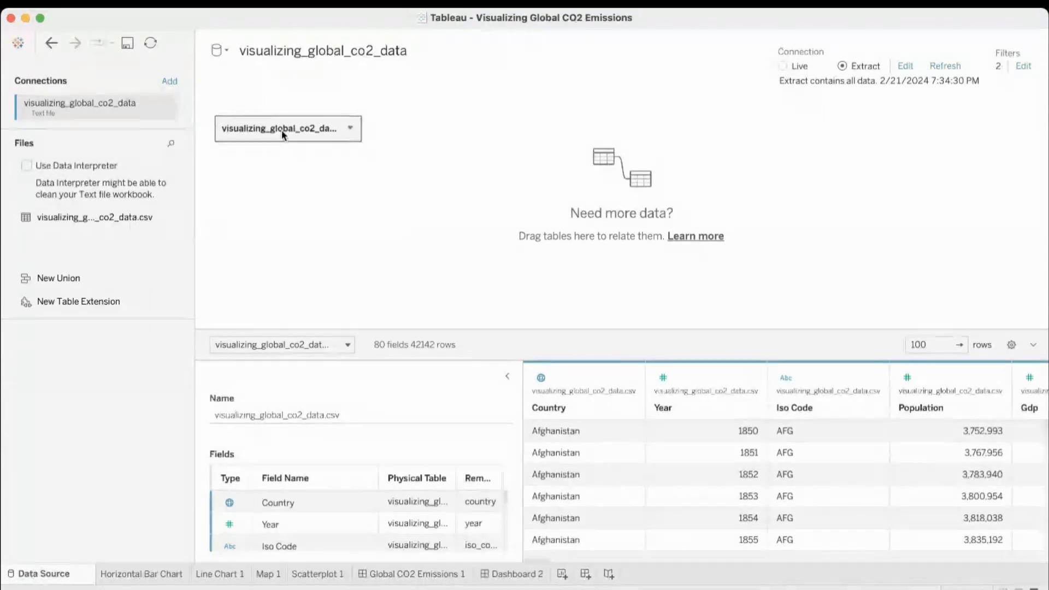
Review the existing Global CO2 Emissions 1 and Dashboard 2 dashboards.
mouse_move(352, 135)
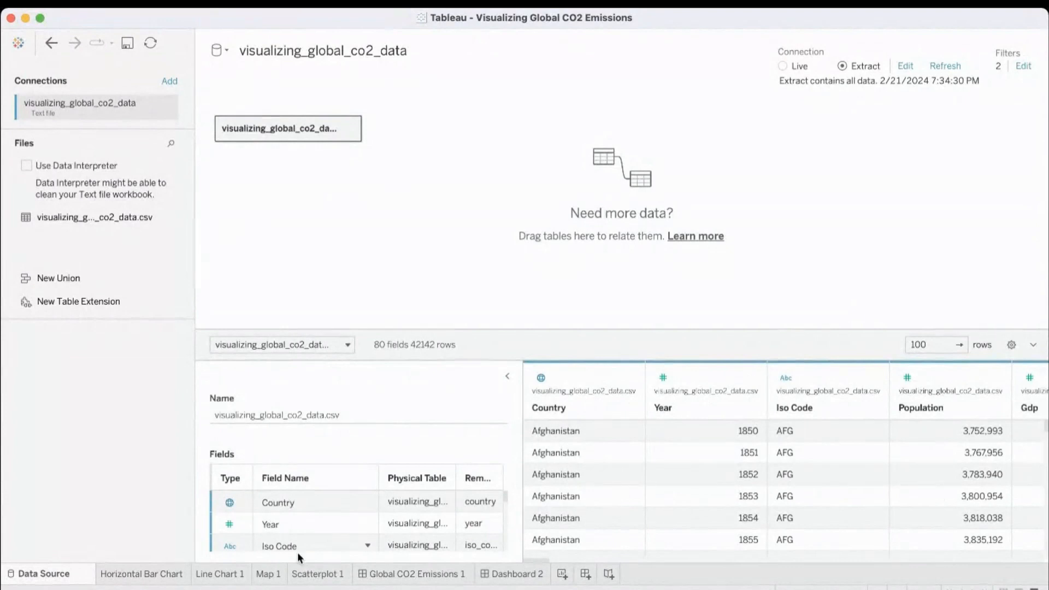
click(414, 574)
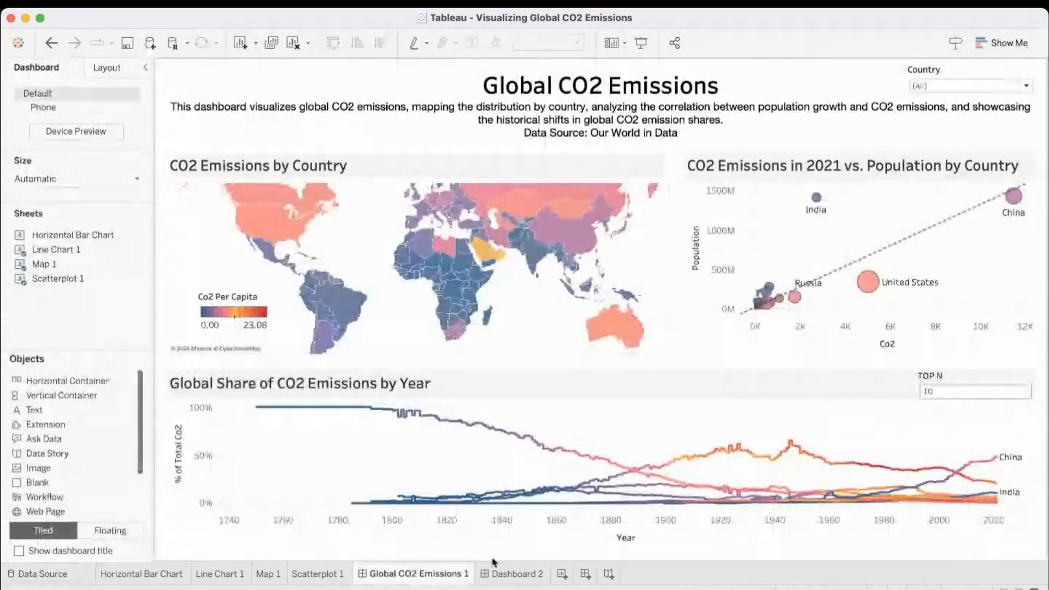
click(528, 578)
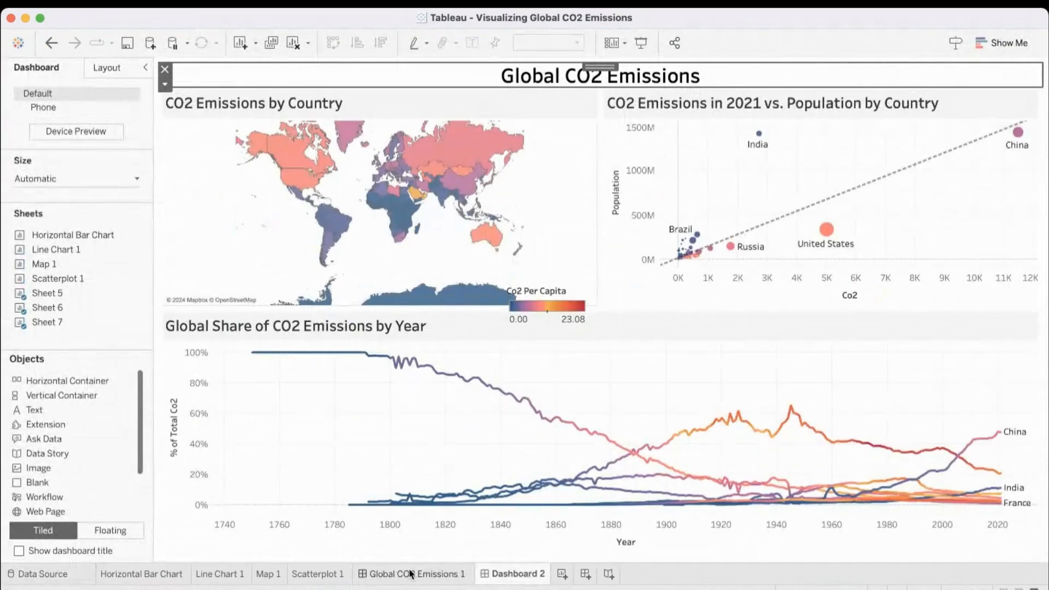
click(411, 574)
Add a new worksheet and title it "Global Share of CO2 Emissions by Year".
click(562, 574)
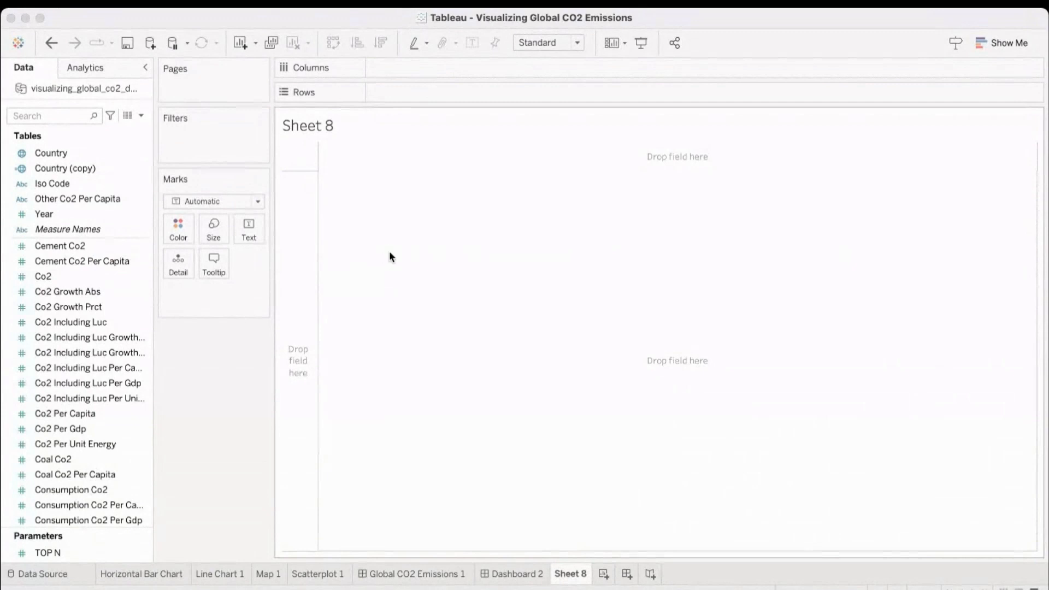
click(678, 394)
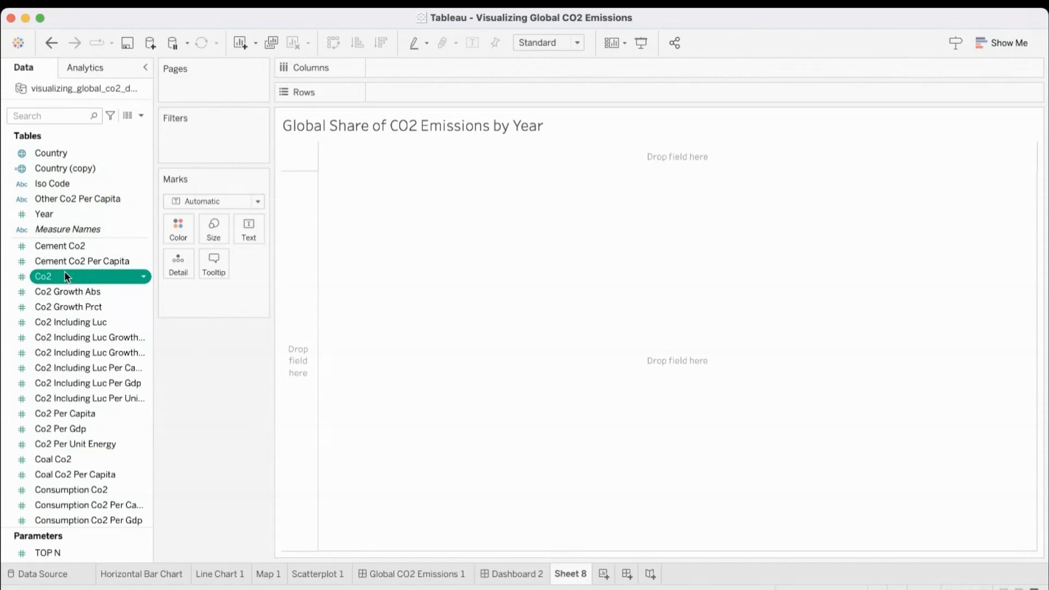
Build a continuous line chart from the Co2, Year and Country fields using the Show Me chart suggestions.
super+click(52, 216)
super+click(58, 151)
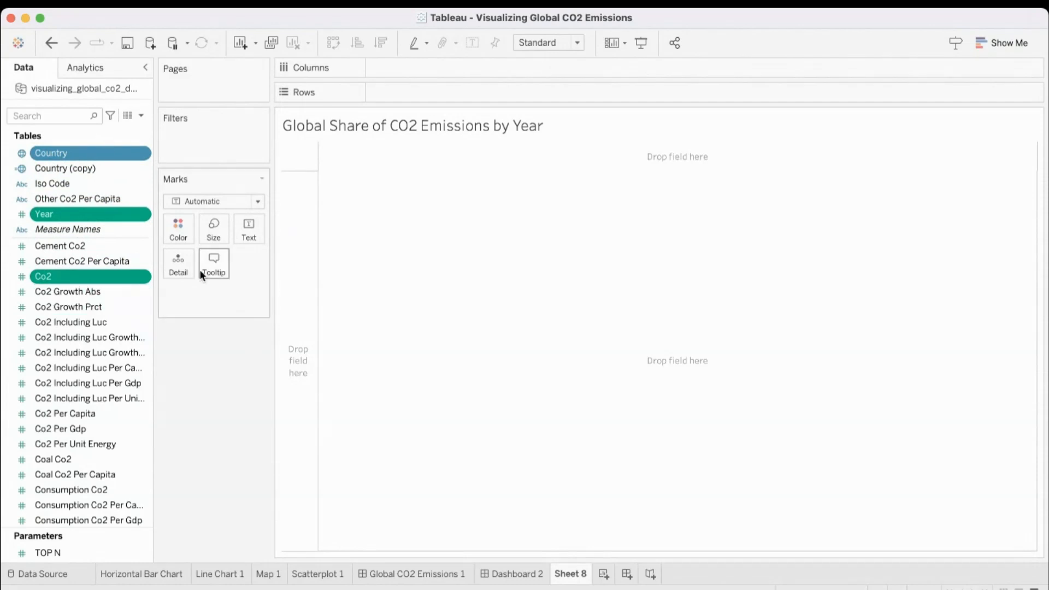
click(999, 44)
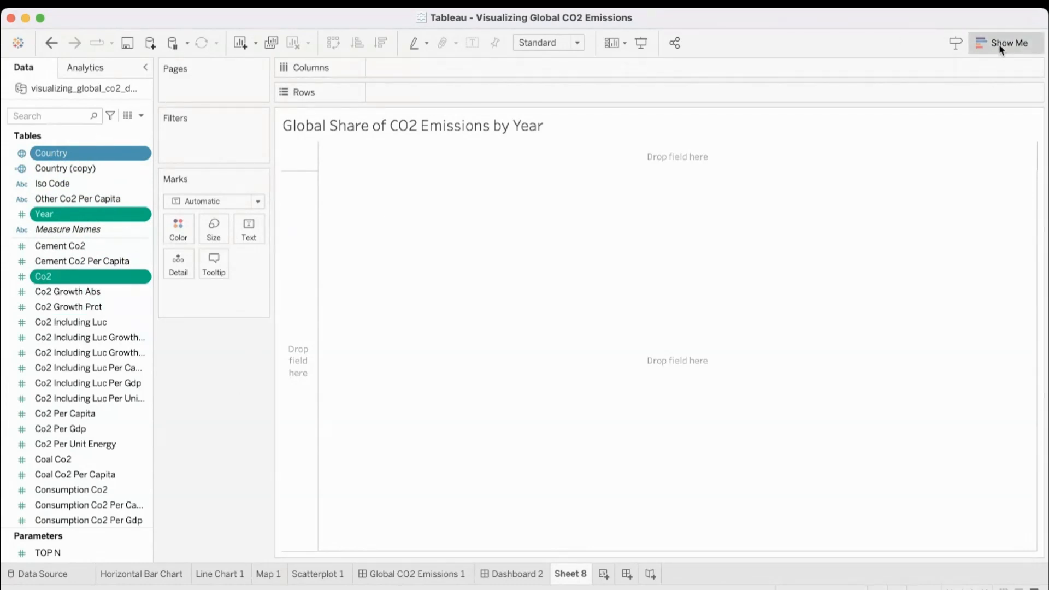
click(929, 214)
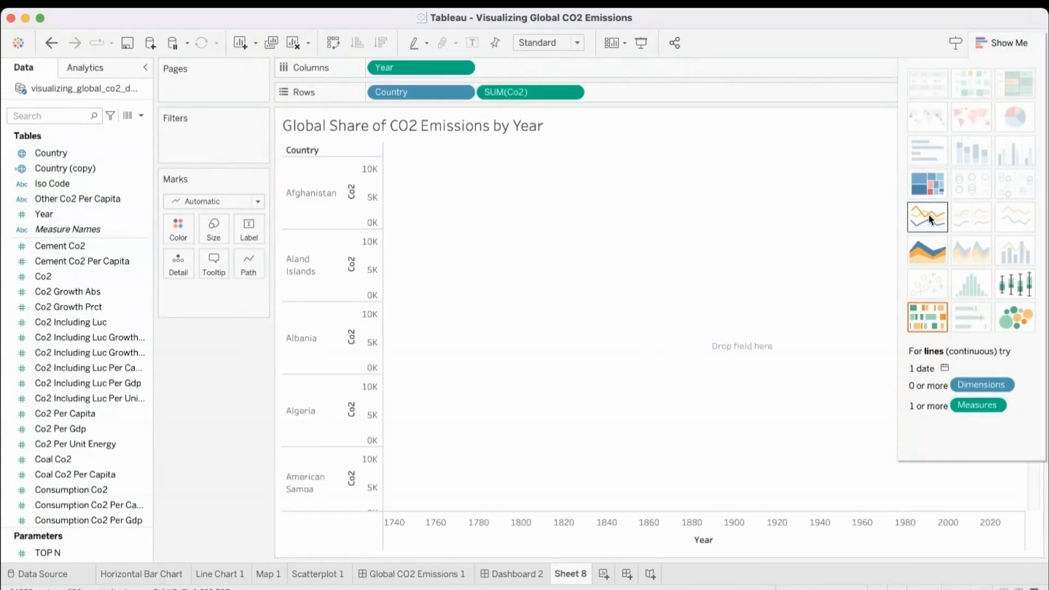
click(998, 44)
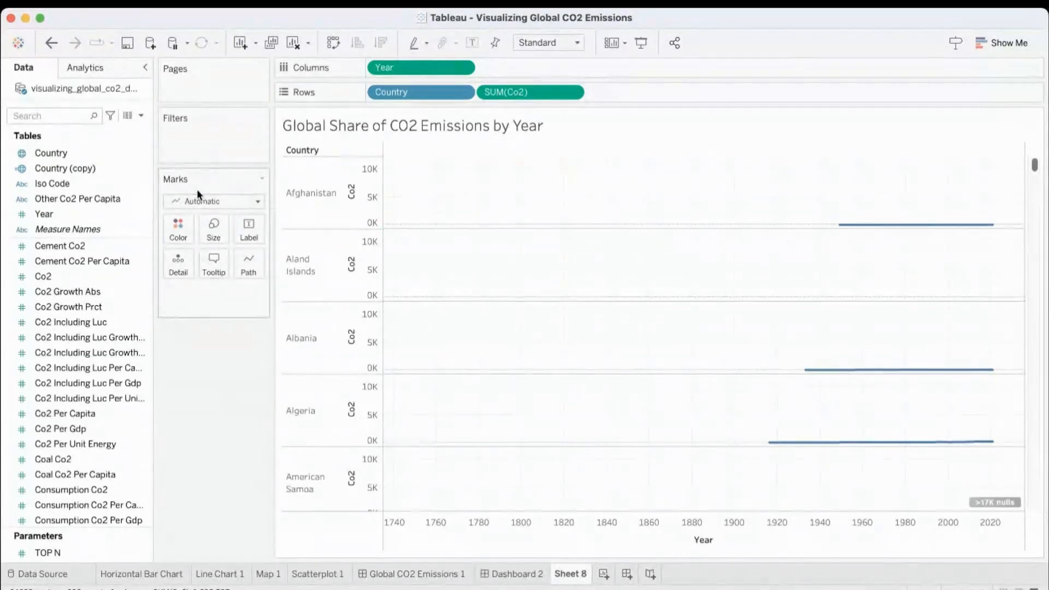
Move Country from the rows to Detail and show Co2 as each country's percent of total within each year.
drag(433, 91, 182, 260)
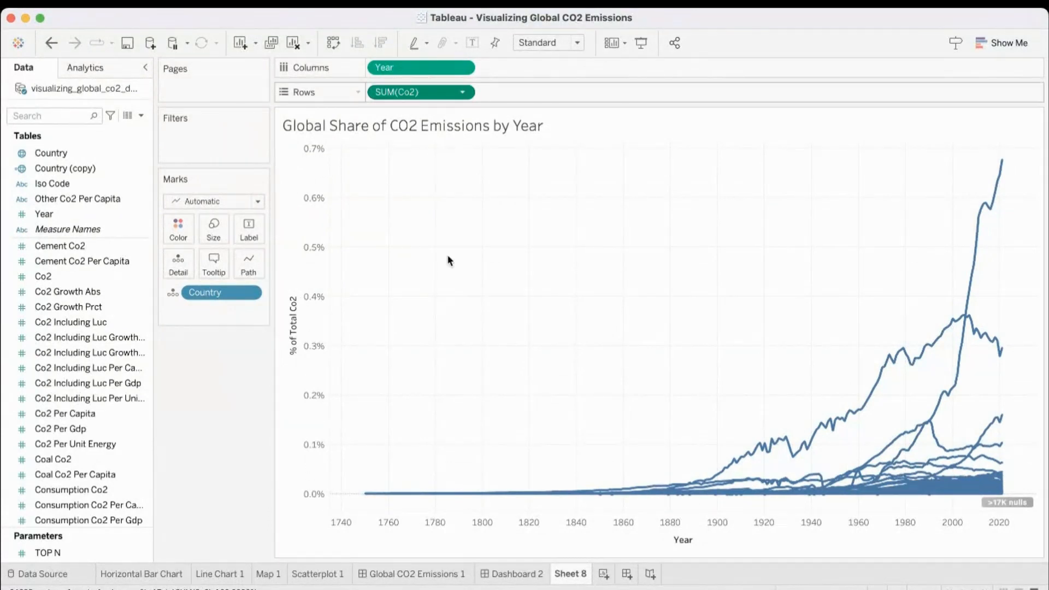
click(543, 315)
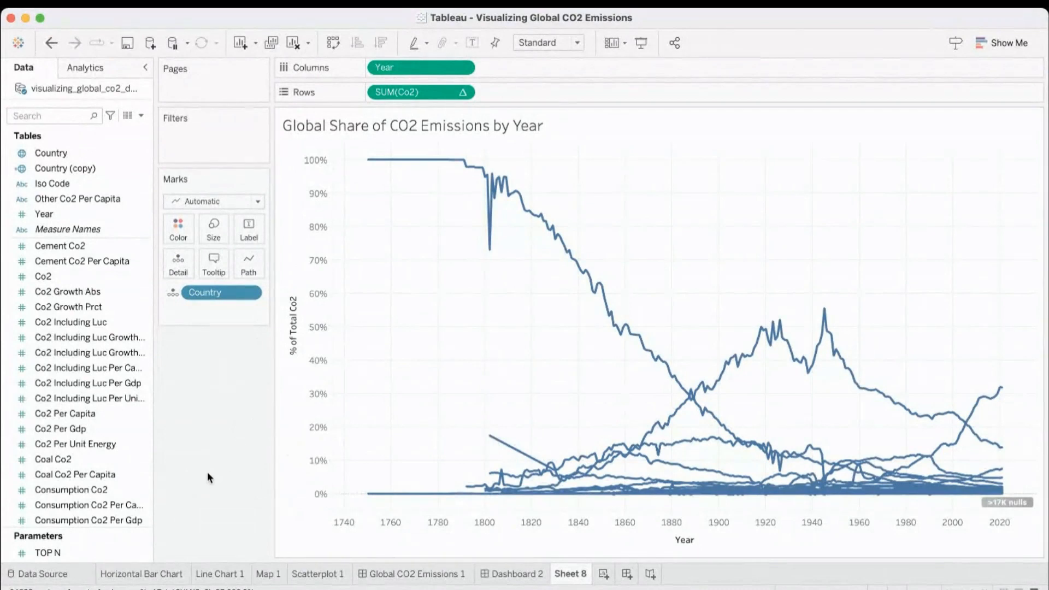
Filter out the null Co2 values and add a Country filter that limits the chart to the top-emitting countries.
mouse_move(387, 164)
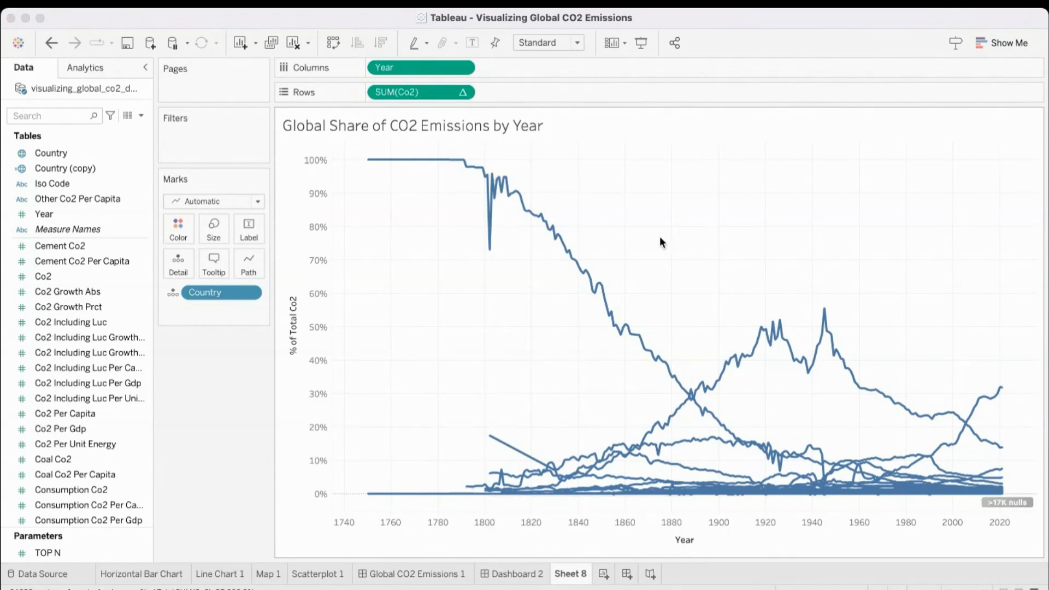
click(467, 295)
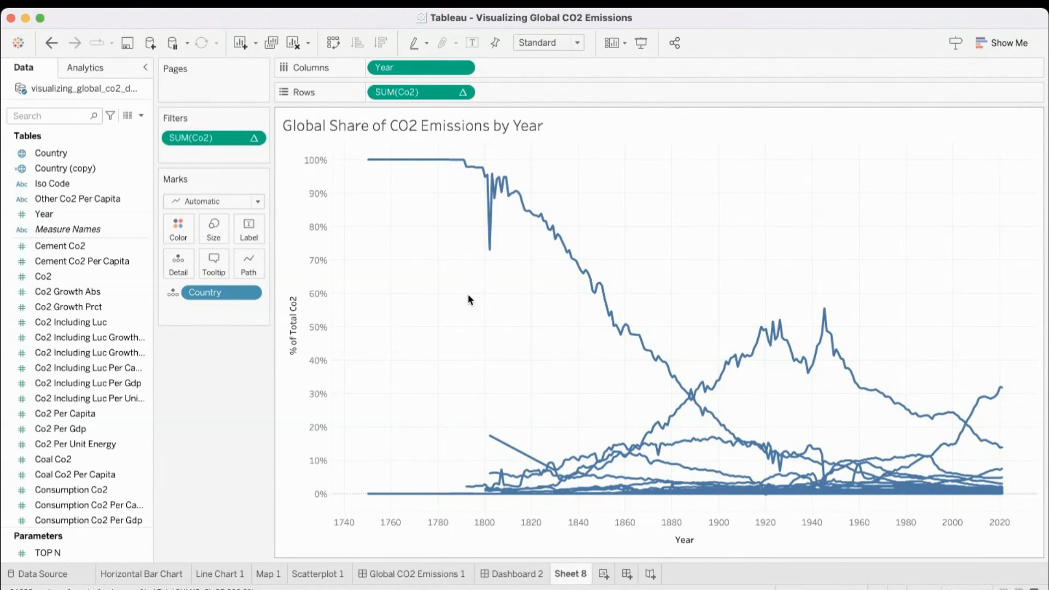
click(109, 352)
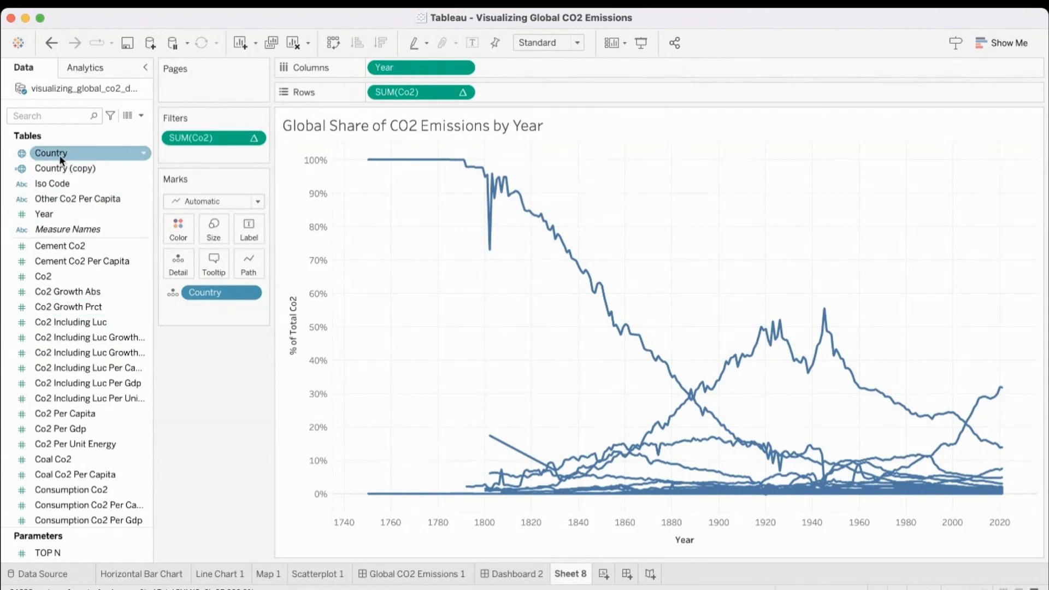
drag(59, 156, 198, 156)
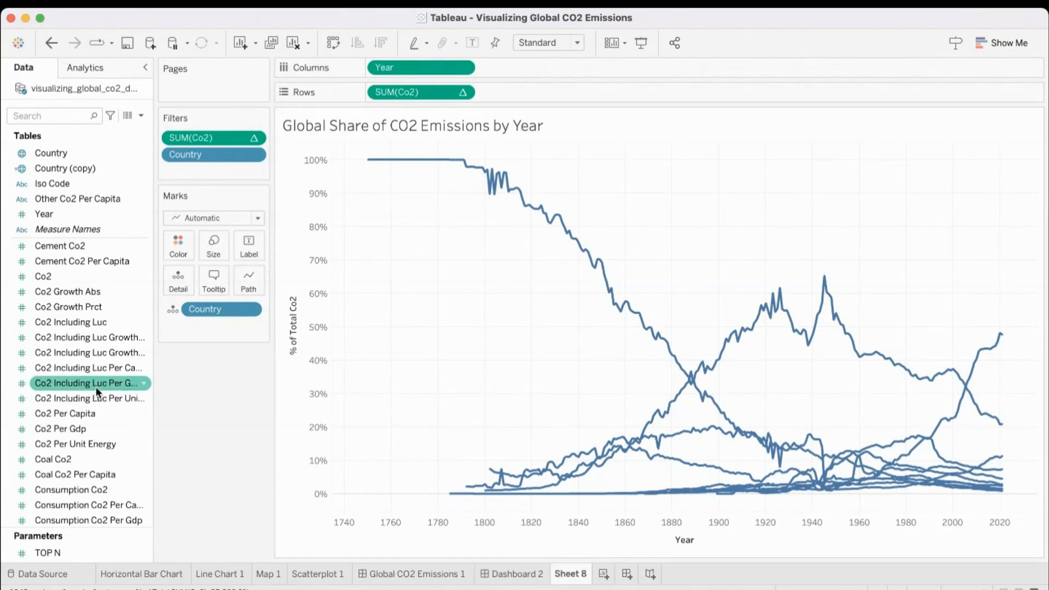
Color the lines by Co2 Per Capita with the Sunrise-Sunset Diverging palette.
drag(69, 416, 180, 241)
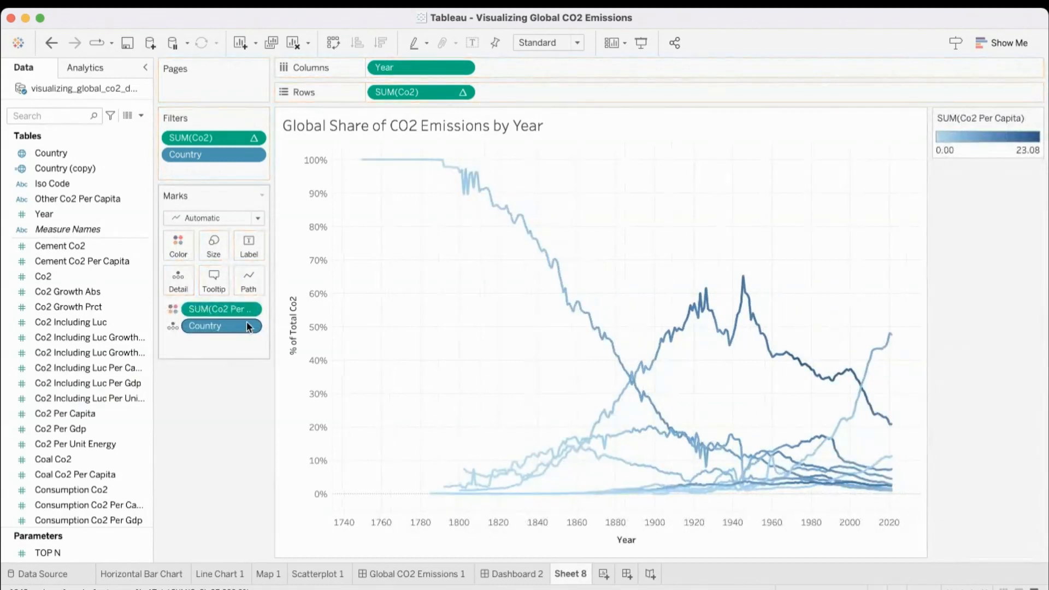
click(181, 249)
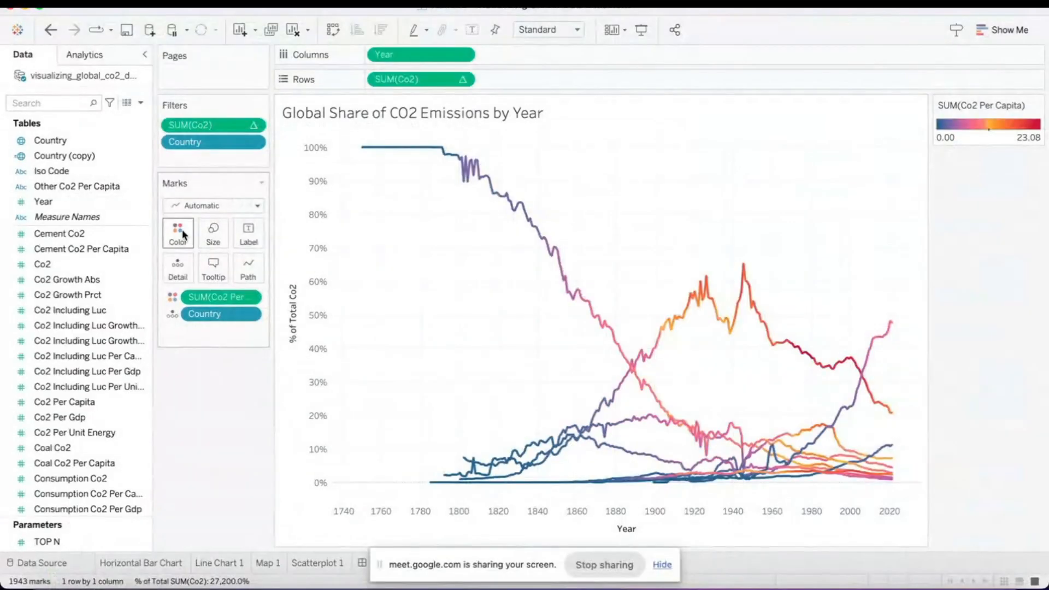
click(184, 246)
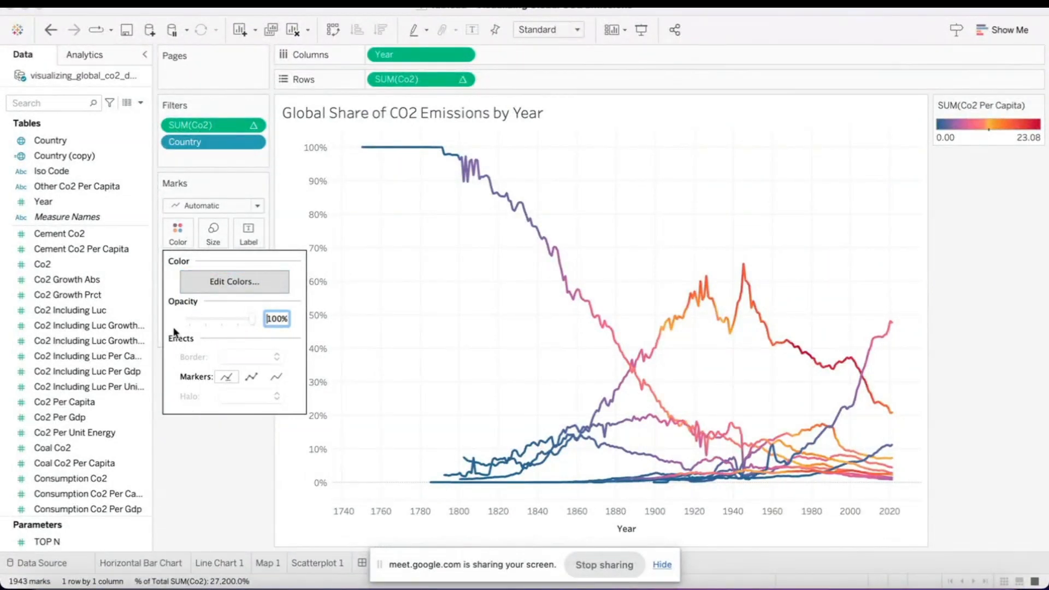
click(221, 495)
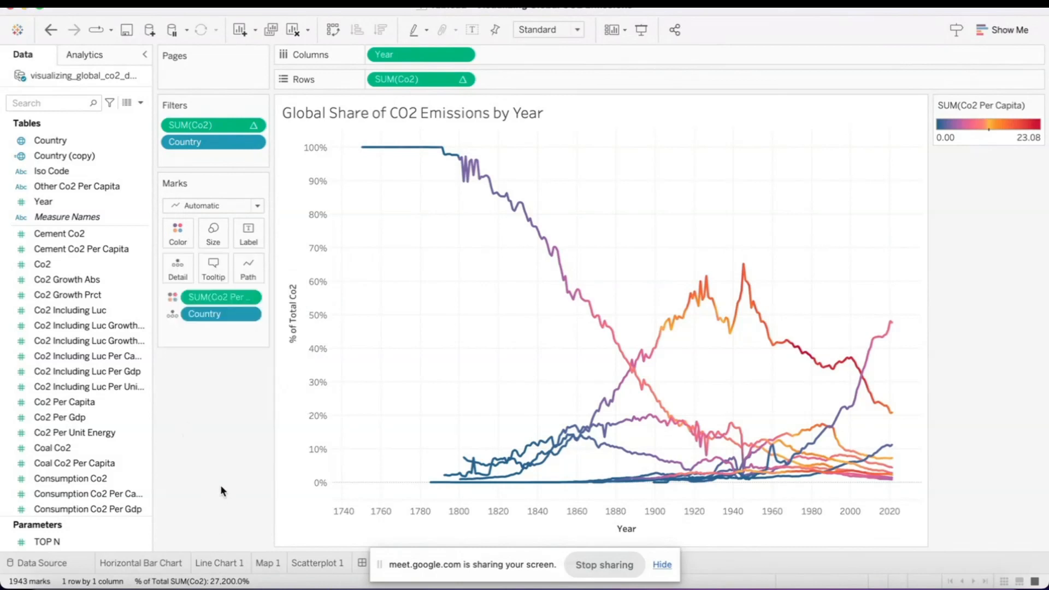
click(173, 232)
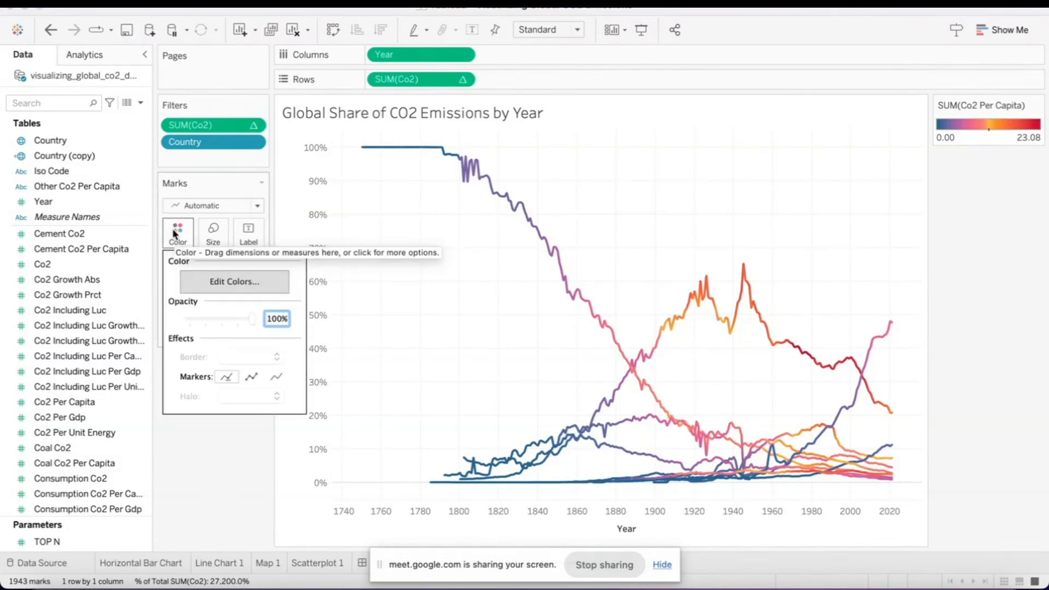
click(205, 282)
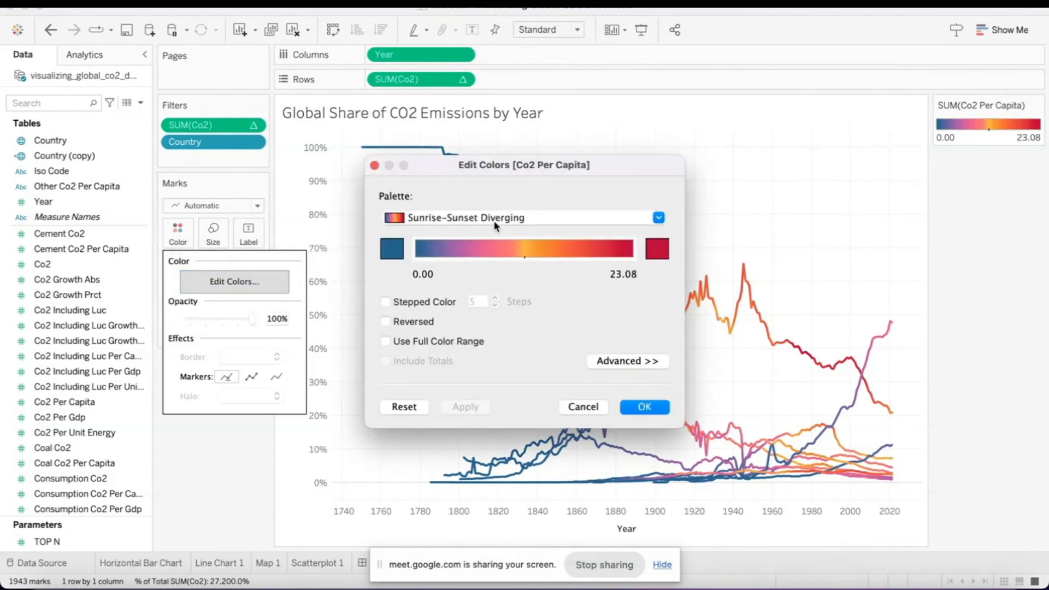
click(645, 409)
click(125, 282)
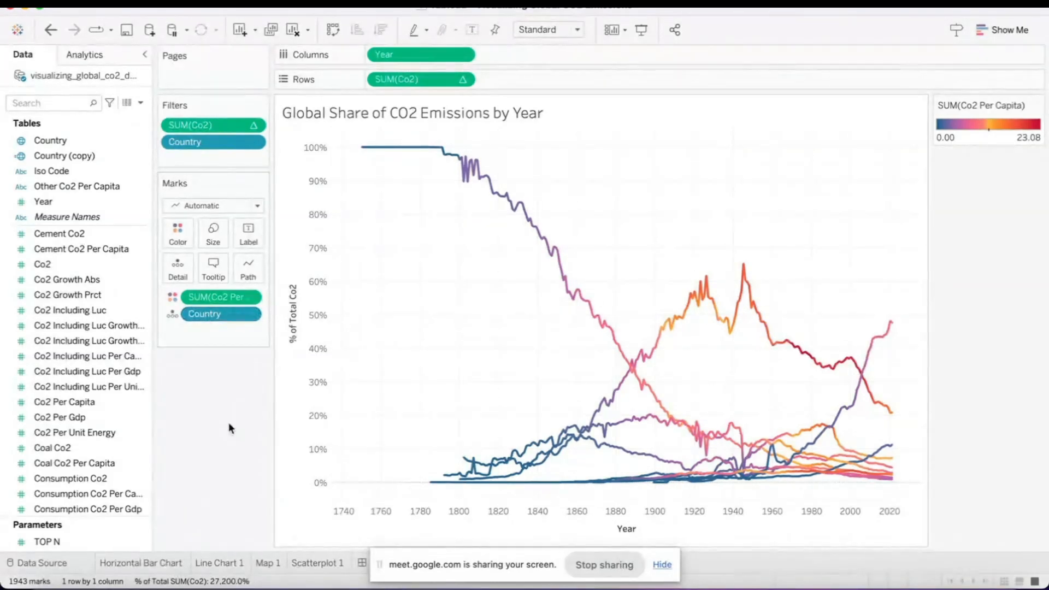
mouse_move(705, 429)
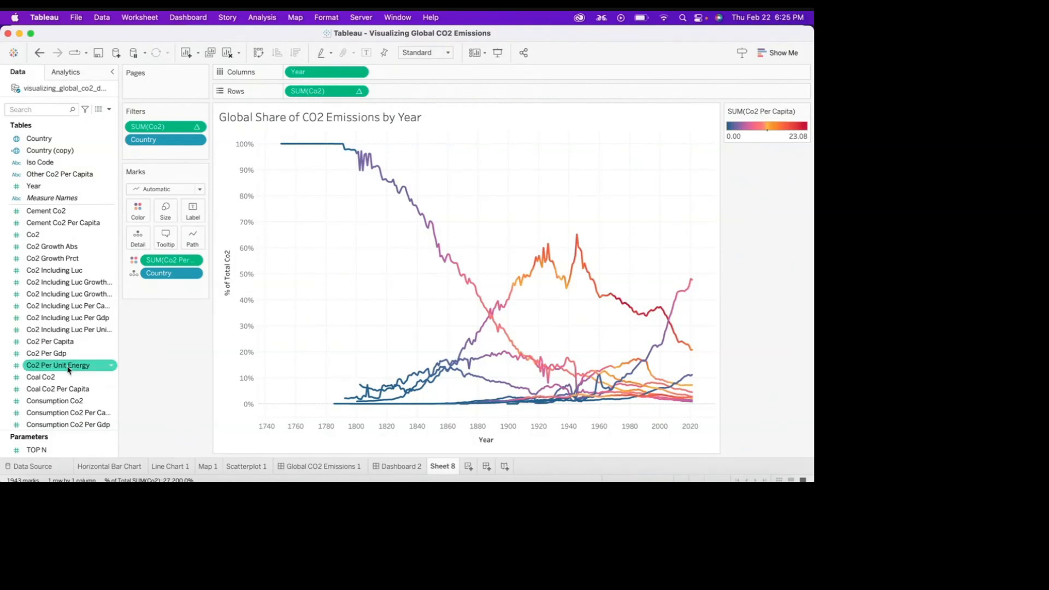
scroll(70, 365, down, 15)
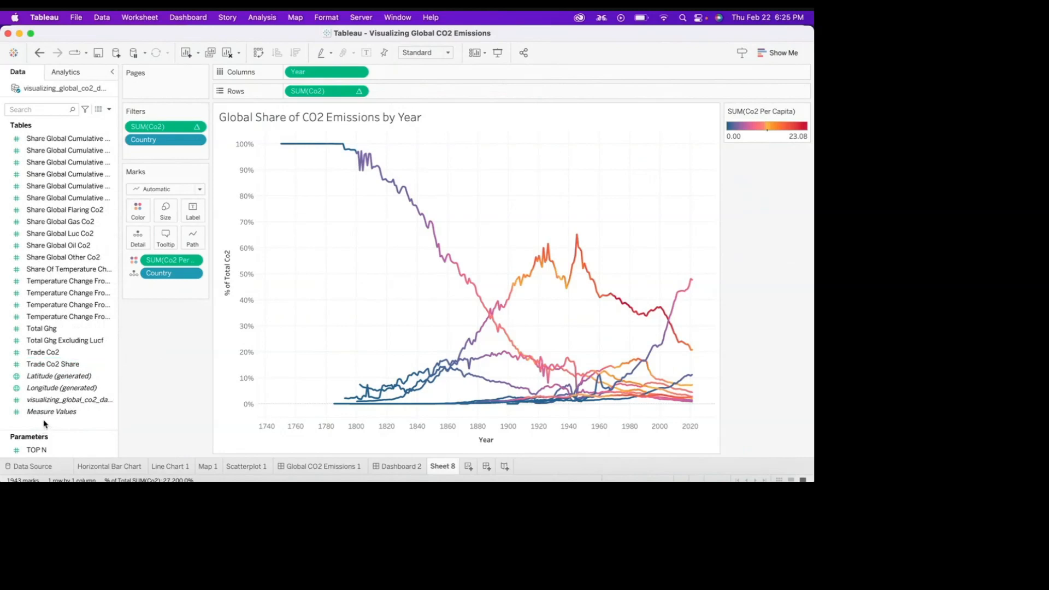
click(38, 450)
right_click(66, 425)
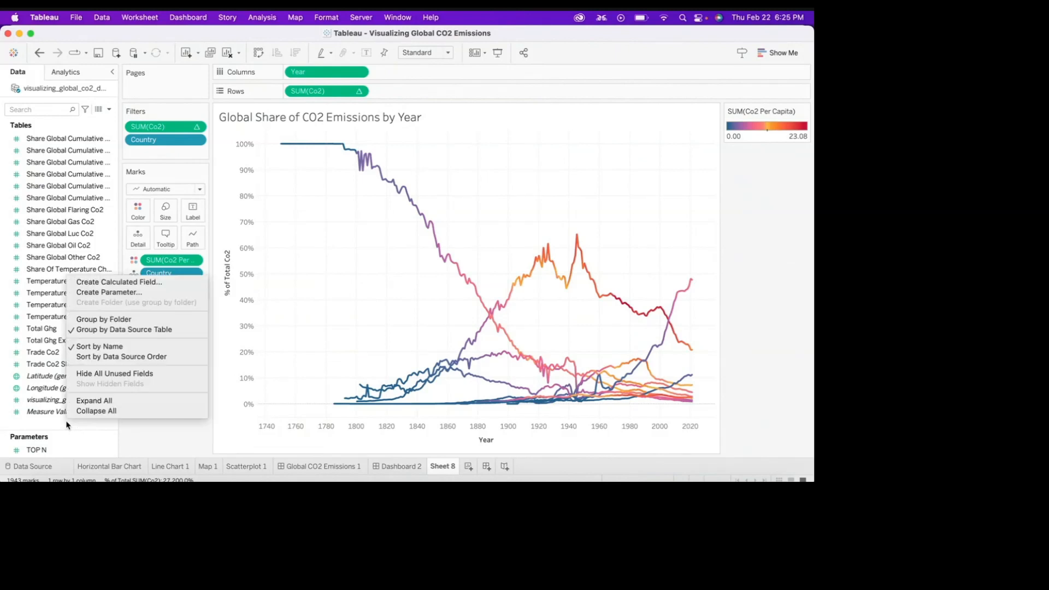
click(107, 294)
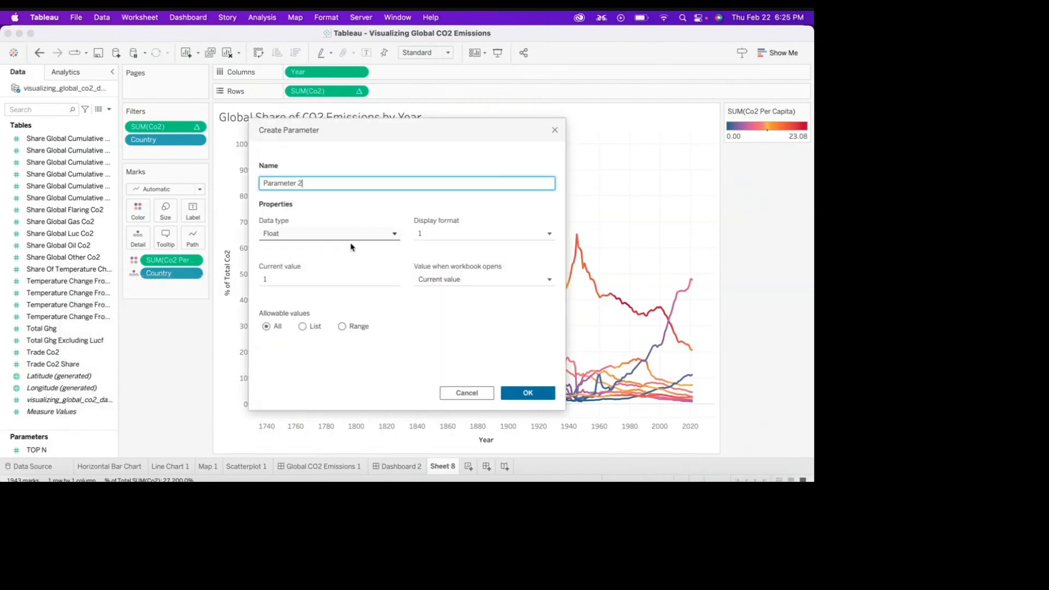
drag(305, 185, 246, 185)
click(346, 281)
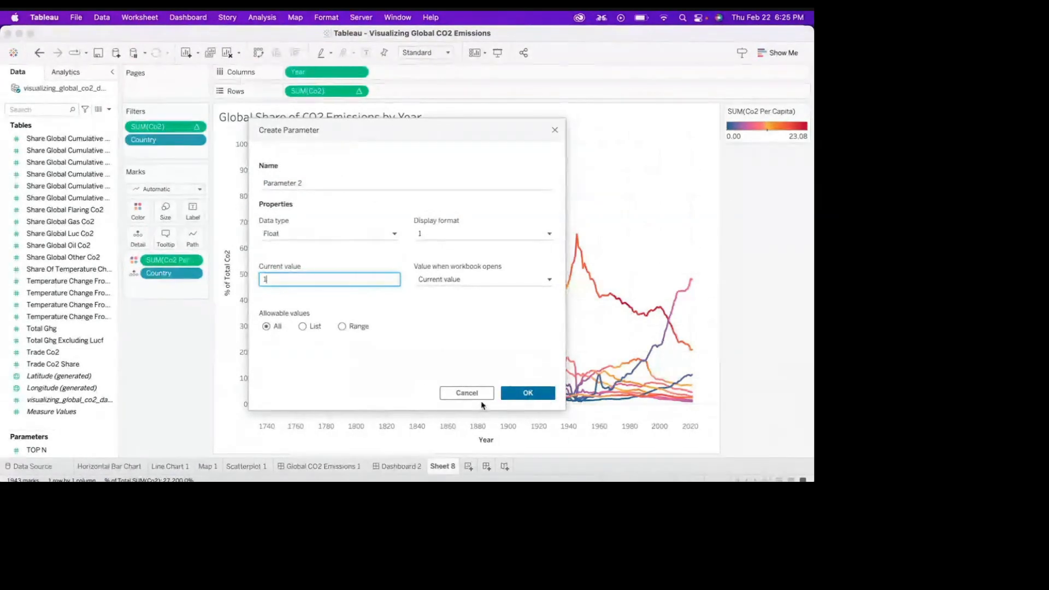
click(466, 393)
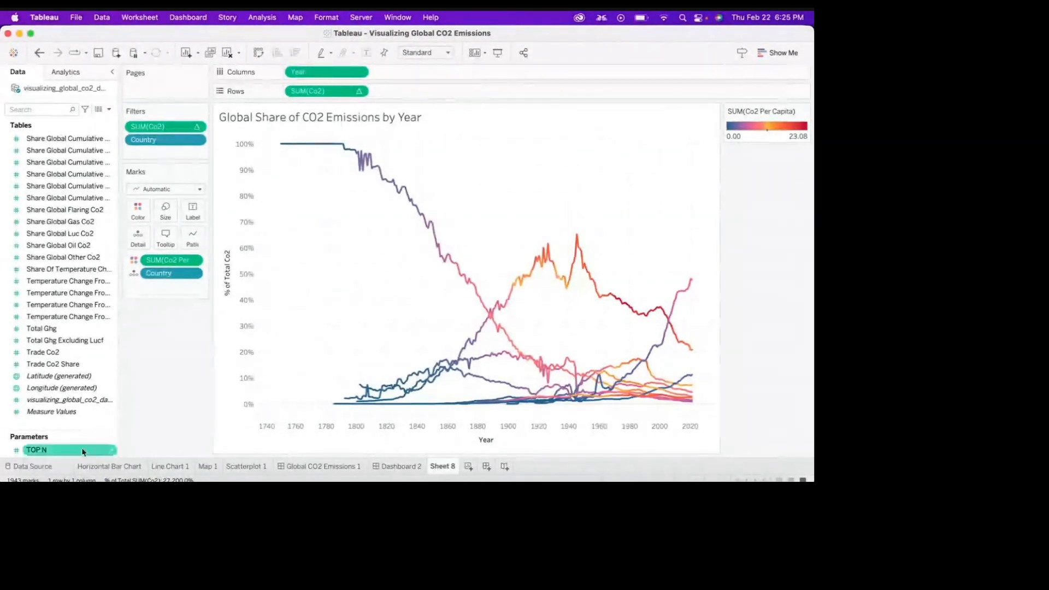
Show the TOP N parameter control on the line chart worksheet.
click(112, 451)
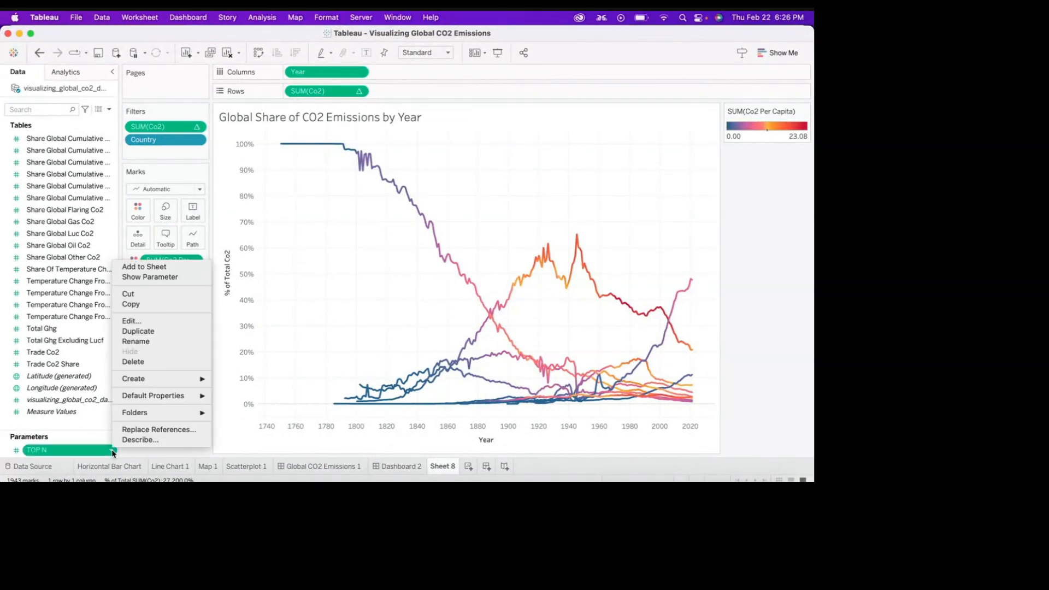
click(158, 277)
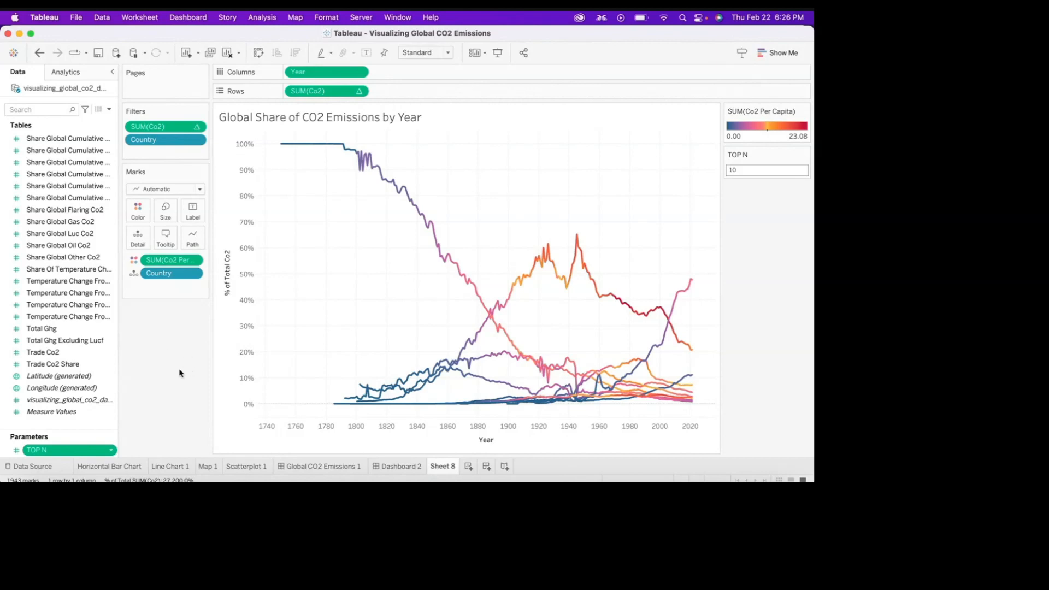
right_click(90, 426)
click(146, 434)
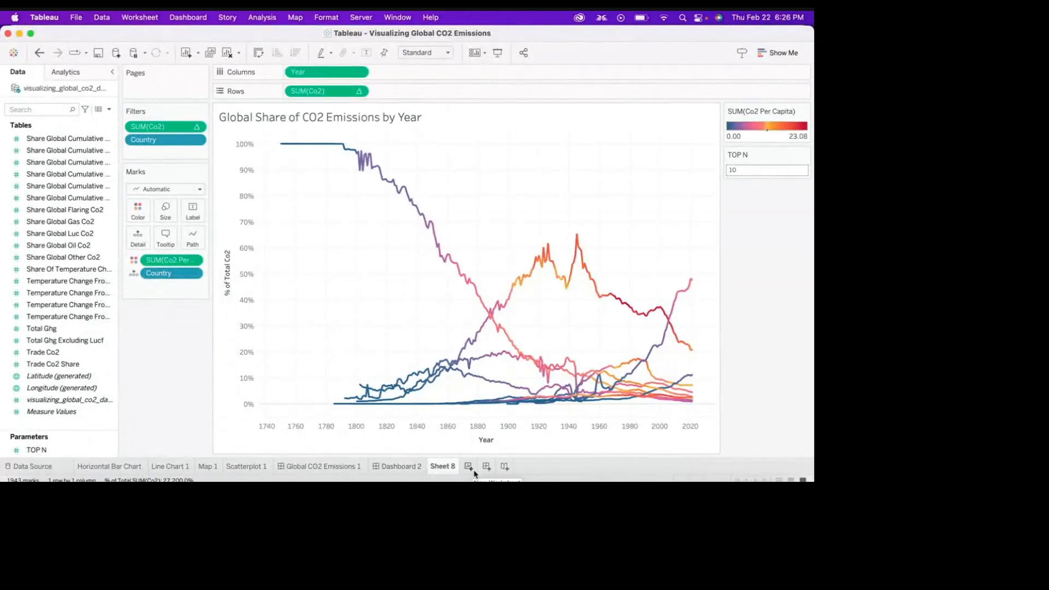
Add another new worksheet and title it "CO2 Emissions by Country".
click(469, 467)
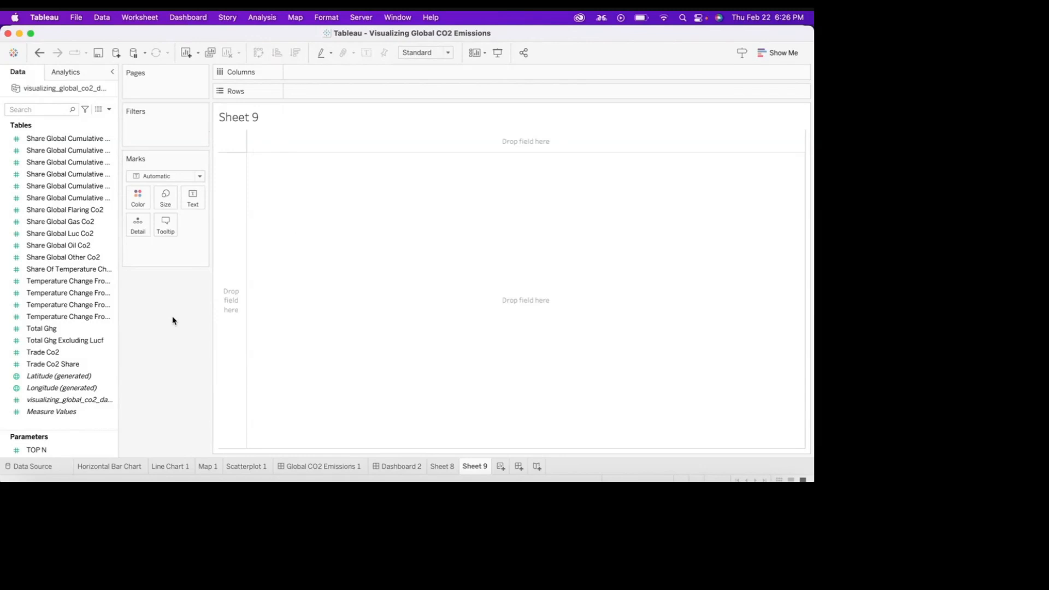
double_click(259, 119)
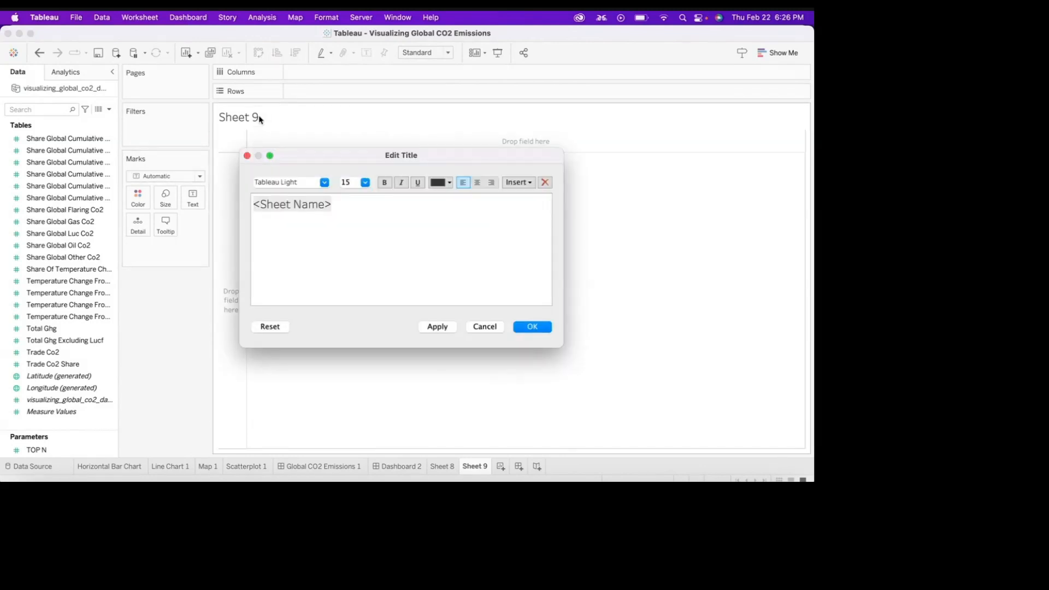
drag(340, 211, 216, 203)
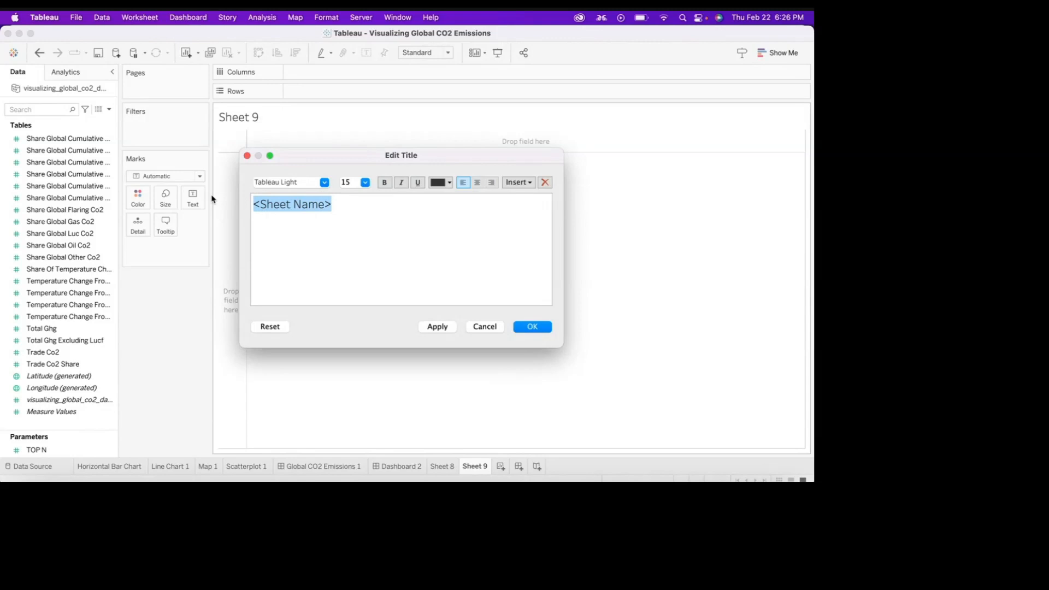
text(Country le)
key(BackSpace)
key(BackSpace)
key(BackSpace)
key(BackSpace)
key(BackSpace)
key(BackSpace)
key(BackSpace)
key(BackSpace)
key(BackSpace)
key(BackSpace)
text(CO2 Emissions by Country)
click(532, 328)
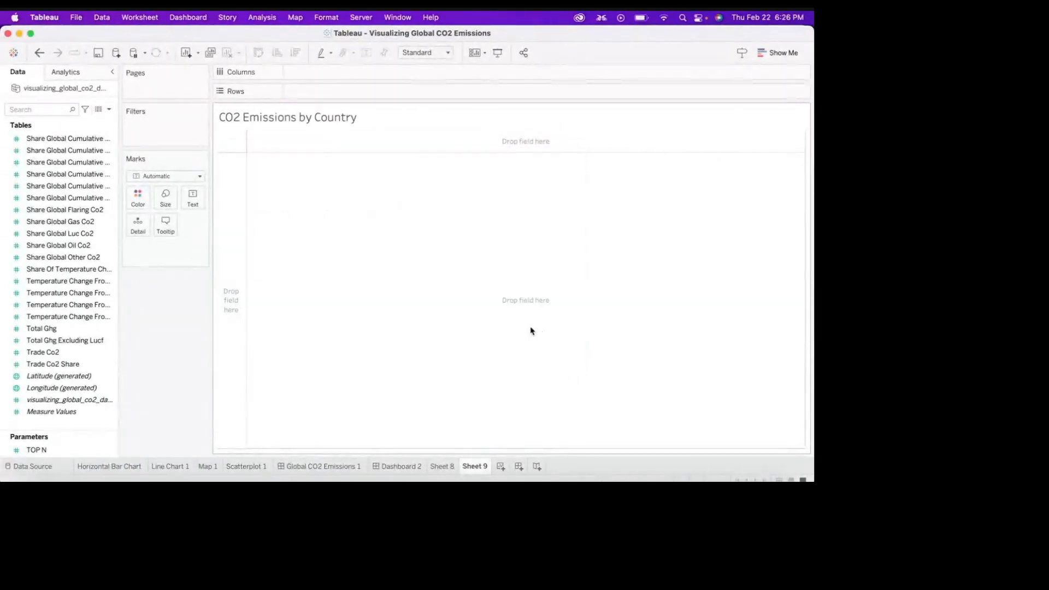
Build a filled map of Co2 Per Capita by Country on the CO2 Emissions by Country worksheet.
scroll(83, 235, up, 10)
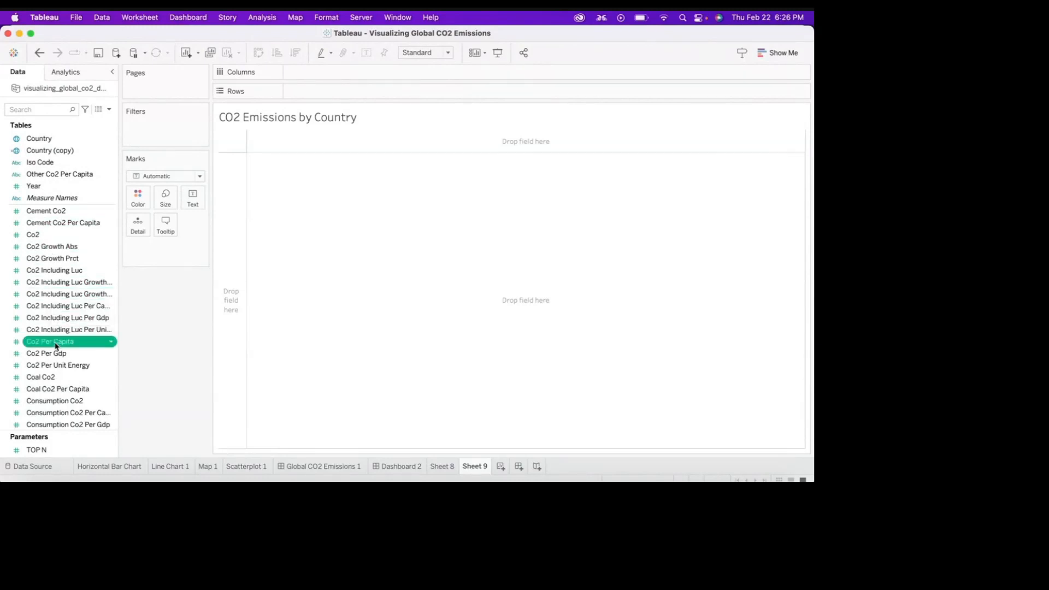
super+click(42, 138)
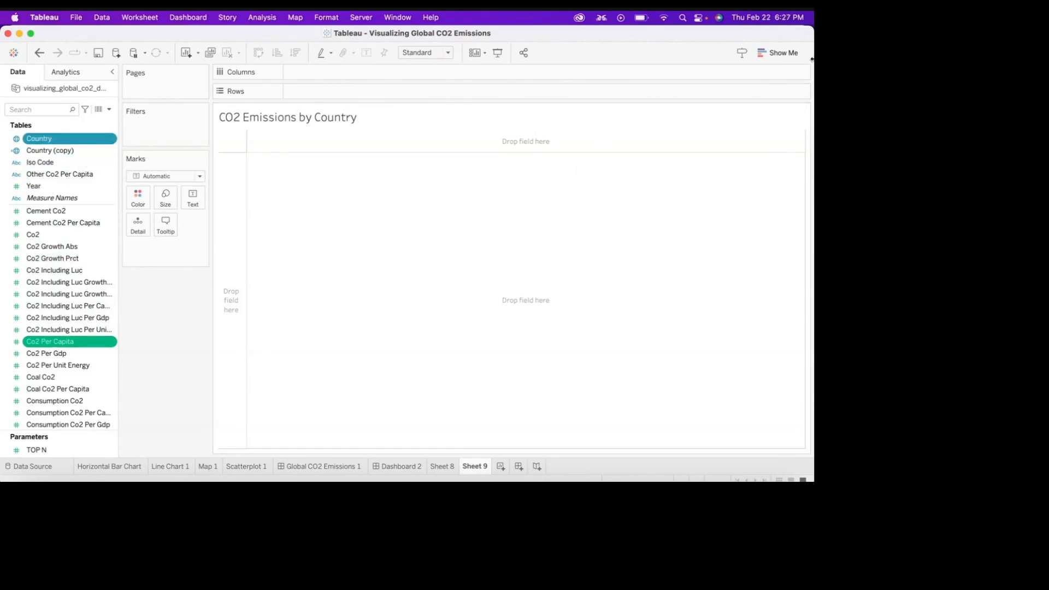
click(779, 55)
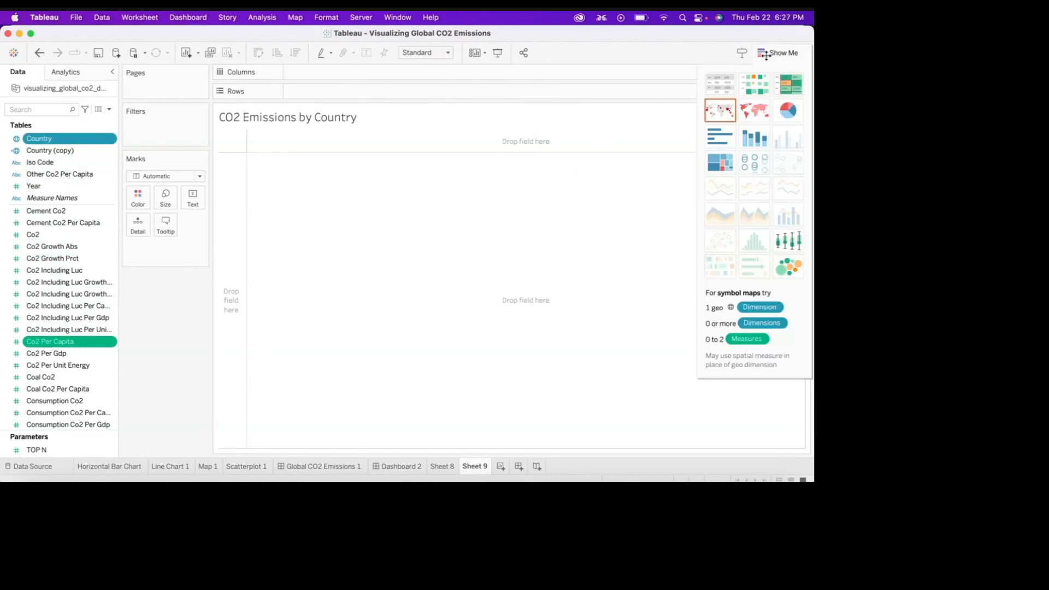
click(754, 111)
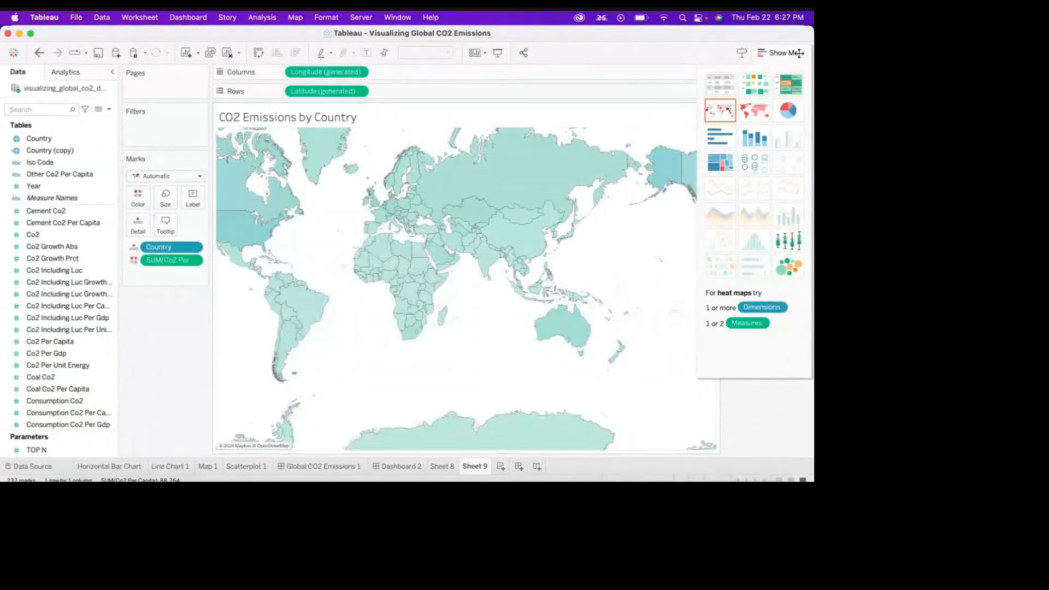
click(782, 52)
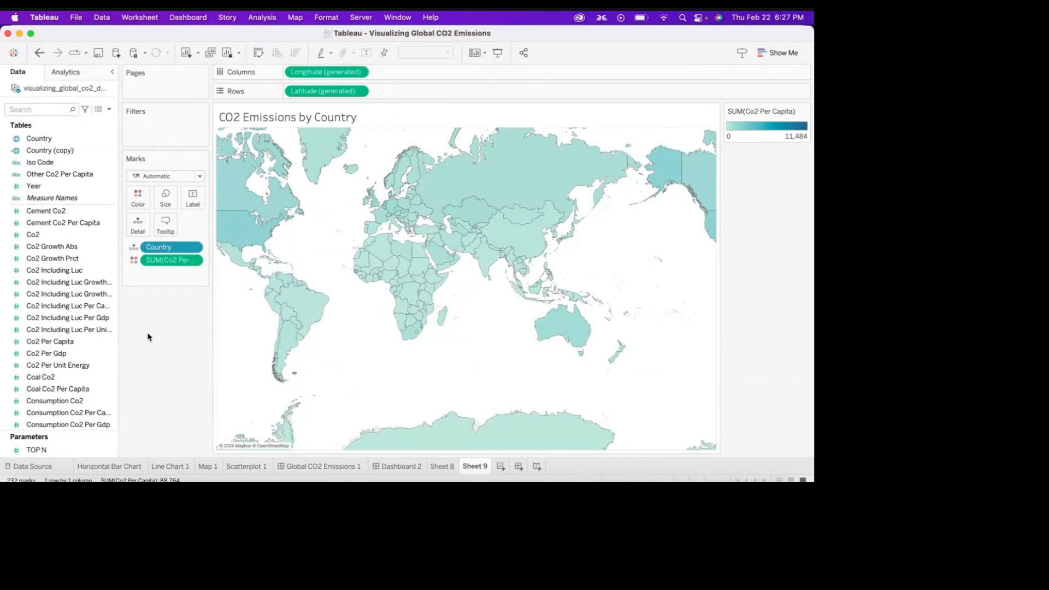
Add a Year filter that limits the map to the range 2021 to 2021.
click(81, 249)
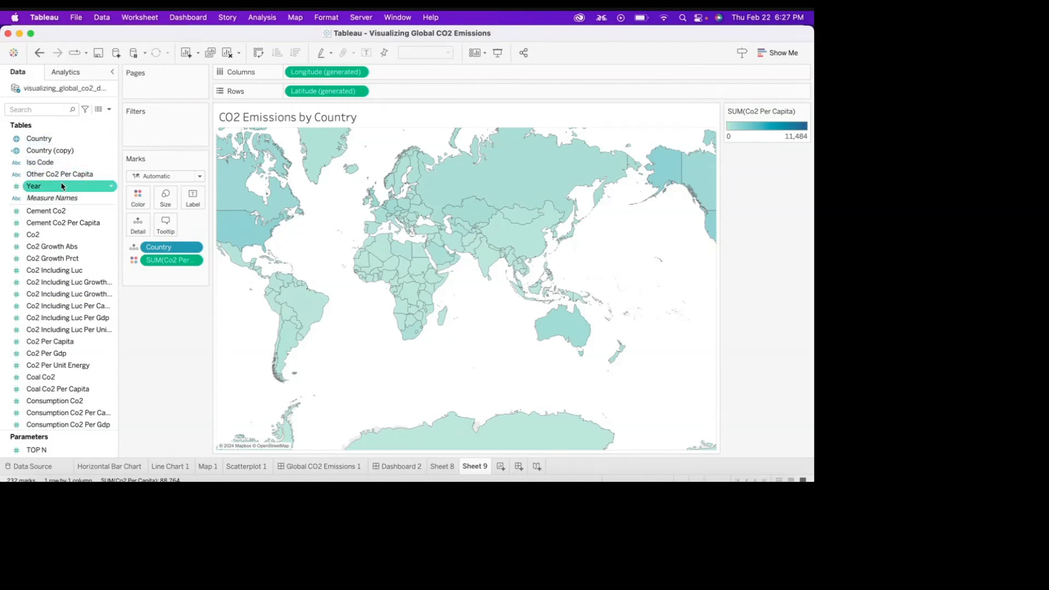
drag(62, 186, 165, 127)
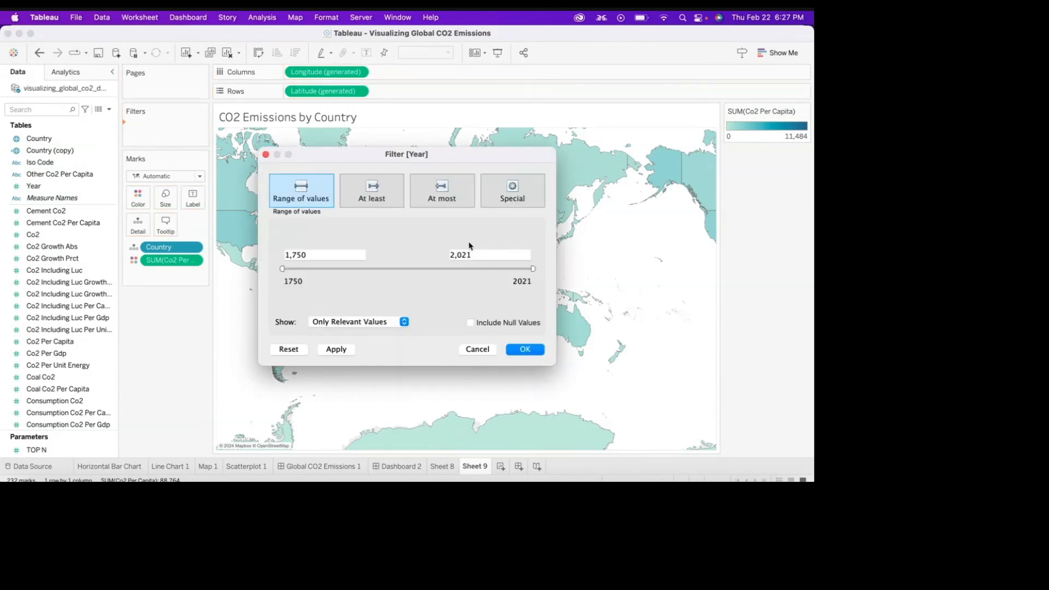
drag(283, 269, 599, 267)
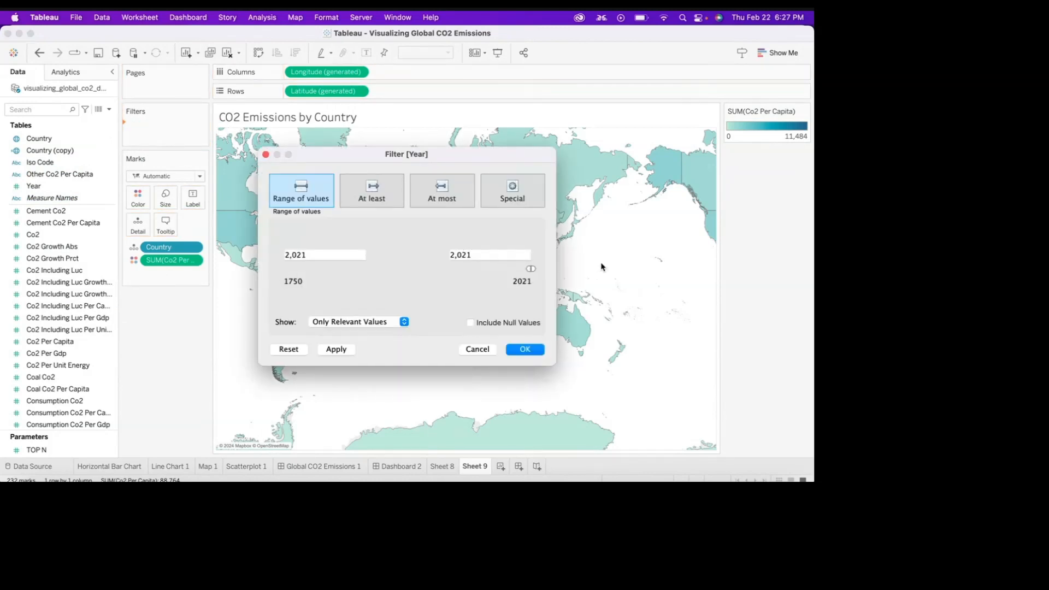
click(526, 349)
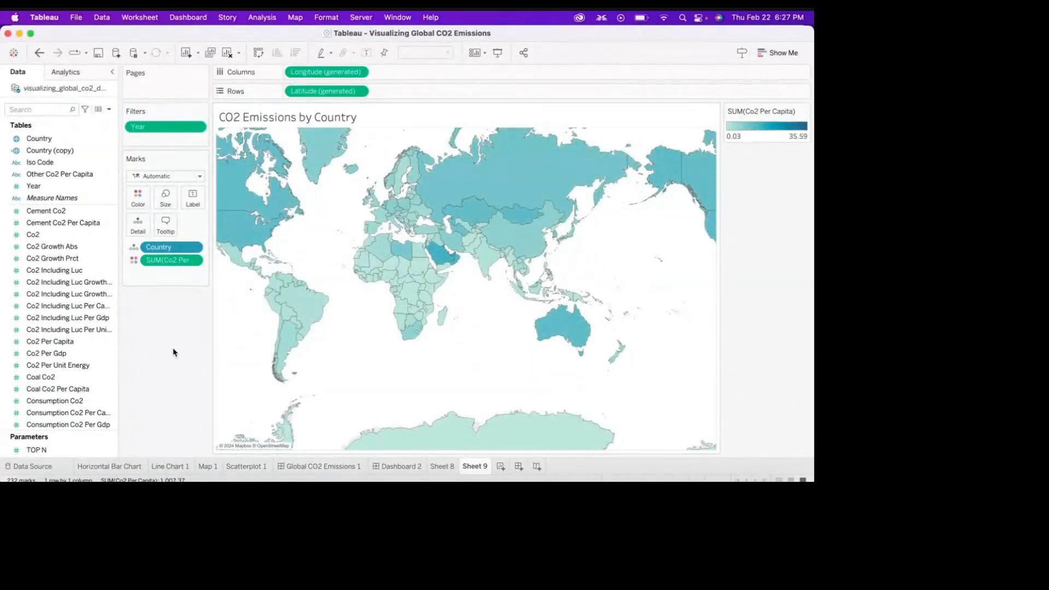
Color the map's Co2 Per Capita values with the Sunrise-Sunset Diverging palette.
mouse_move(486, 215)
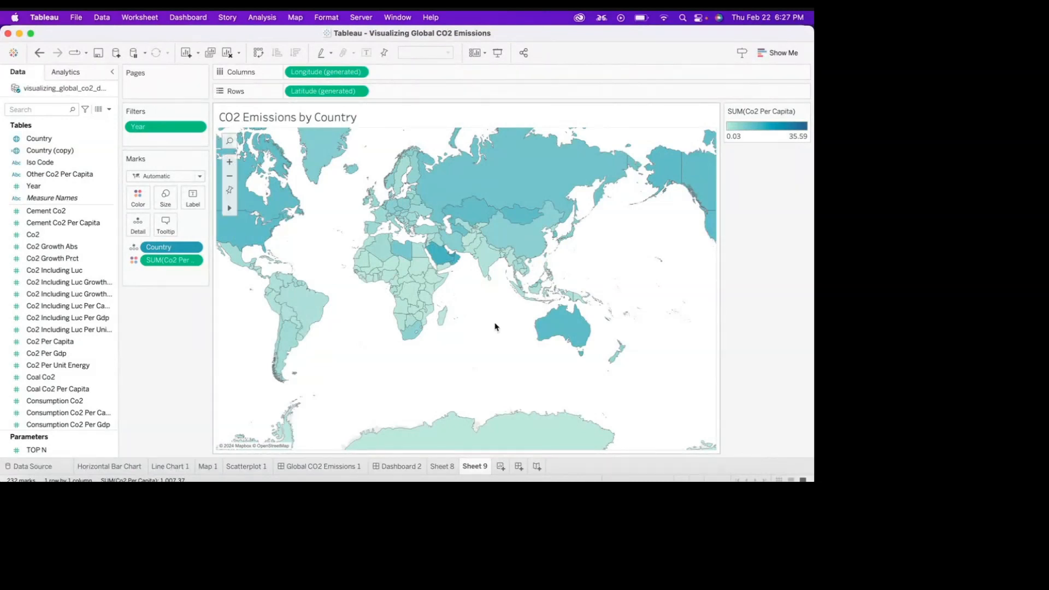
click(138, 204)
click(180, 235)
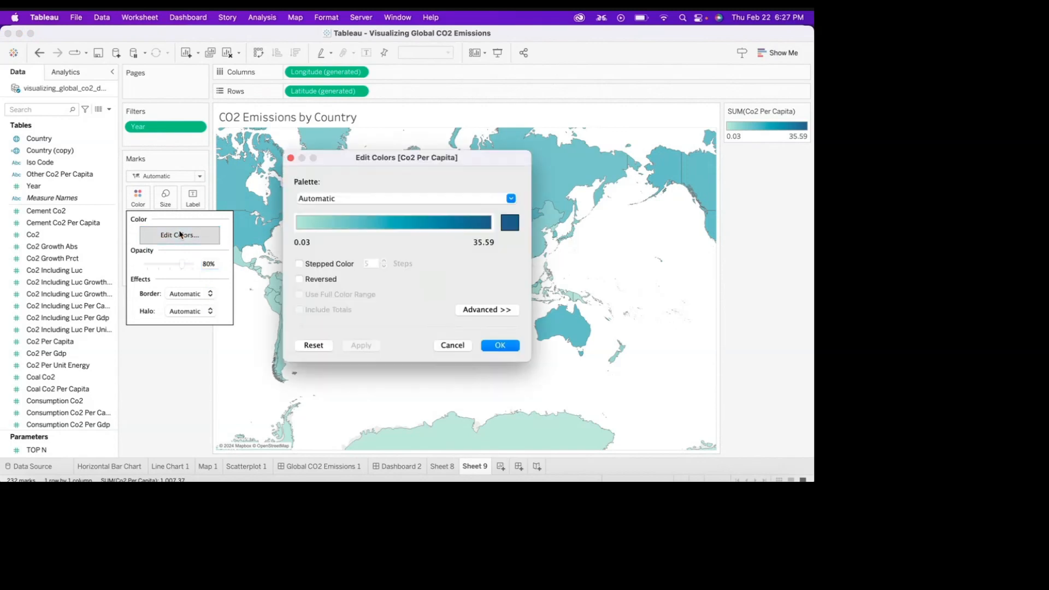
click(399, 198)
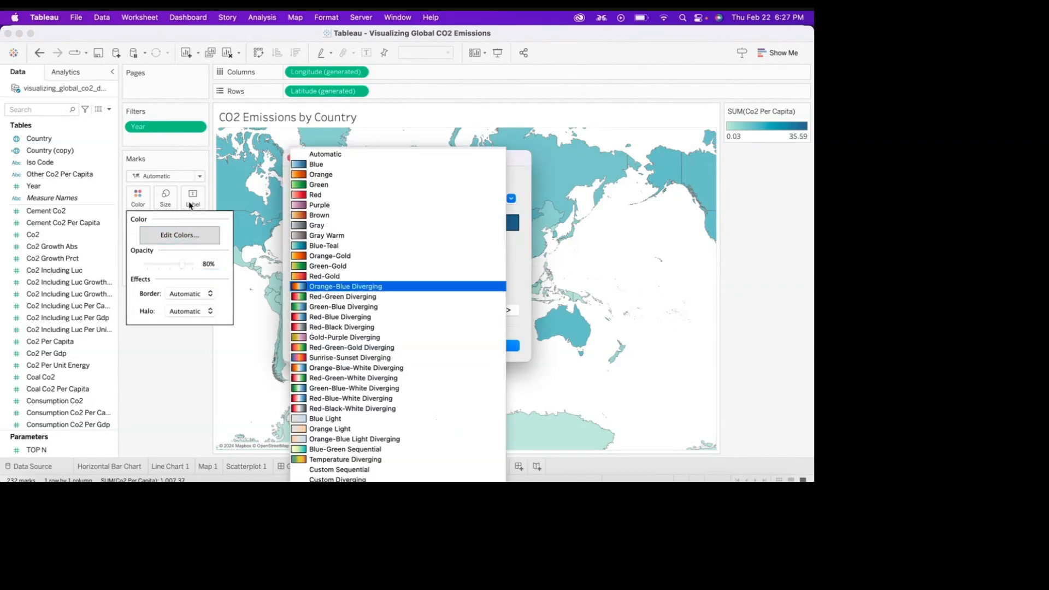
click(403, 358)
click(497, 345)
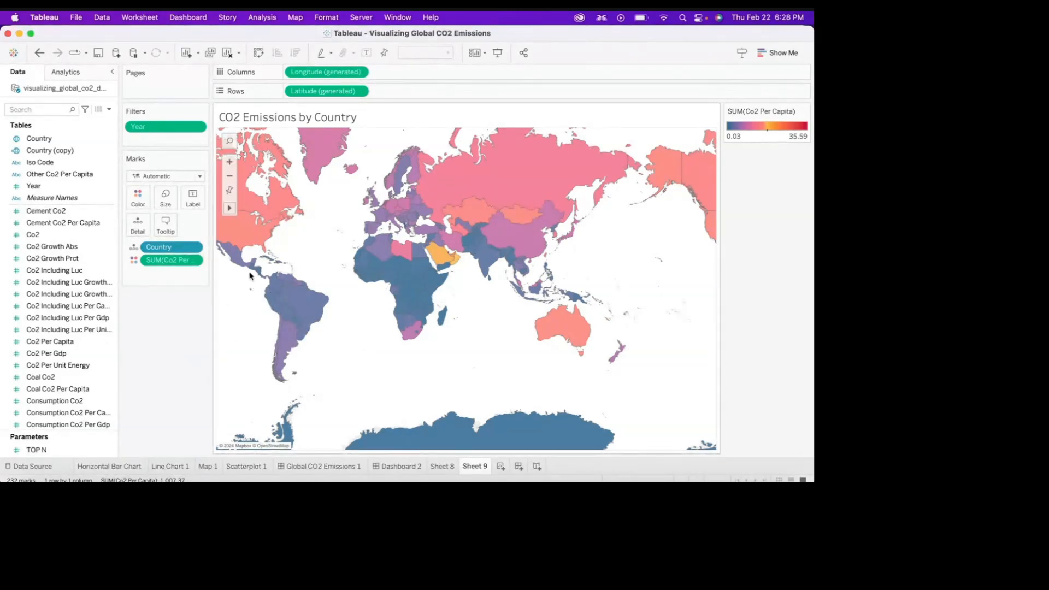
mouse_move(236, 236)
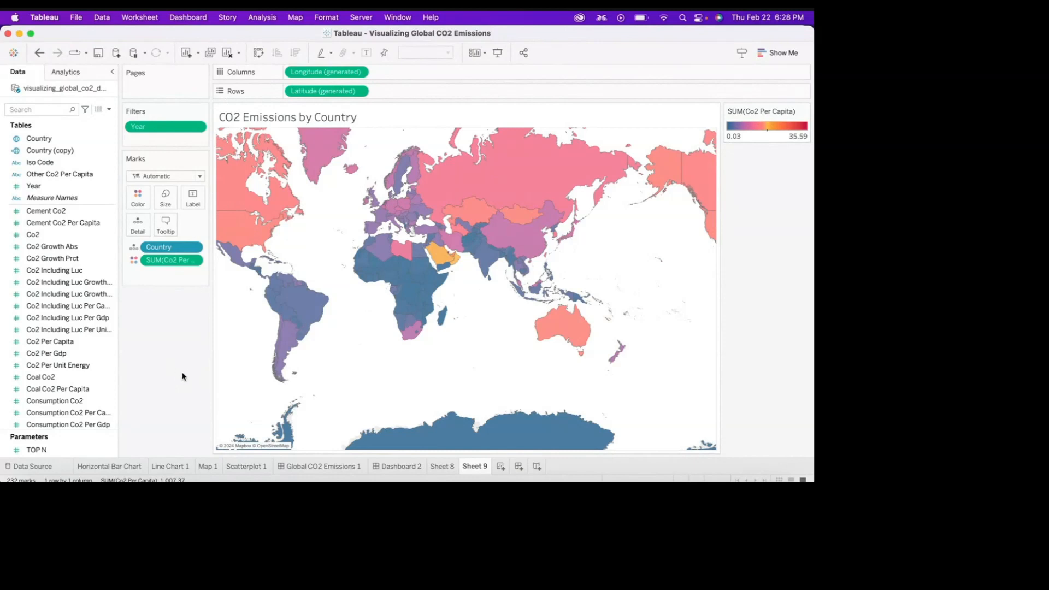
Add a new worksheet and title it "CO2 Emissions in 2021 vs. Population by Country".
click(501, 467)
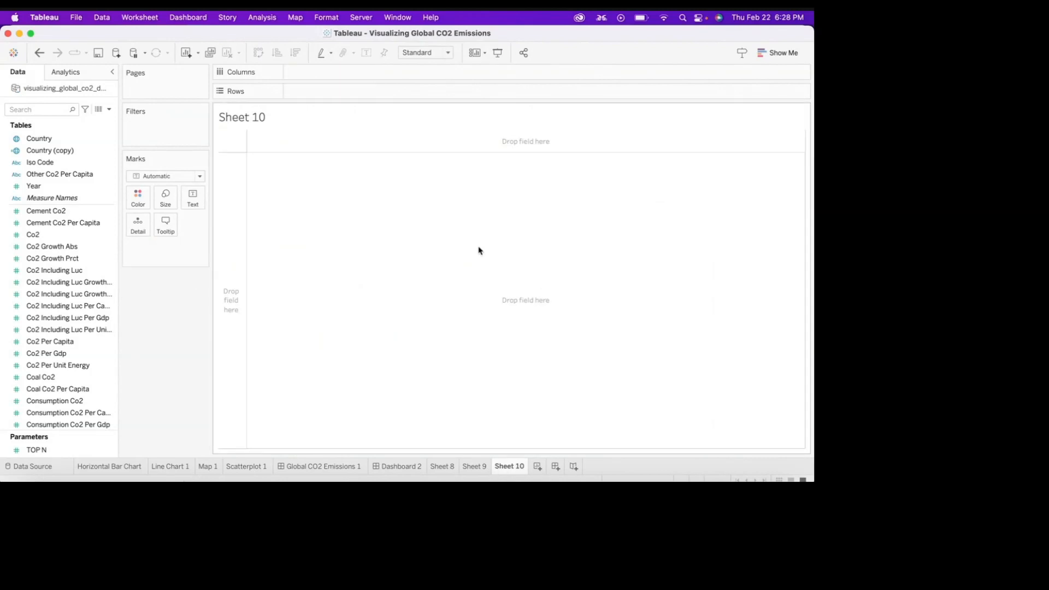
double_click(271, 117)
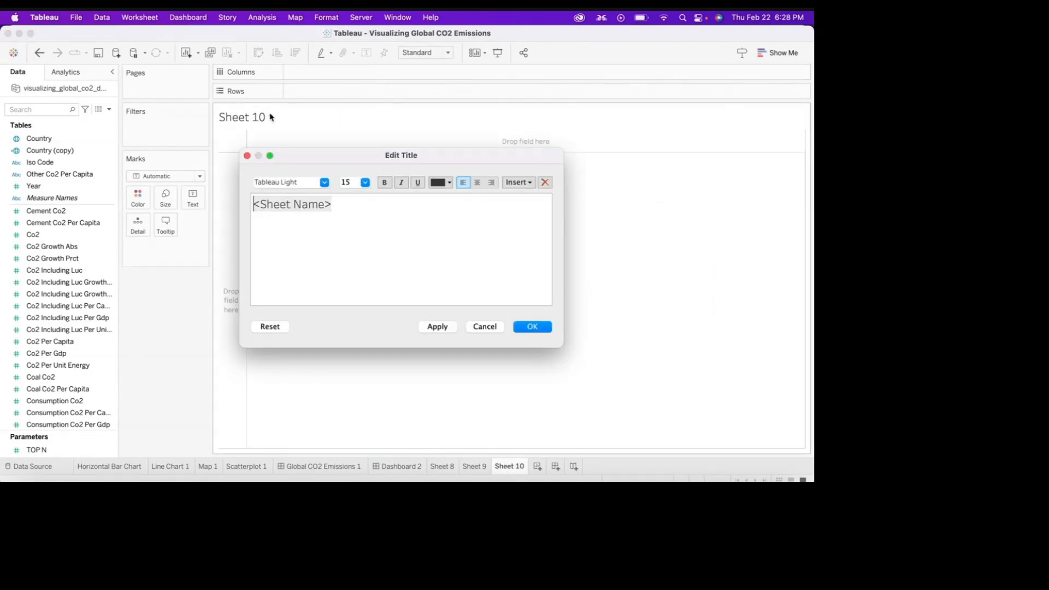
drag(353, 213, 214, 190)
key(BackSpace)
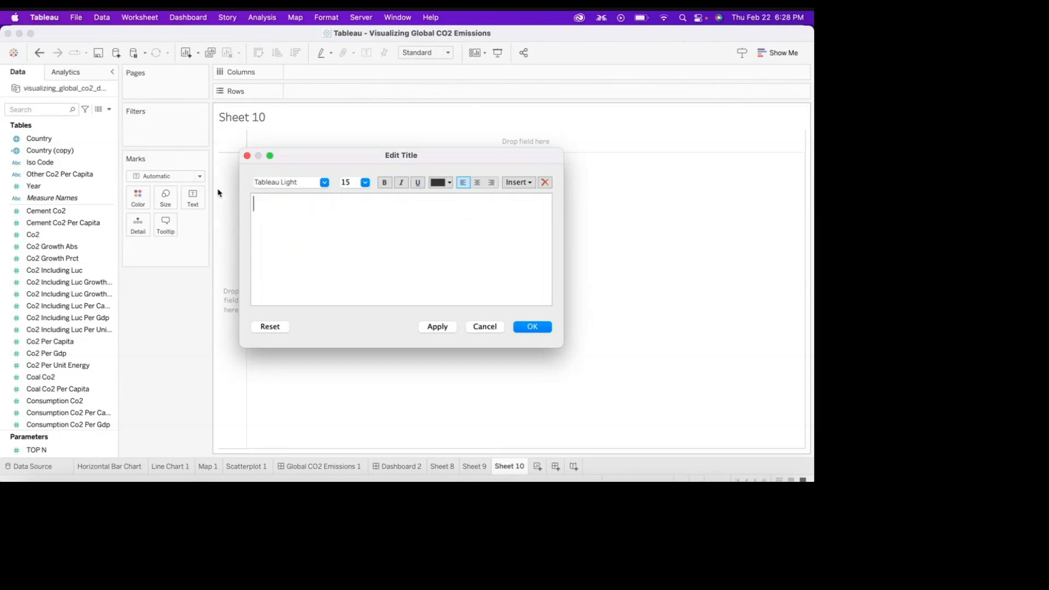
text(CO2 Emissions in )
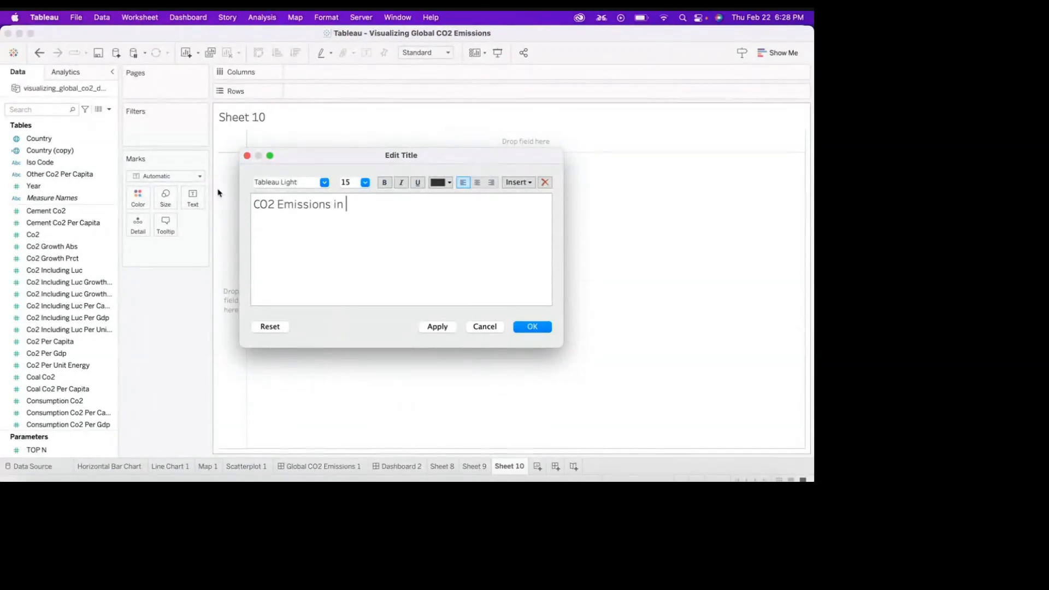
text(2021 vs. Pu)
text(pulation by Country)
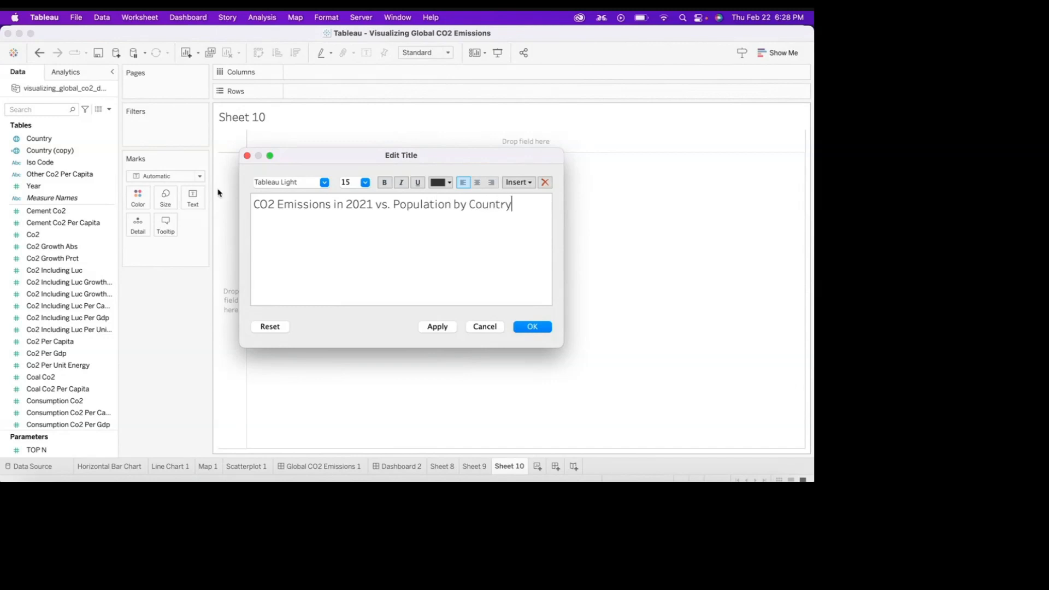
click(532, 328)
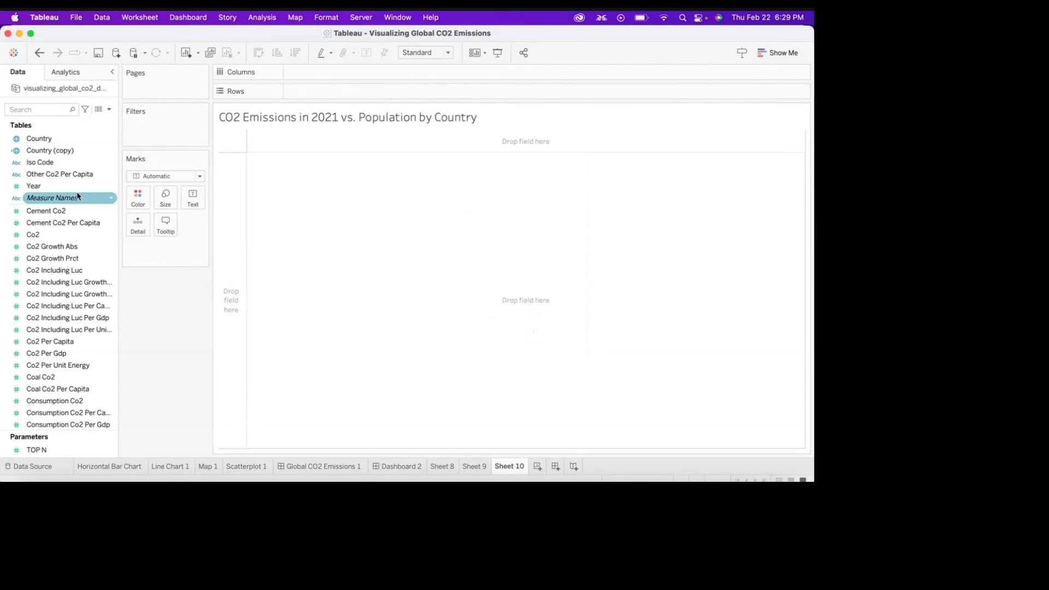
Build a scatter plot of Co2 against Population by Country, with filled circles as the mark shape.
click(47, 236)
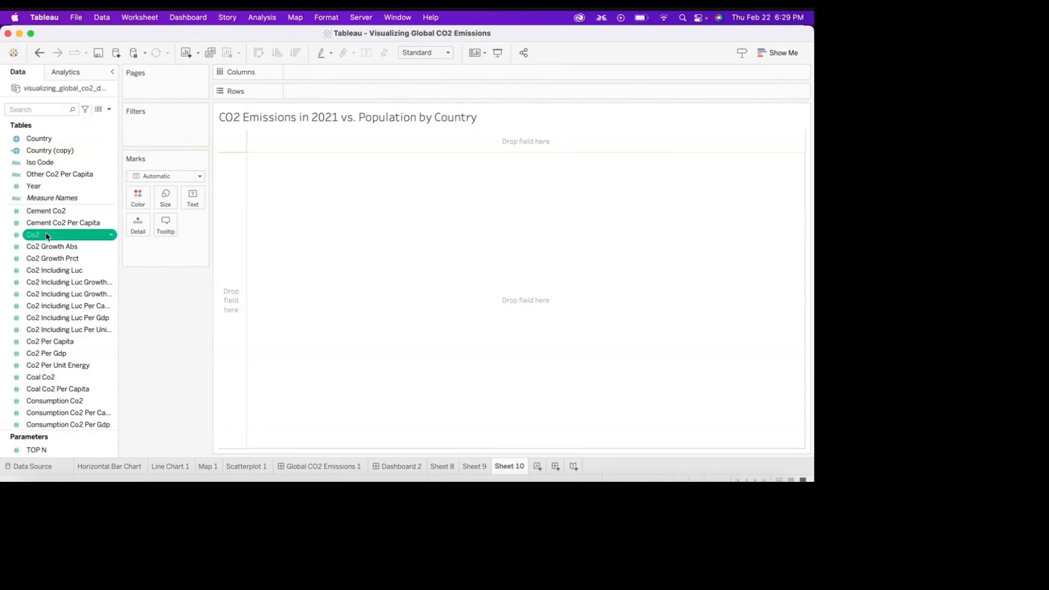
super+click(47, 140)
scroll(47, 340, down, 10)
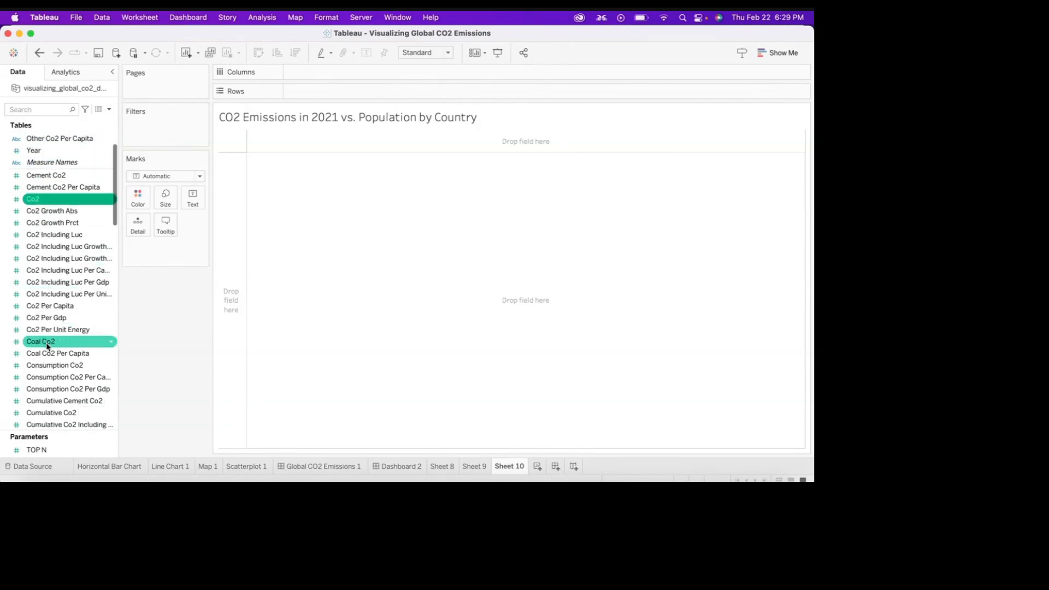
scroll(47, 345, down, 7)
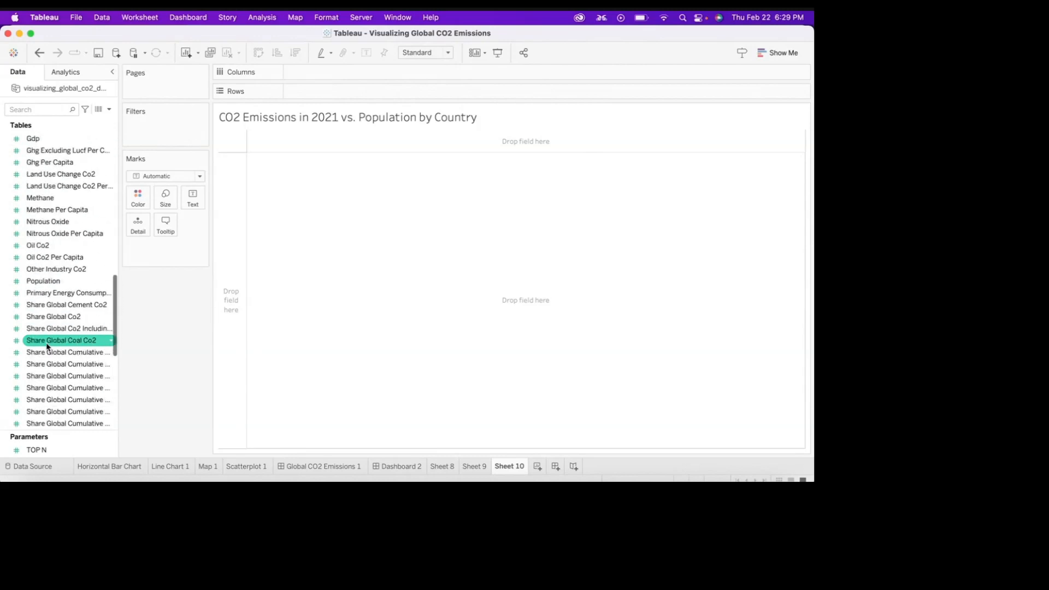
super+click(60, 283)
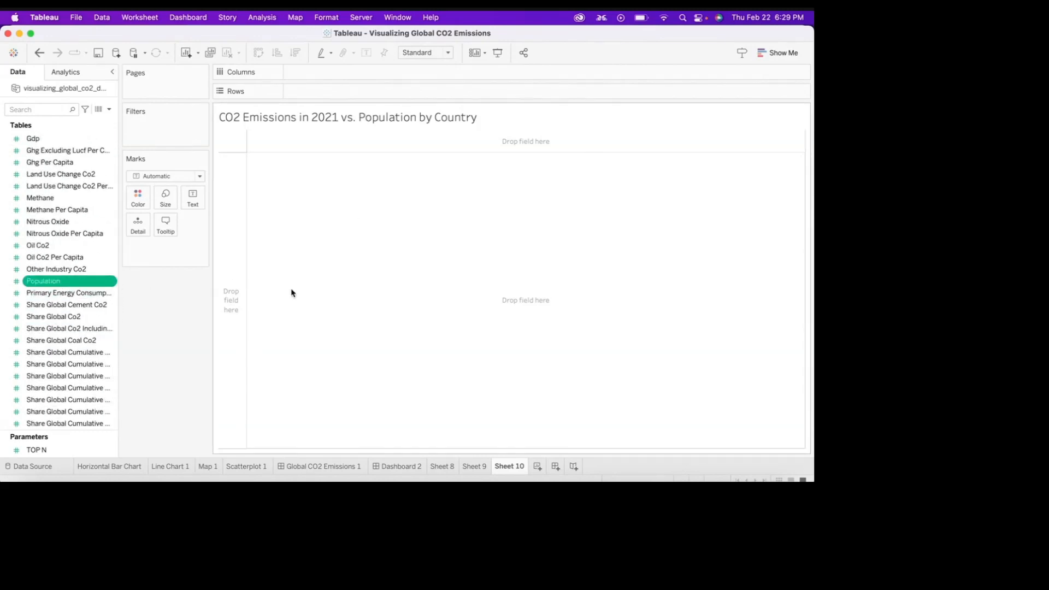
click(781, 54)
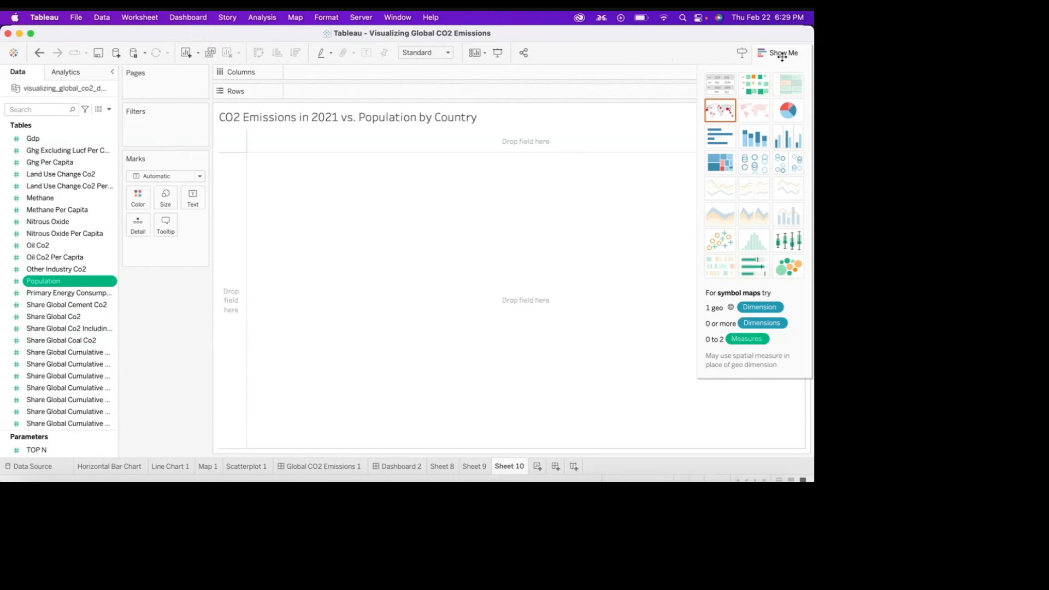
click(720, 243)
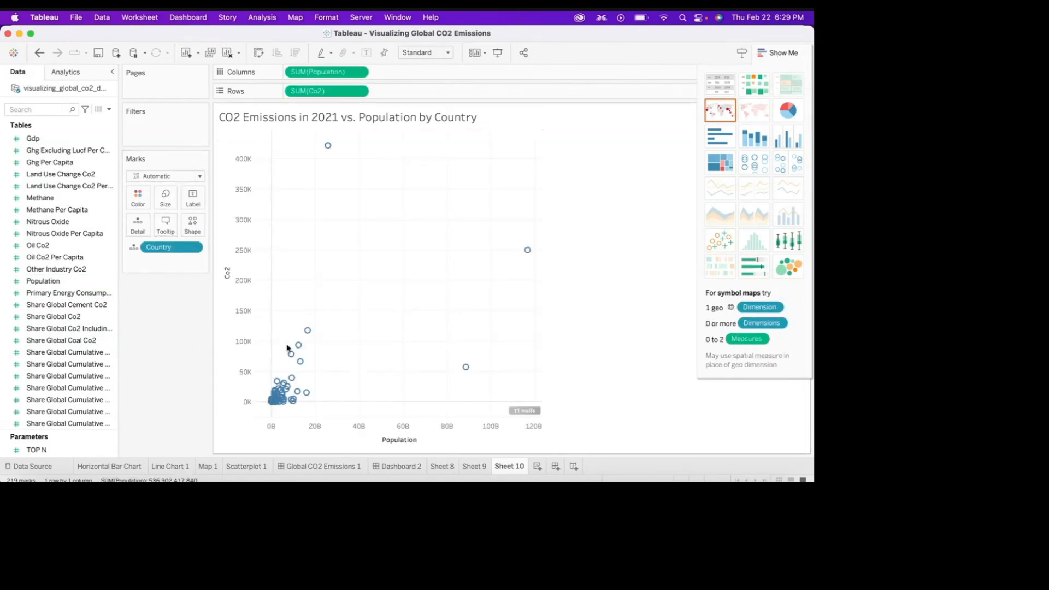
click(781, 53)
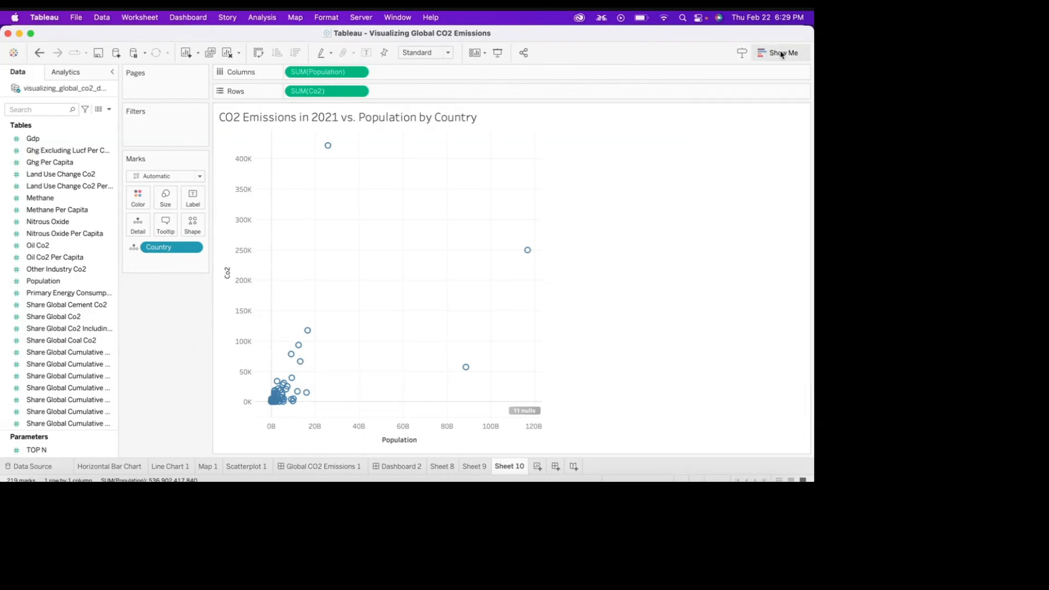
click(191, 228)
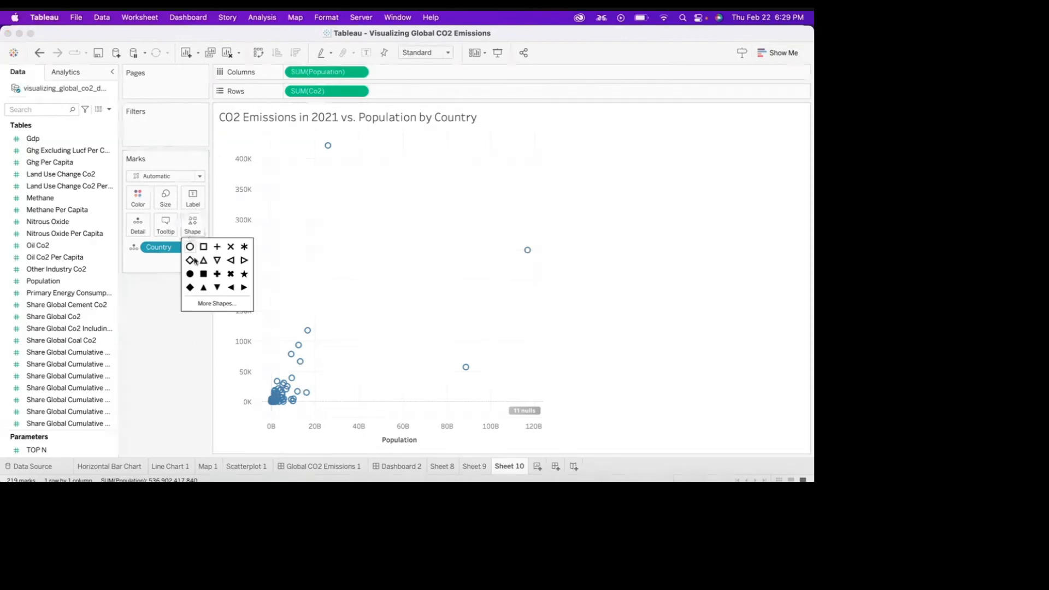
click(189, 274)
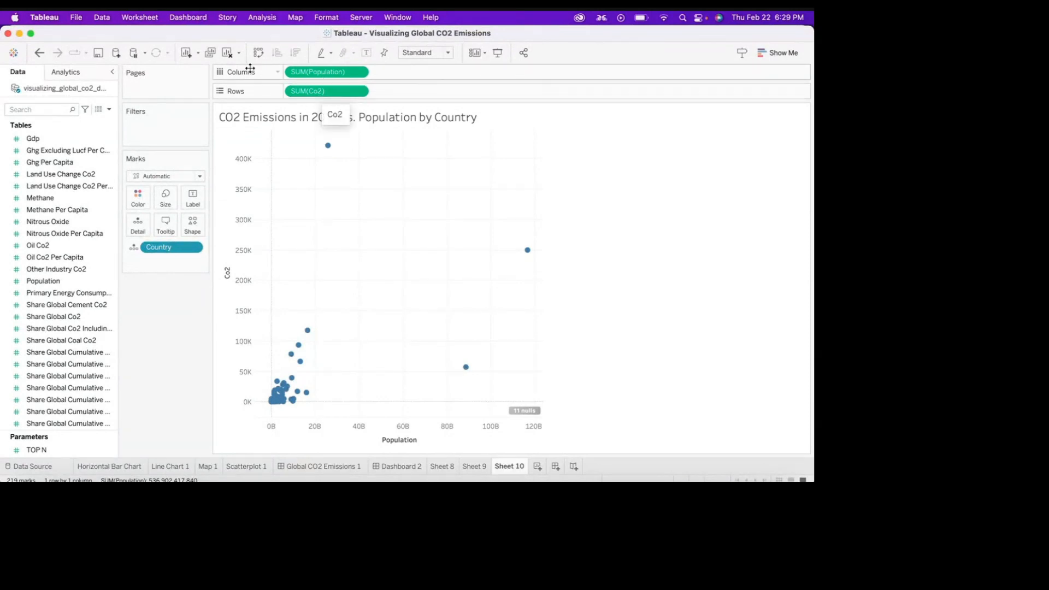
Swap the scatter plot's axes to put Co2 on columns and Population on rows, and filter out the null Co2 values.
click(259, 53)
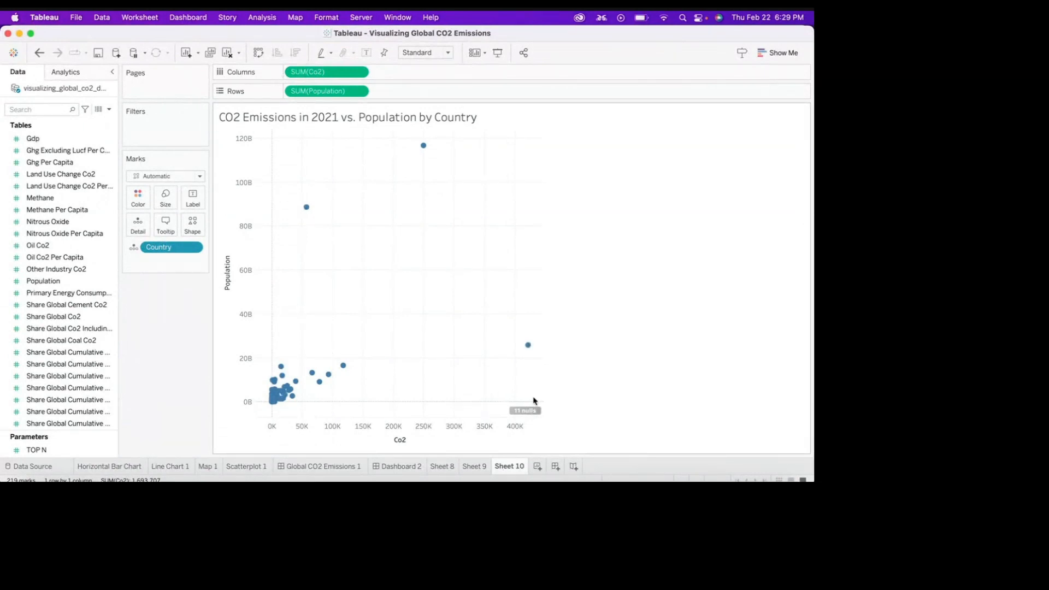
click(526, 410)
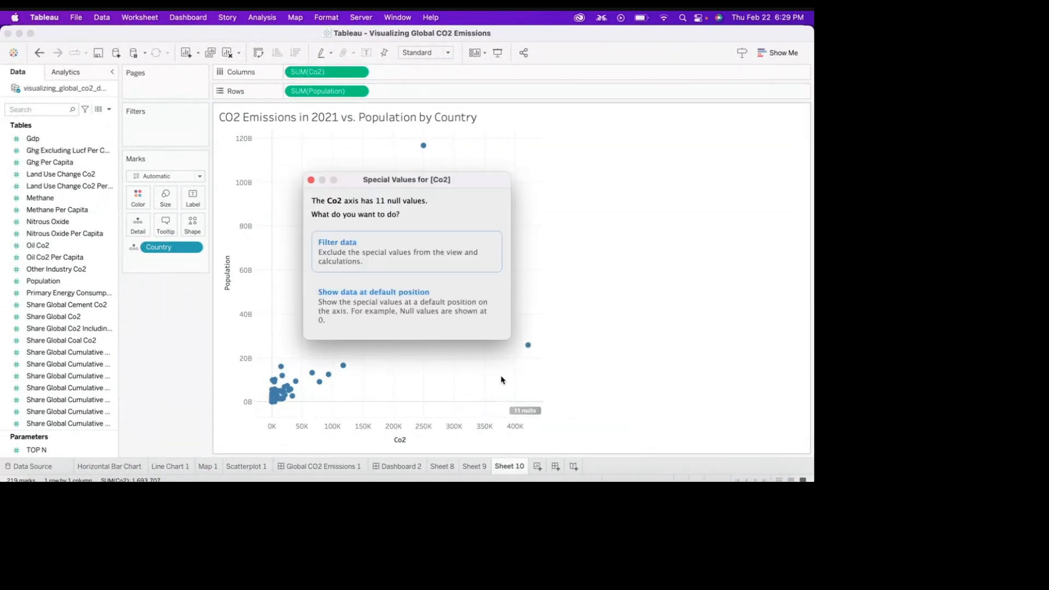
click(445, 259)
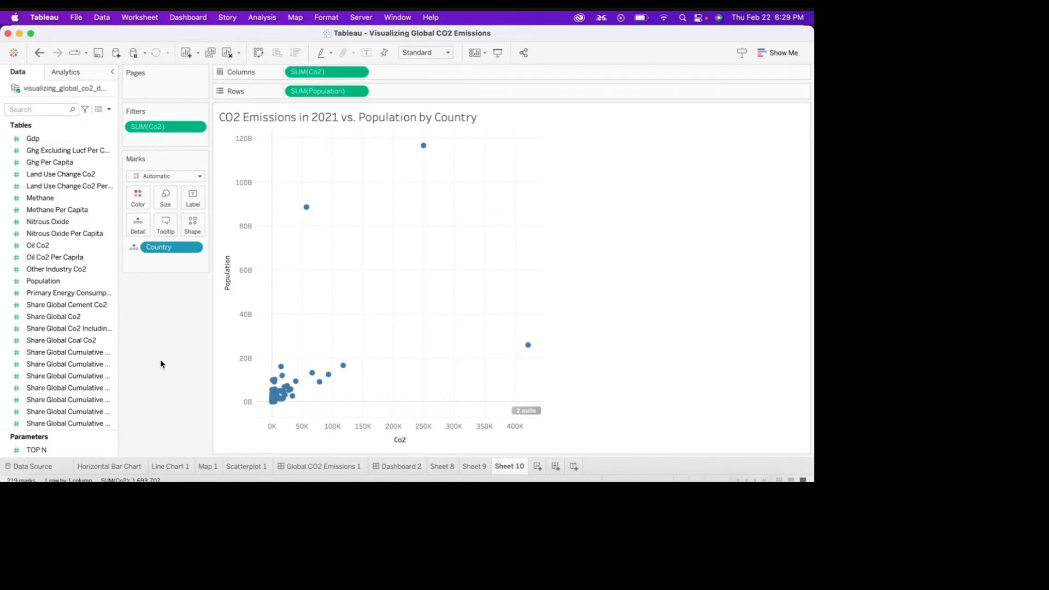
Widen the data pane to show full field names and size the scatter plot marks by Temperature Change From Co2.
scroll(64, 371, down, 10)
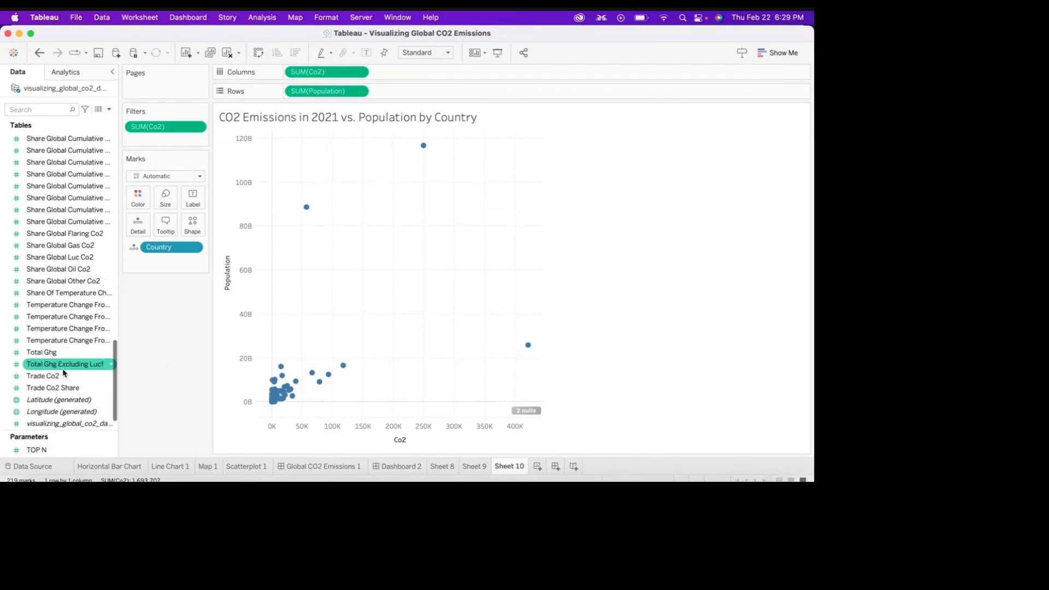
scroll(64, 373, up, 2)
drag(116, 316, 158, 315)
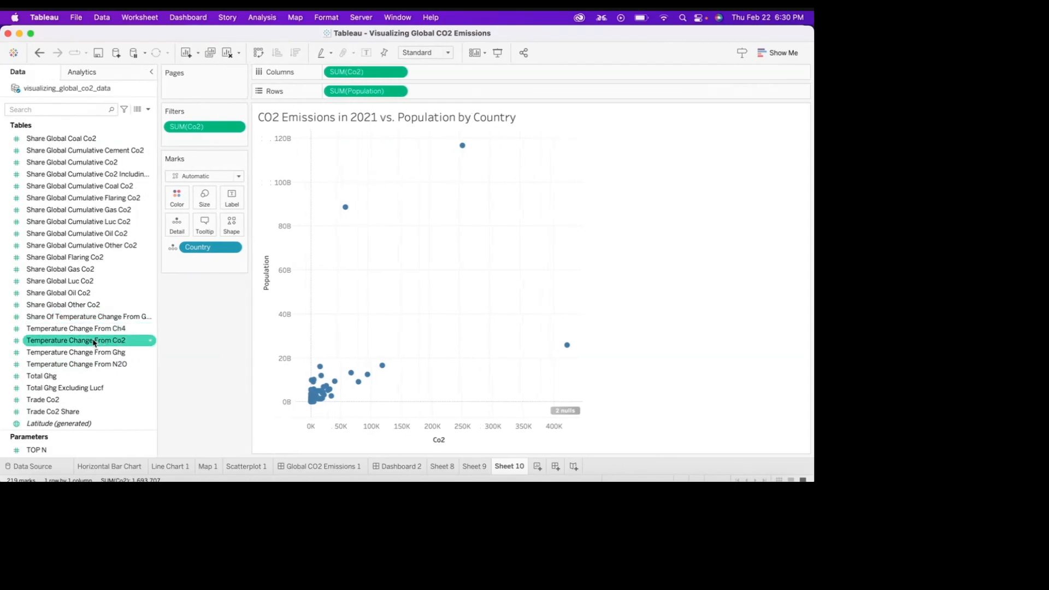
drag(94, 343, 203, 197)
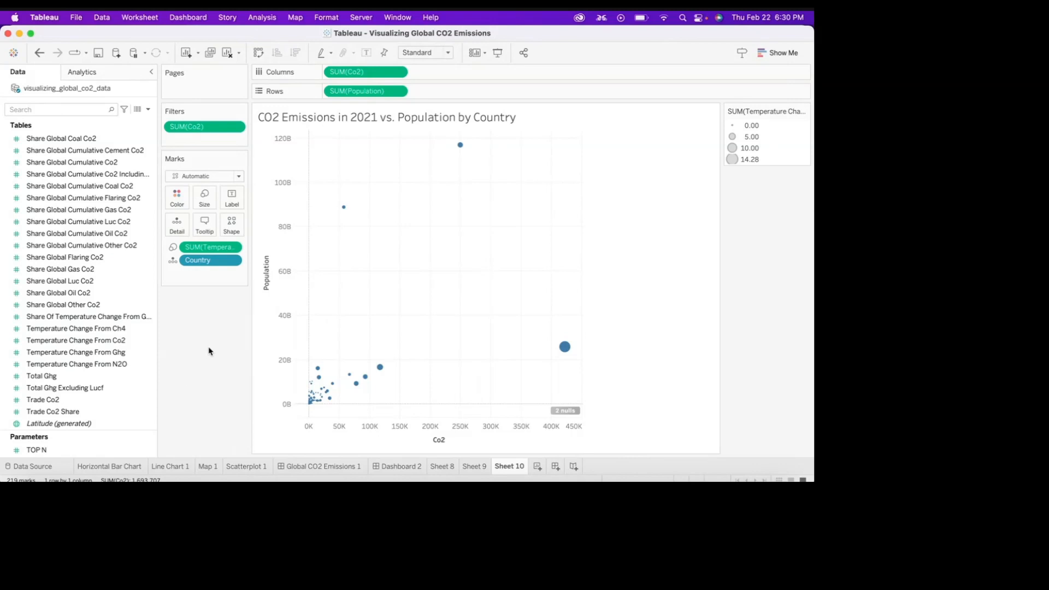
Narrow the data pane and filter the scatter plot by Year to the range 2021 to 2021.
drag(157, 279, 126, 279)
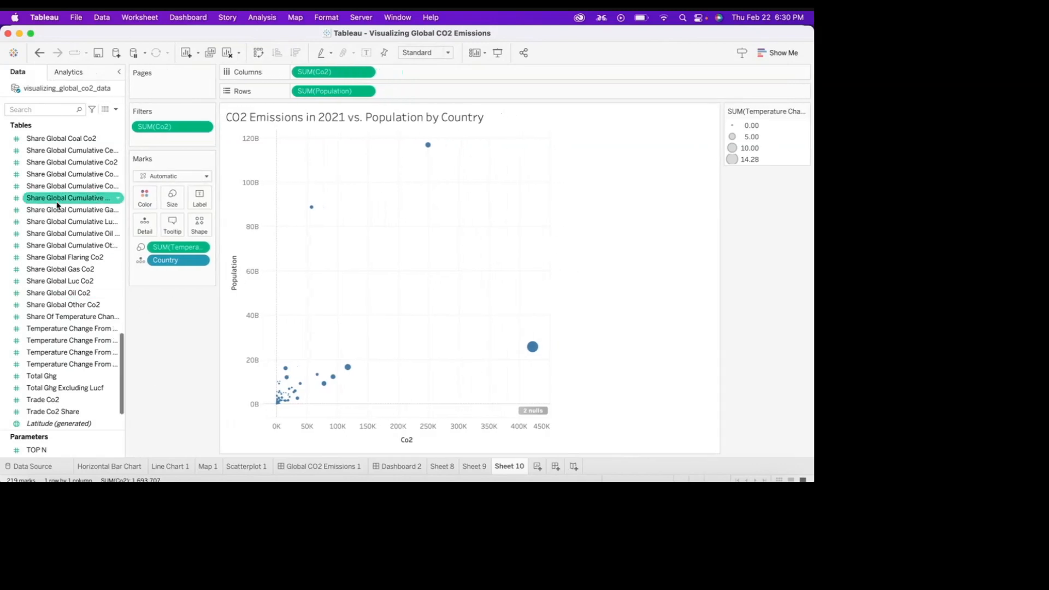
scroll(56, 202, up, 10)
click(49, 186)
drag(49, 189, 157, 143)
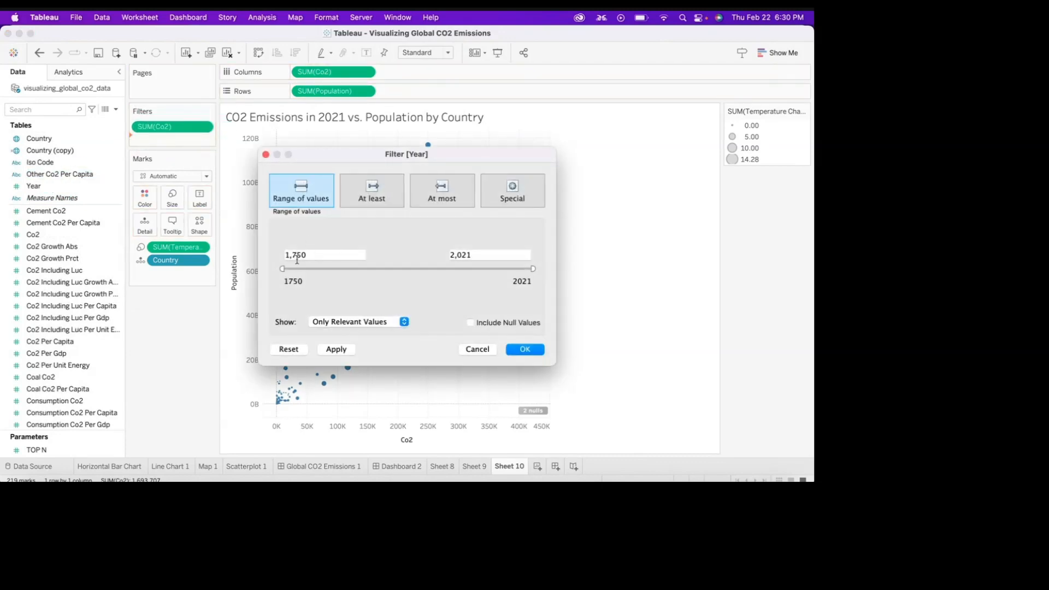
drag(283, 268, 533, 268)
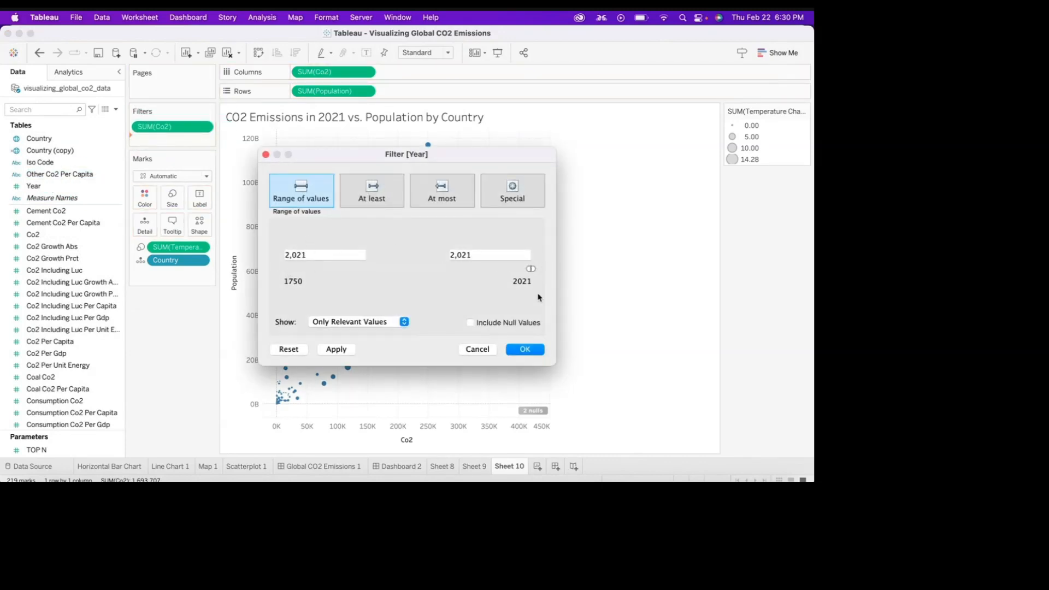
click(528, 350)
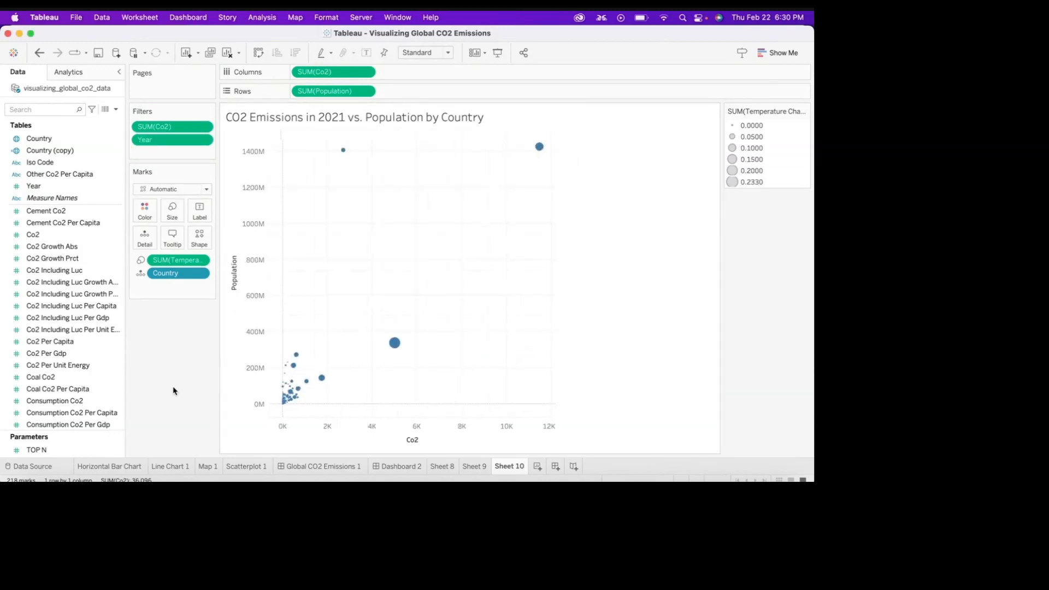
Label the scatter plot marks with Country and add a trend line to the chart.
click(40, 140)
drag(40, 140, 199, 207)
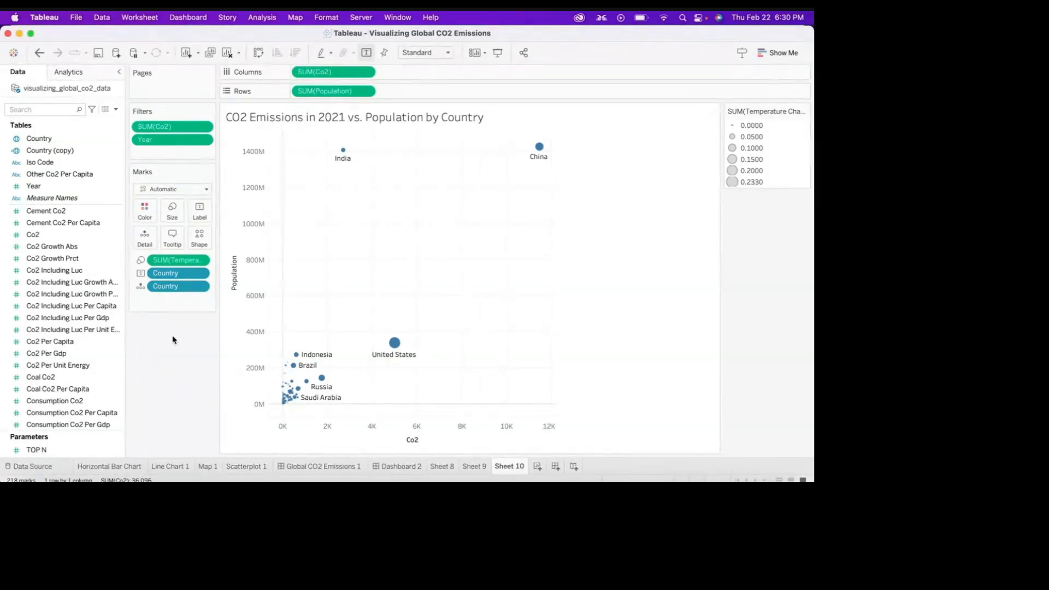
click(101, 71)
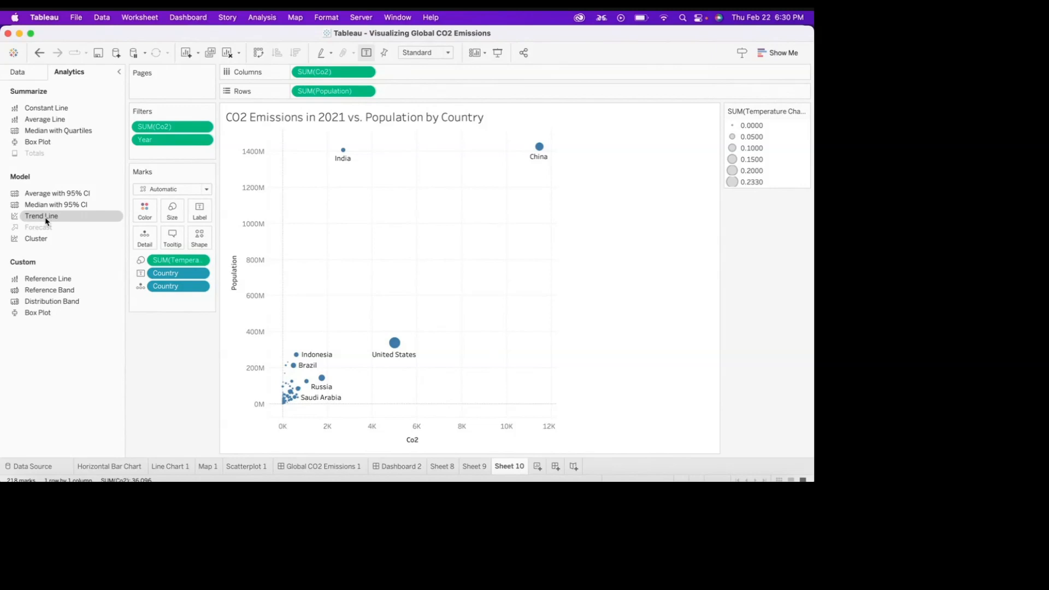
drag(47, 220, 334, 159)
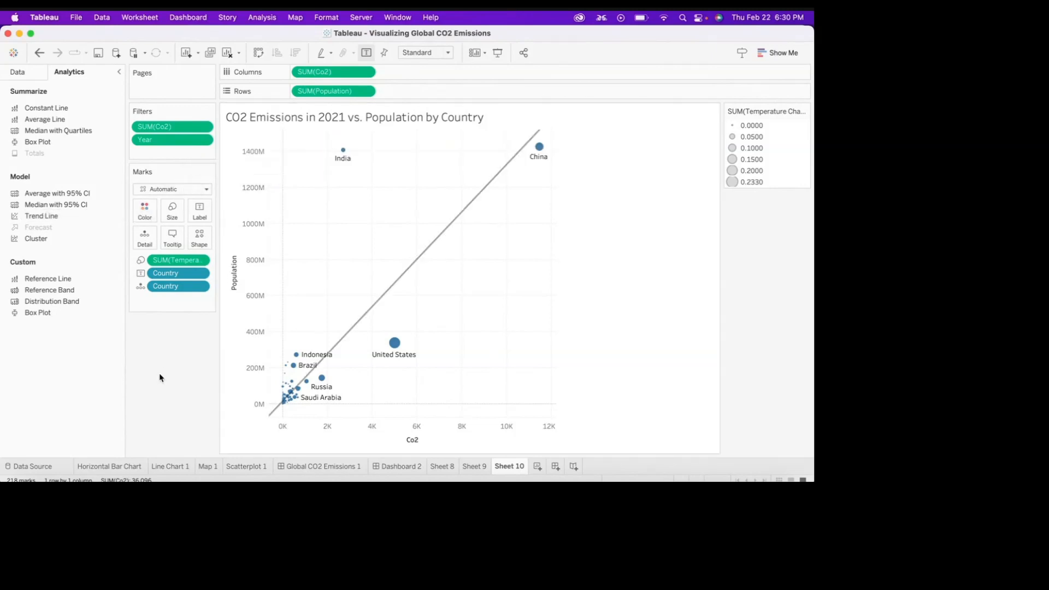
Format the scatter plot's trend line with the finely dashed line style.
right_click(445, 235)
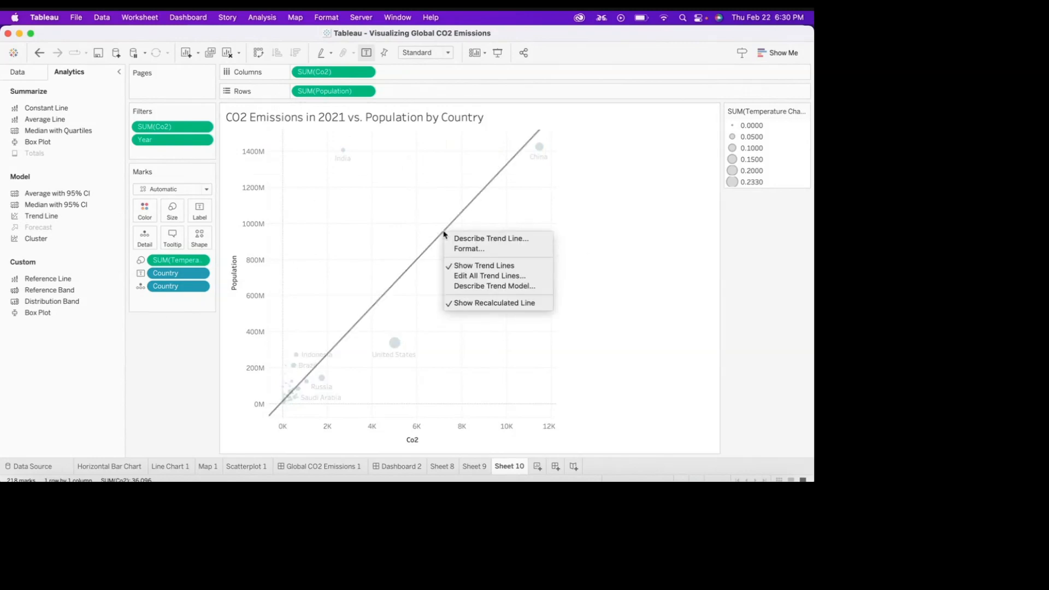
click(468, 249)
click(83, 190)
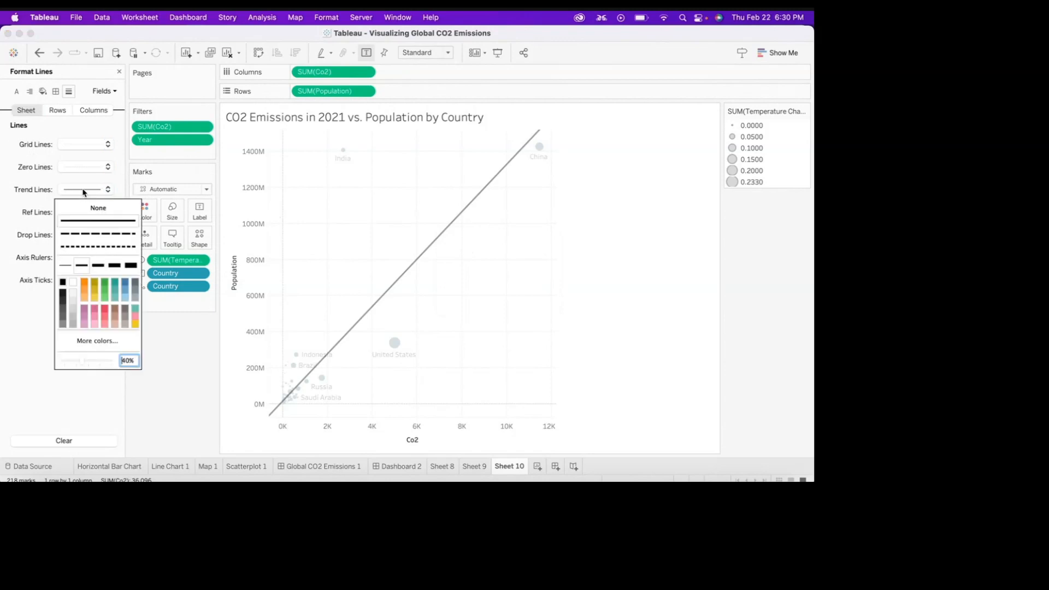
click(90, 247)
click(195, 361)
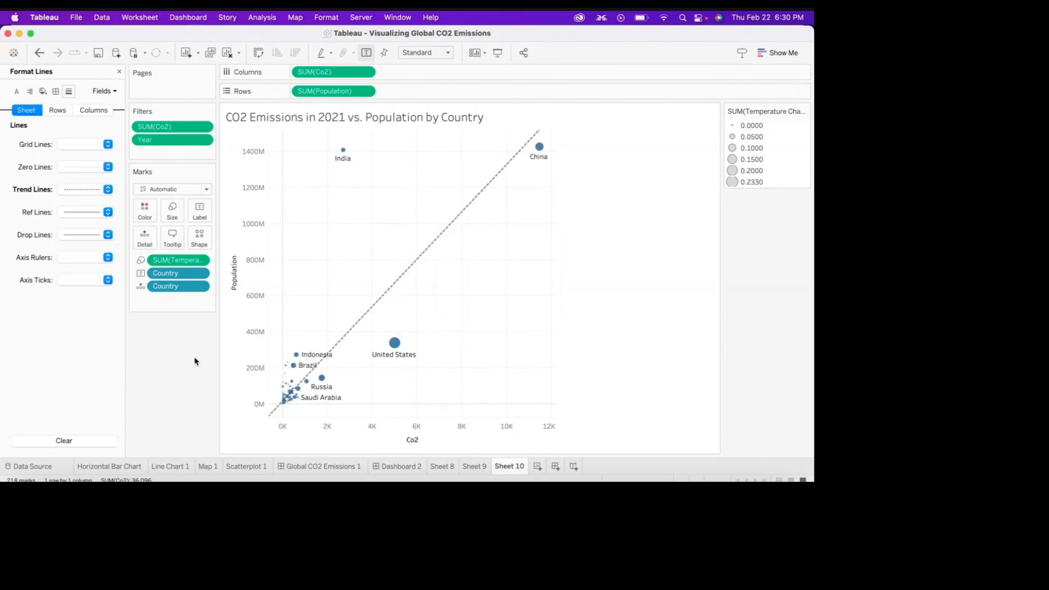
click(119, 72)
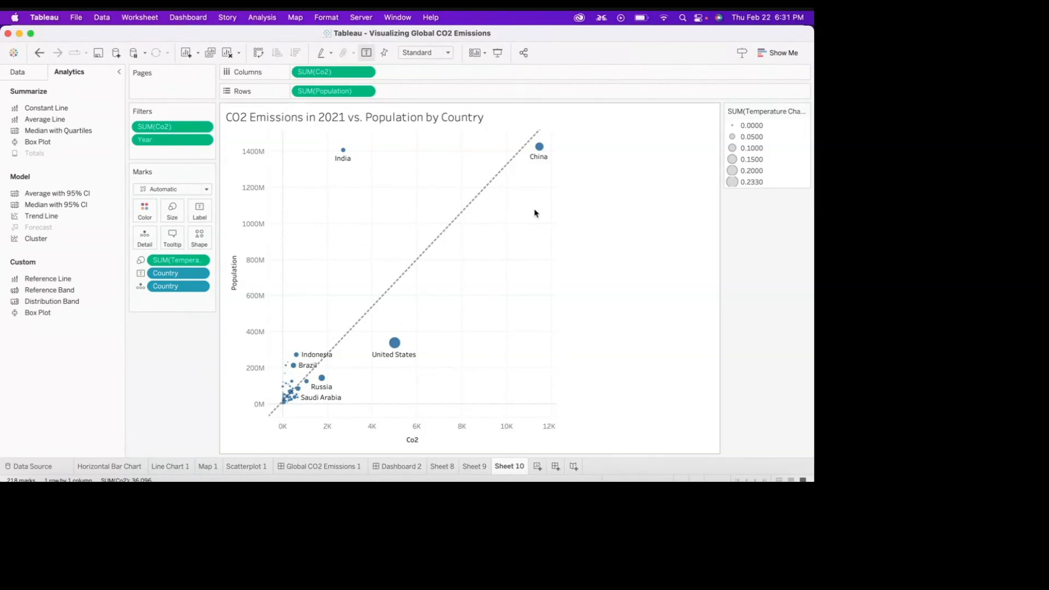
mouse_move(544, 156)
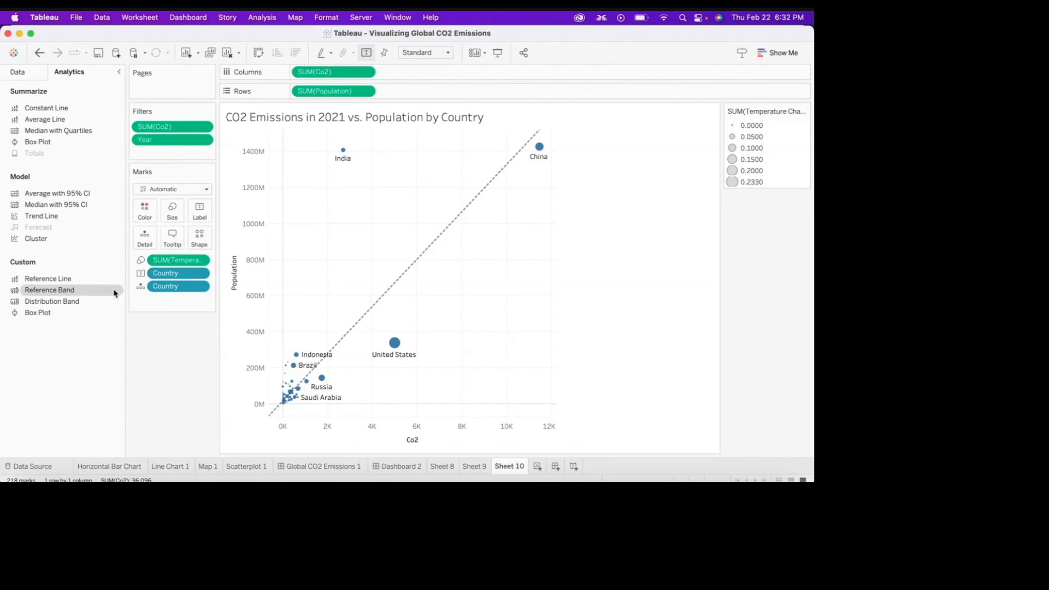
Color the scatter plot marks by Co2 Per Capita using the Sunrise-Sunset Diverging palette.
click(33, 73)
scroll(54, 377, down, 1)
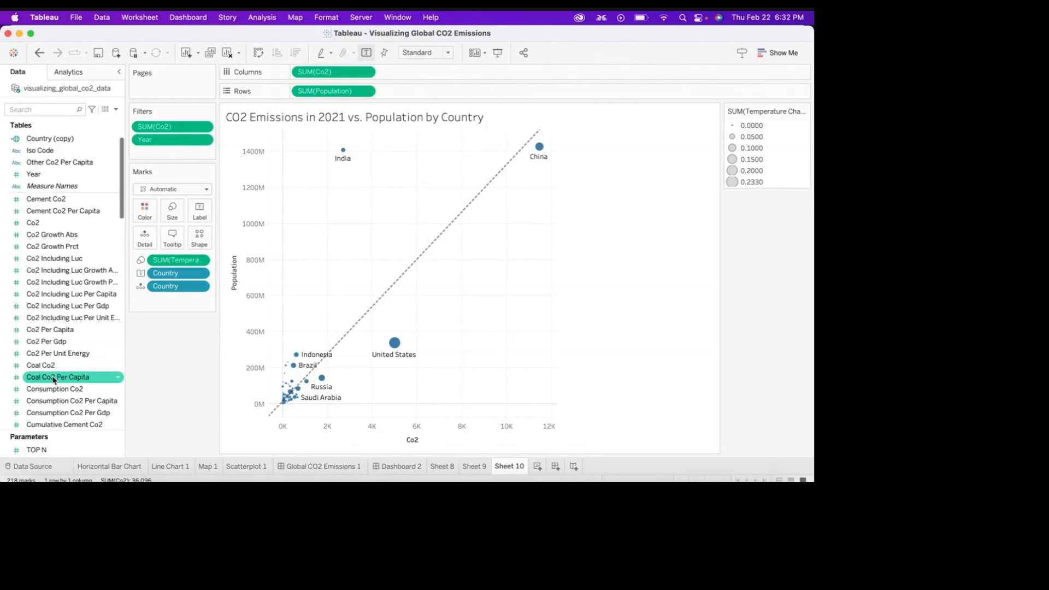
drag(52, 336, 144, 216)
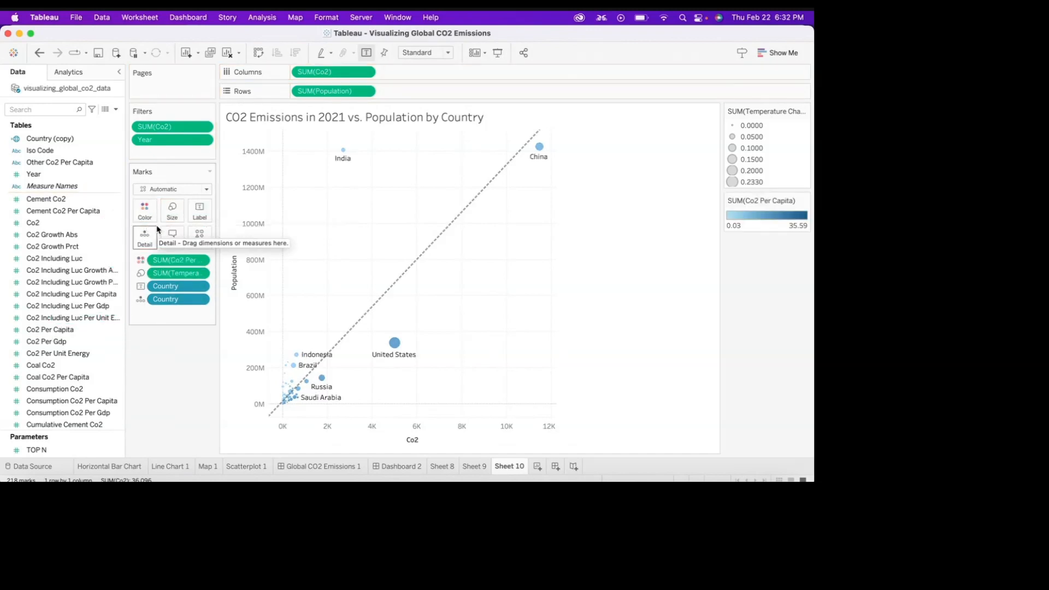
click(152, 215)
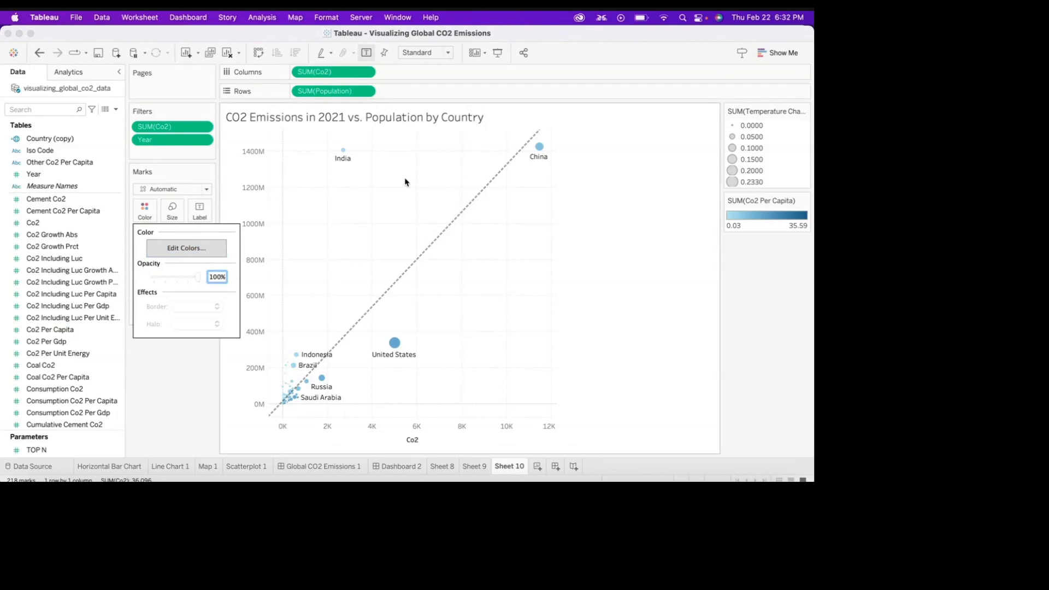
click(213, 250)
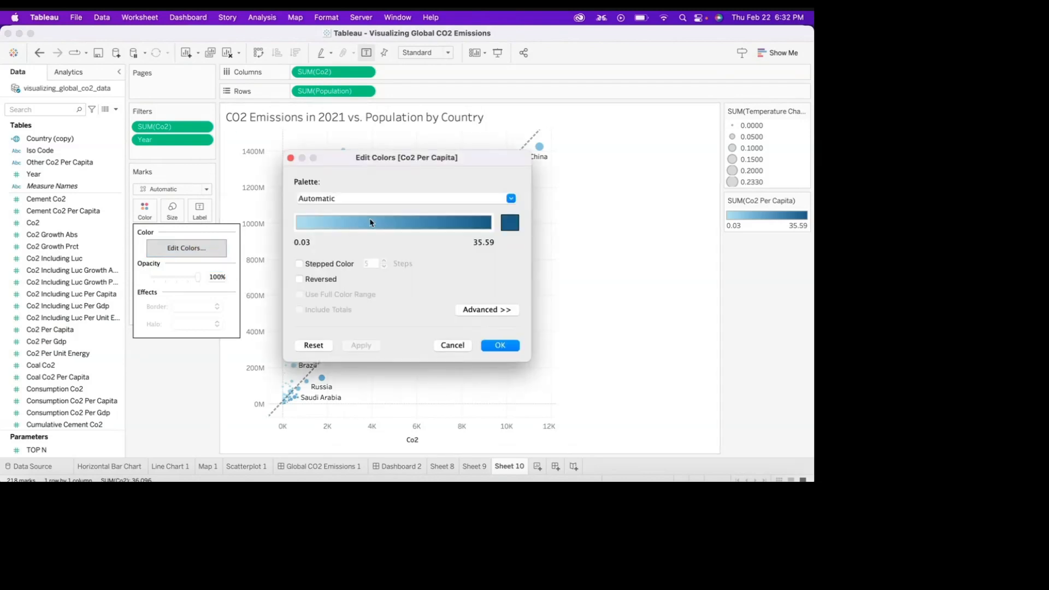
click(381, 197)
click(356, 359)
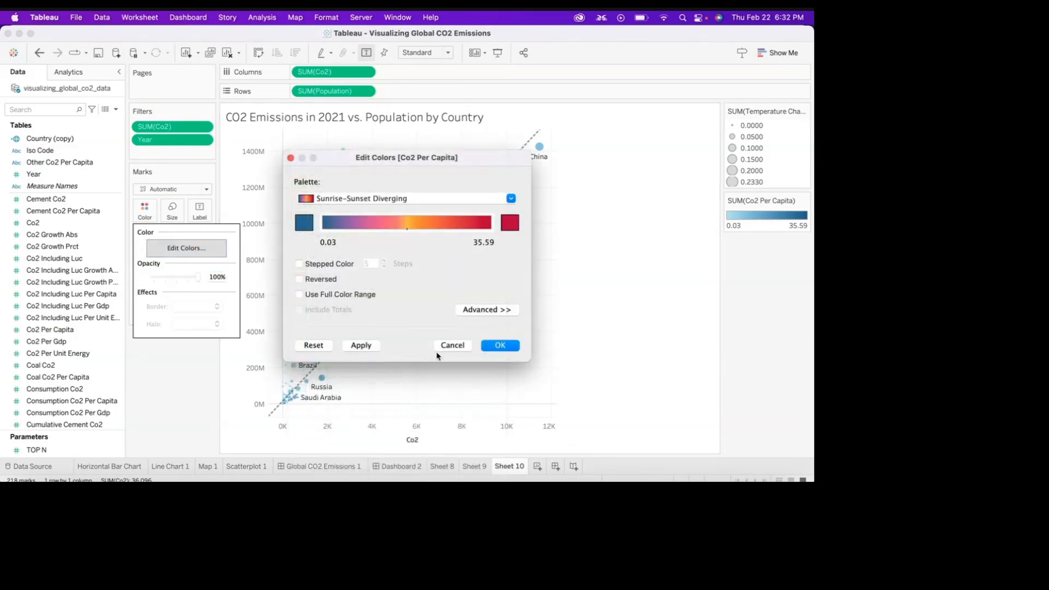
click(502, 346)
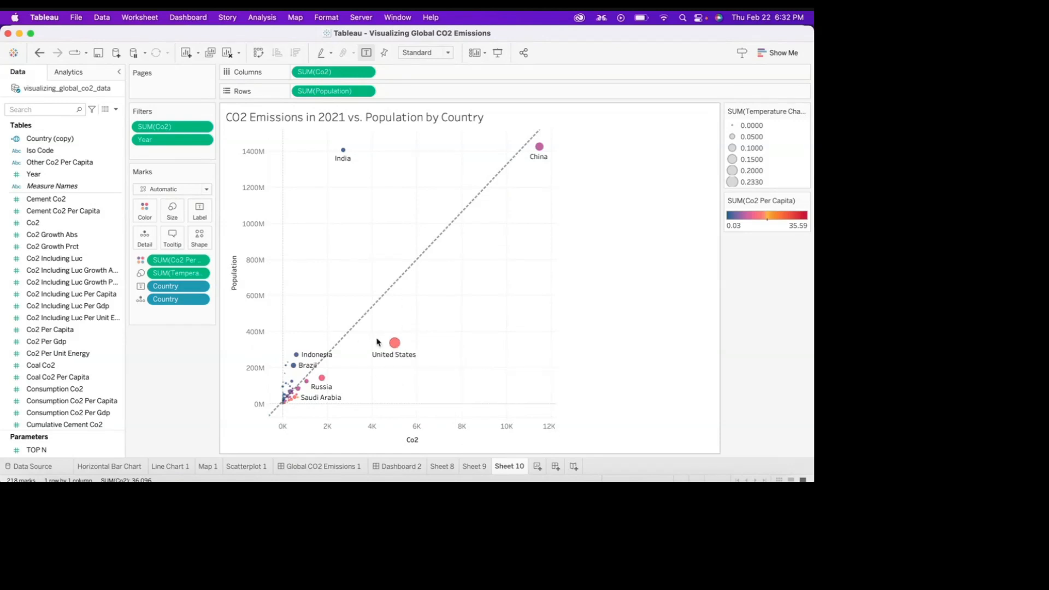
mouse_move(532, 147)
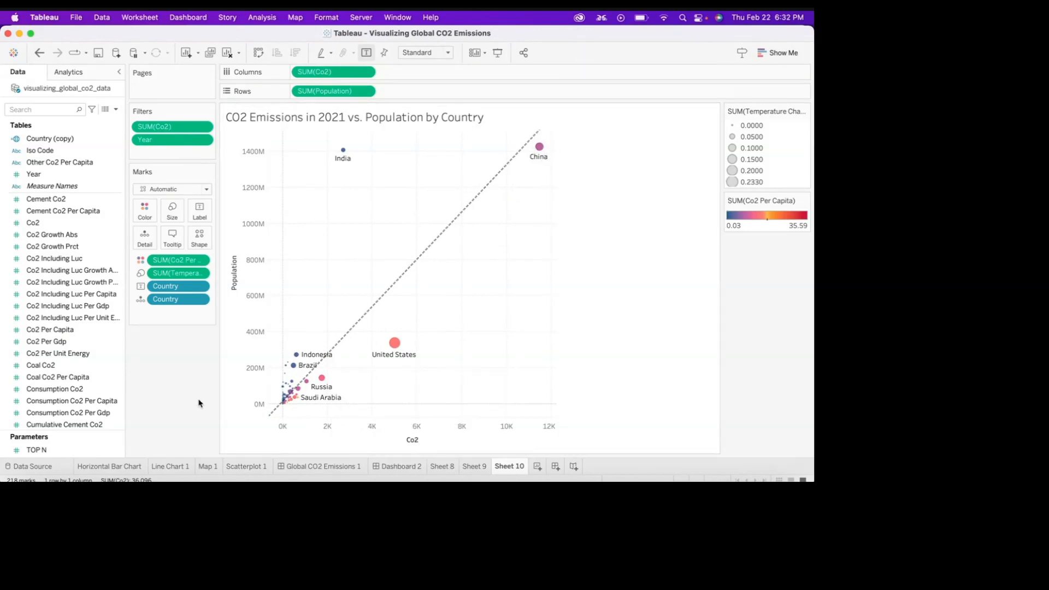
Create a new dashboard with the Sheet 8 line chart, the Sheet 9 map above it and the Sheet 10 scatter plot beside the map.
click(443, 466)
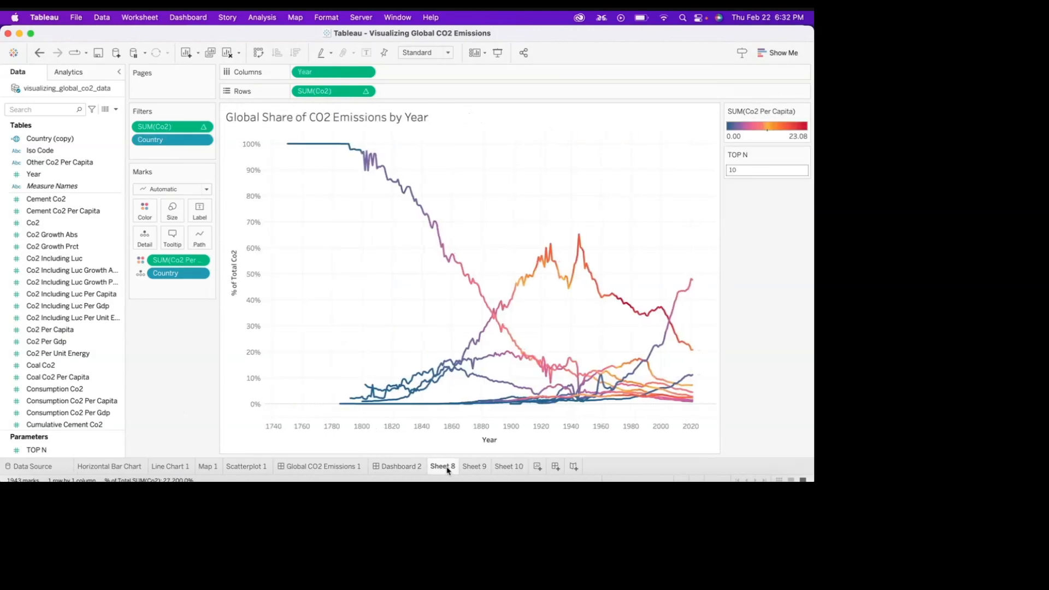
click(474, 467)
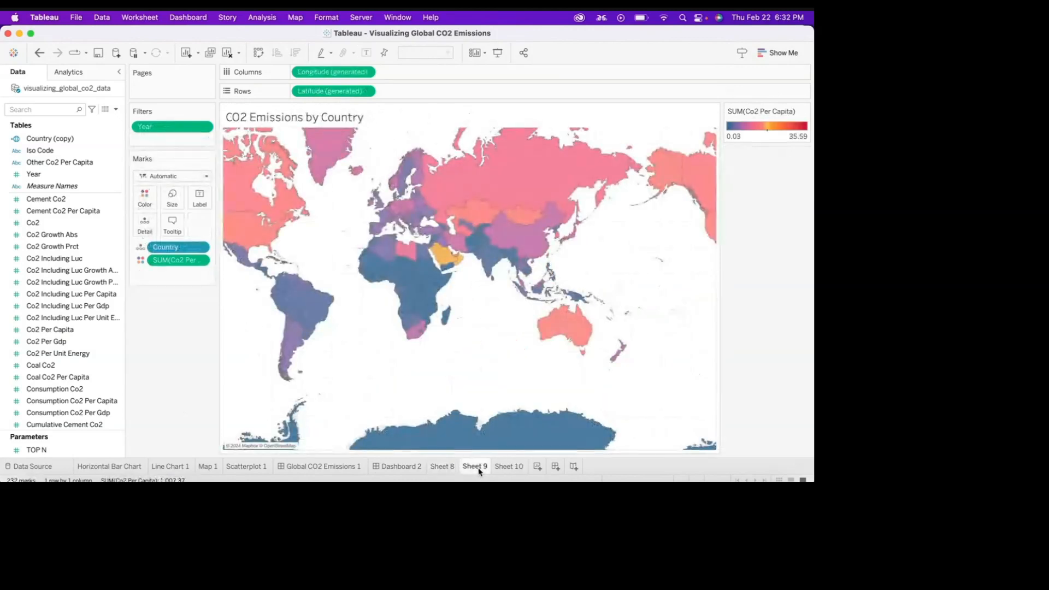
click(509, 467)
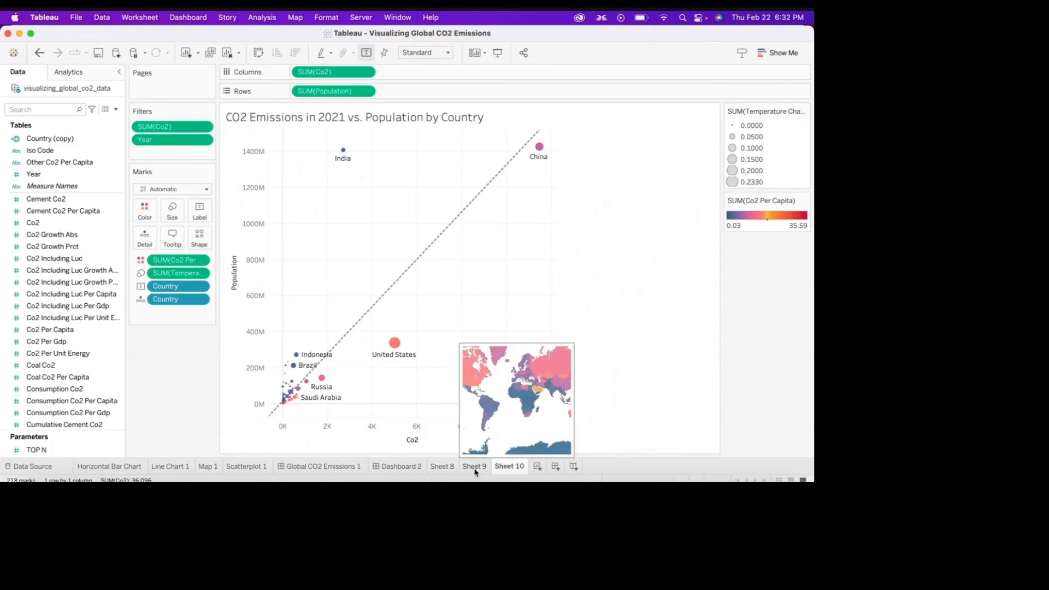
click(556, 467)
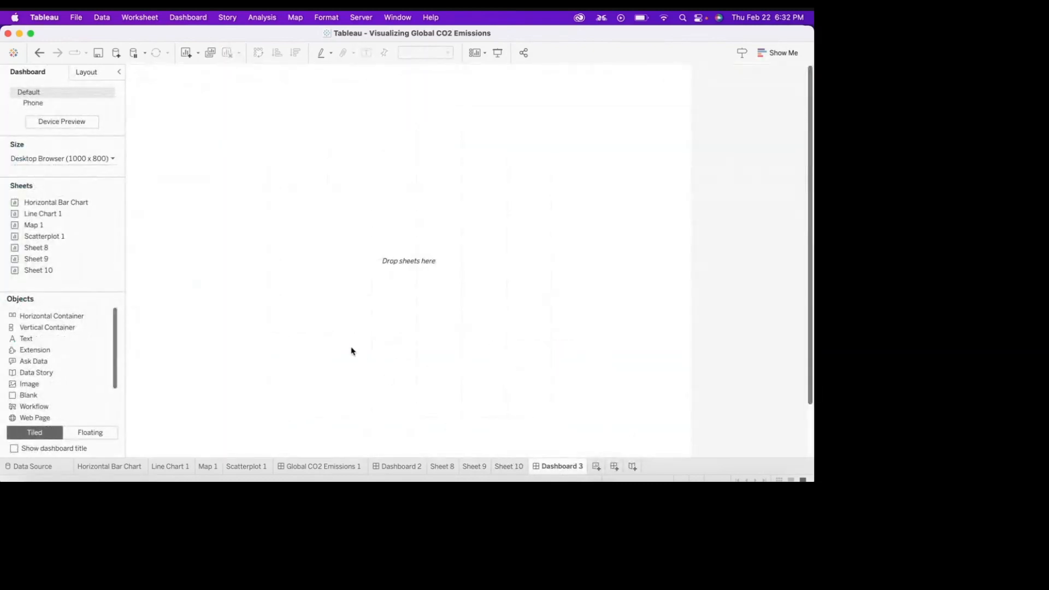
scroll(101, 332, down, 3)
mouse_move(43, 272)
mouse_move(47, 252)
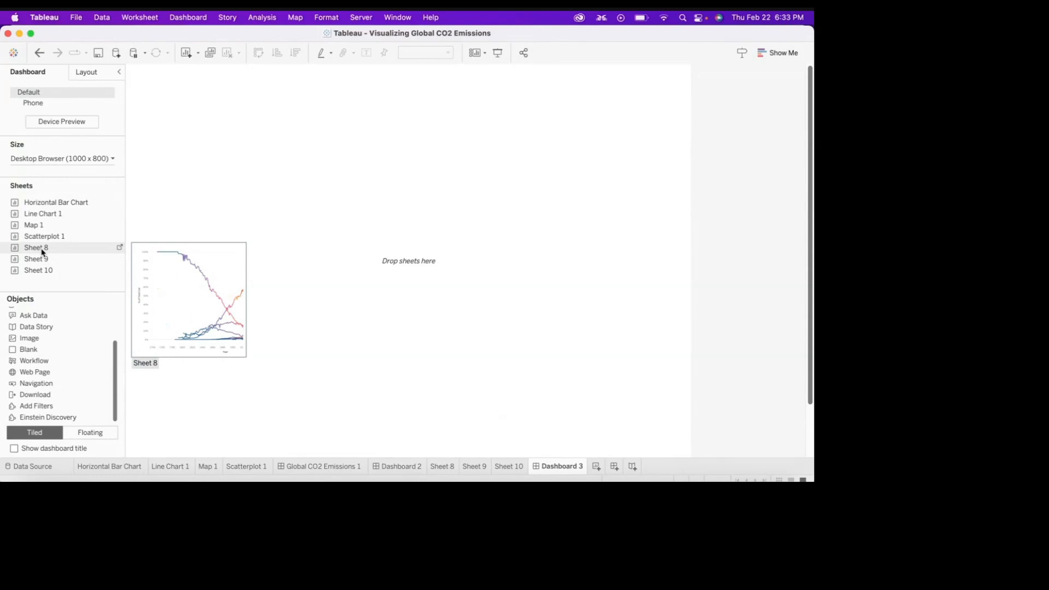
drag(43, 252, 332, 348)
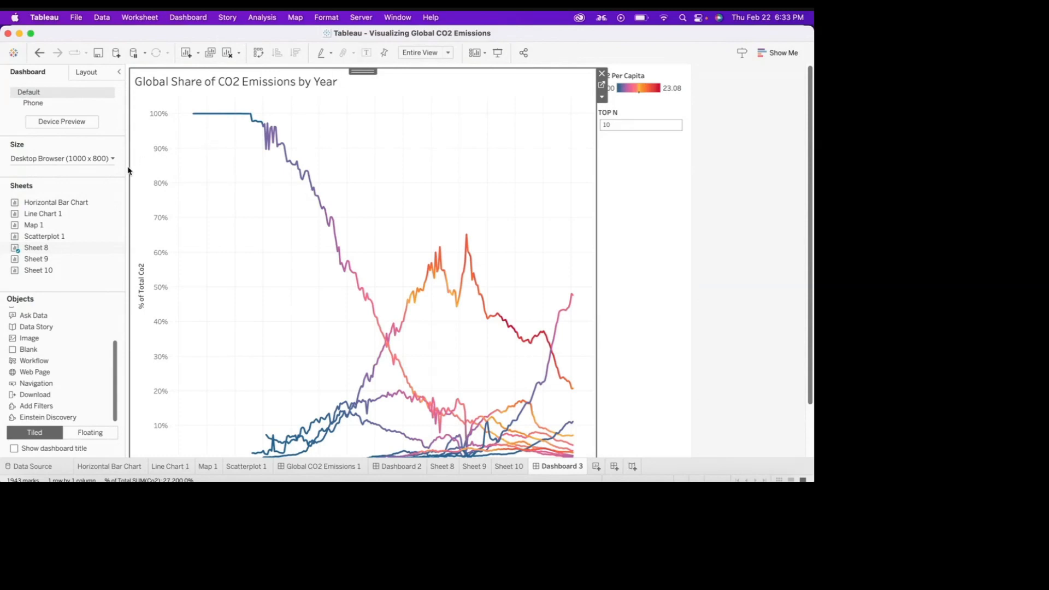
drag(43, 260, 187, 110)
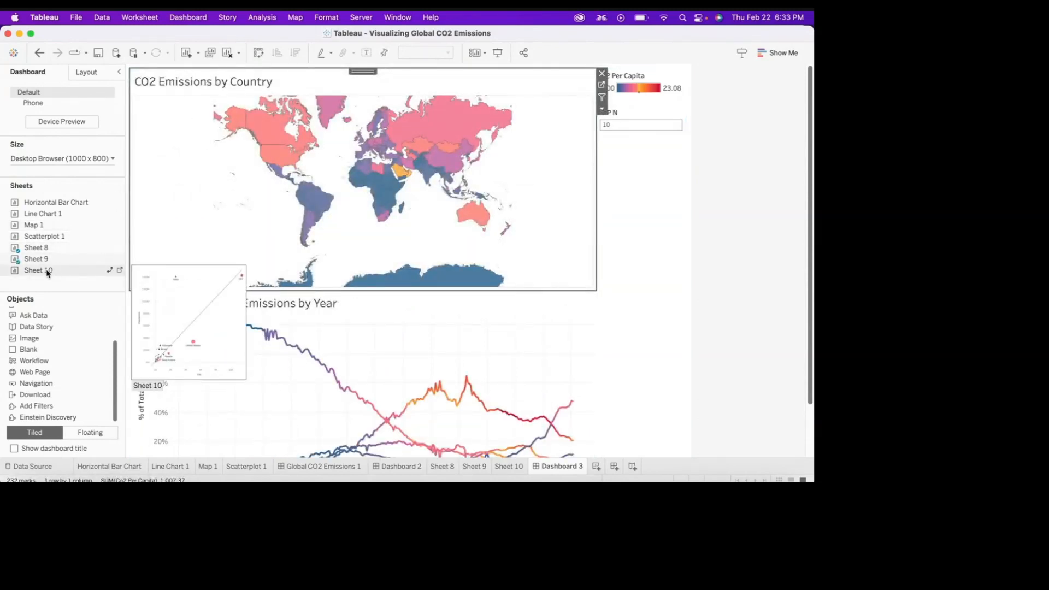
drag(48, 272, 550, 140)
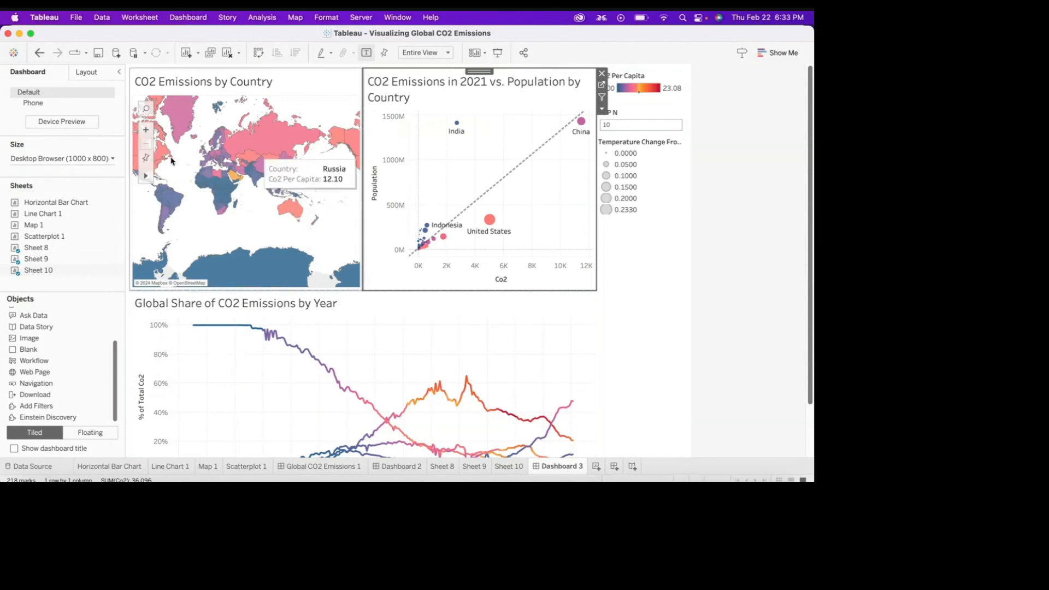
scroll(35, 371, up, 3)
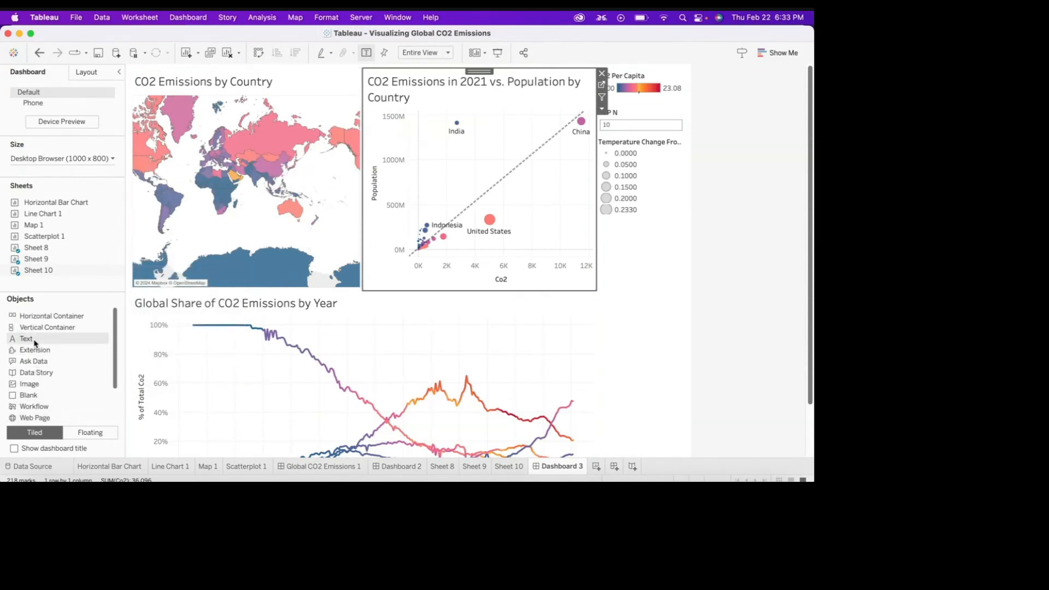
scroll(35, 343, down, 3)
scroll(37, 369, up, 3)
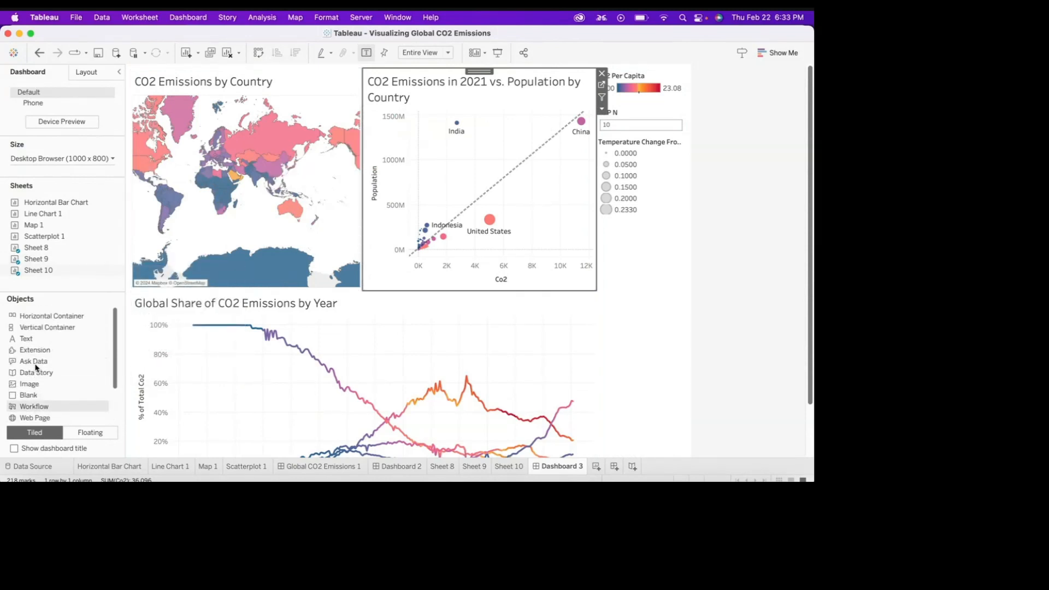
scroll(55, 386, down, 3)
scroll(47, 366, up, 3)
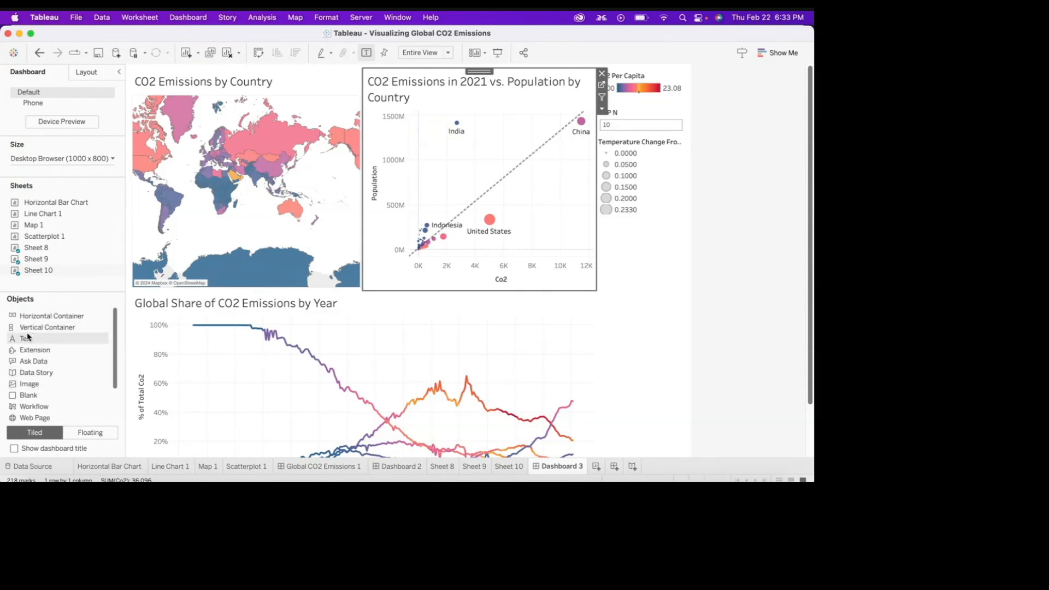
drag(29, 339, 367, 76)
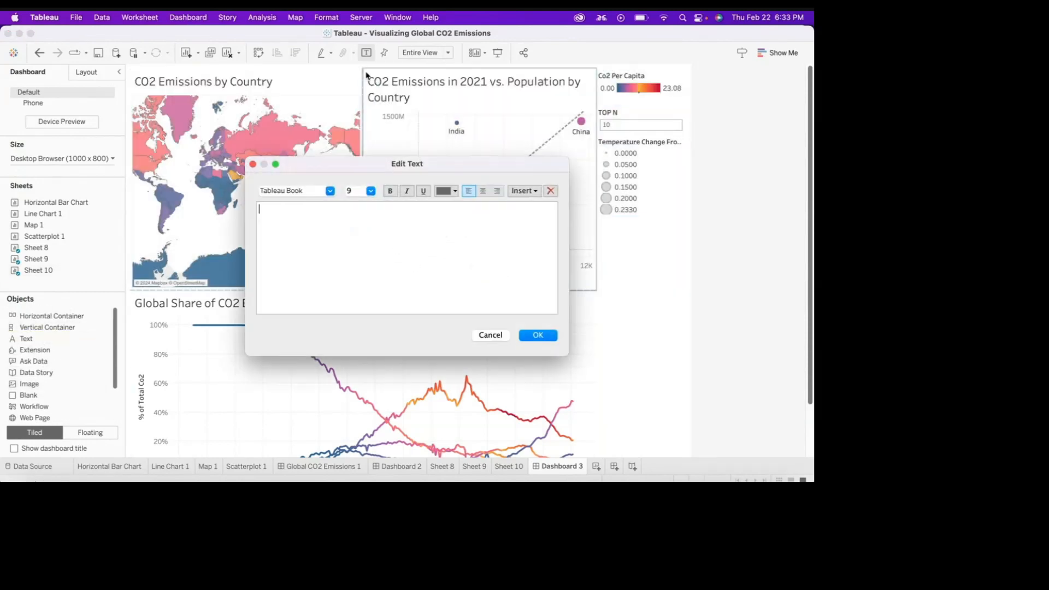
click(490, 335)
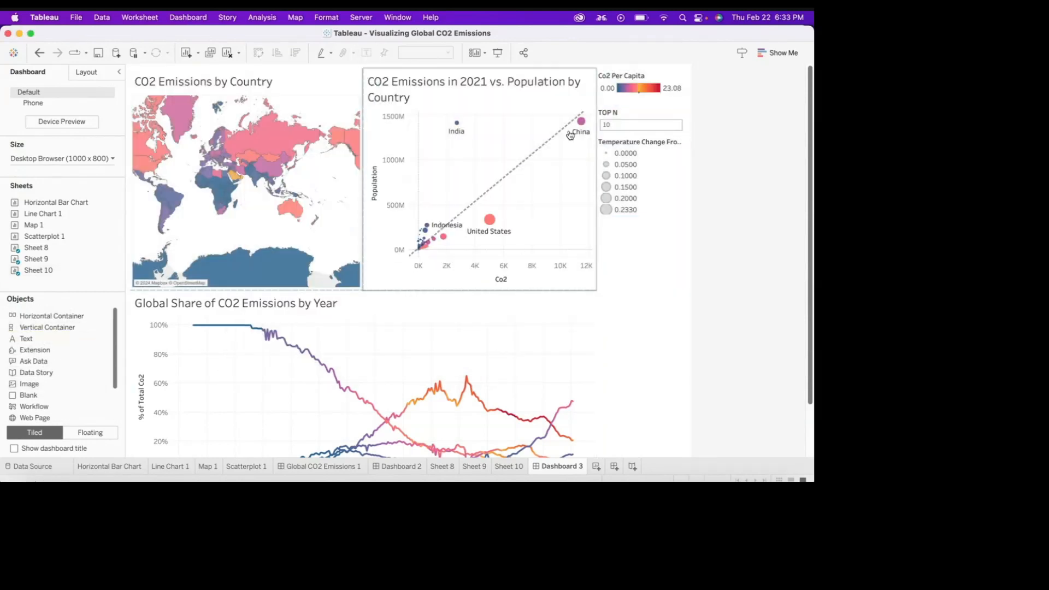
Remove the Temperature Change size legend from the dashboard.
click(641, 335)
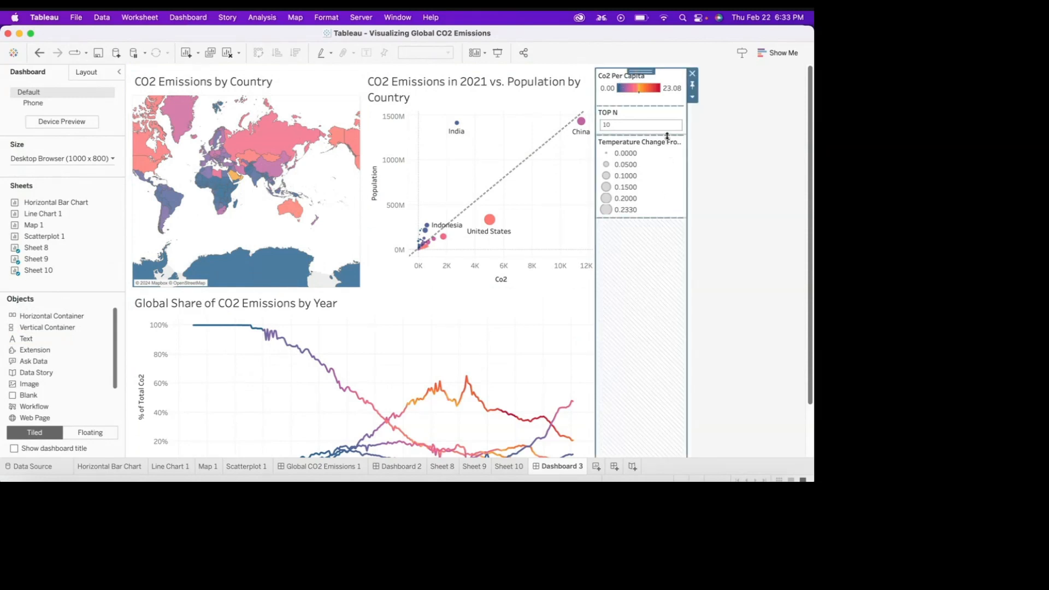
click(669, 162)
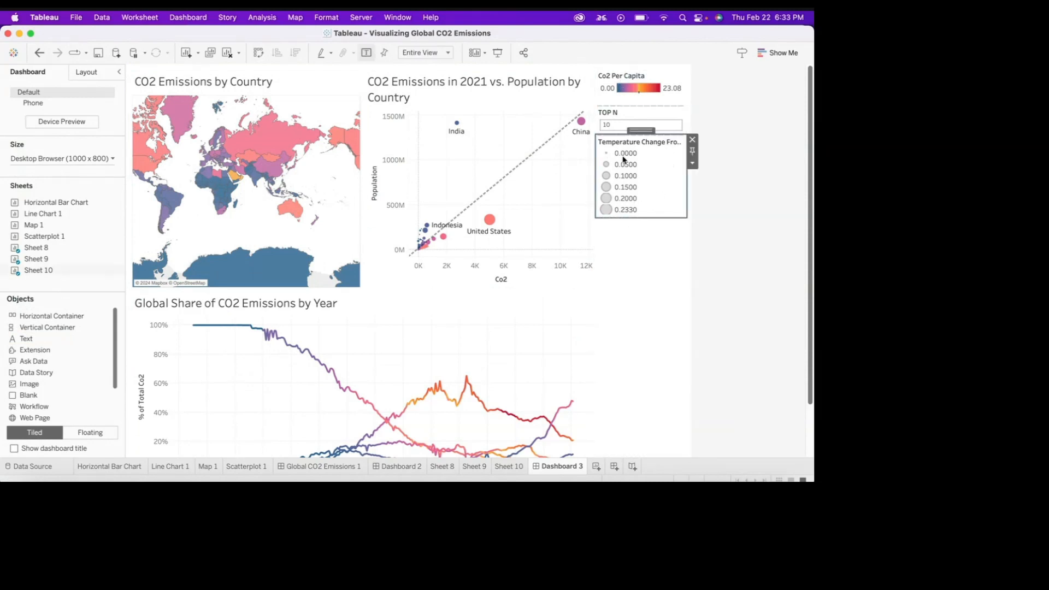
click(692, 140)
click(653, 112)
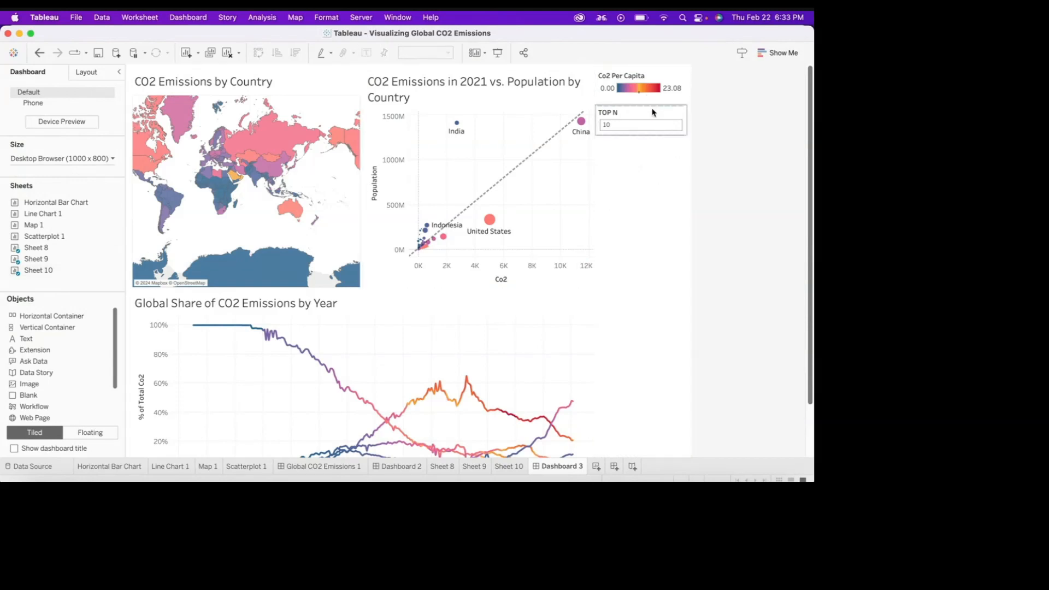
Make the TOP N parameter control floating and place it over the upper middle of the line chart.
click(692, 134)
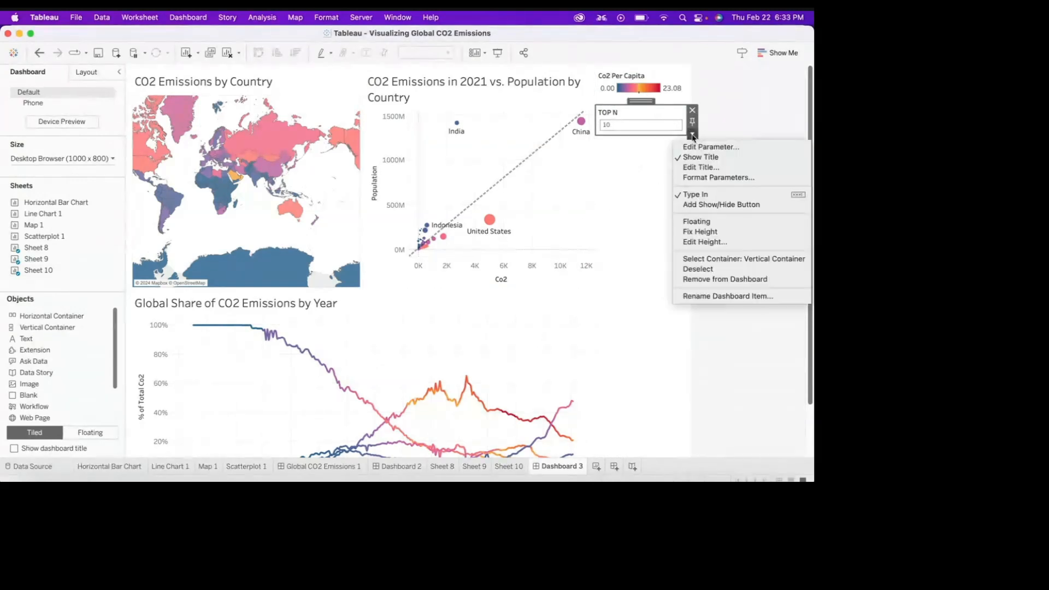
click(699, 222)
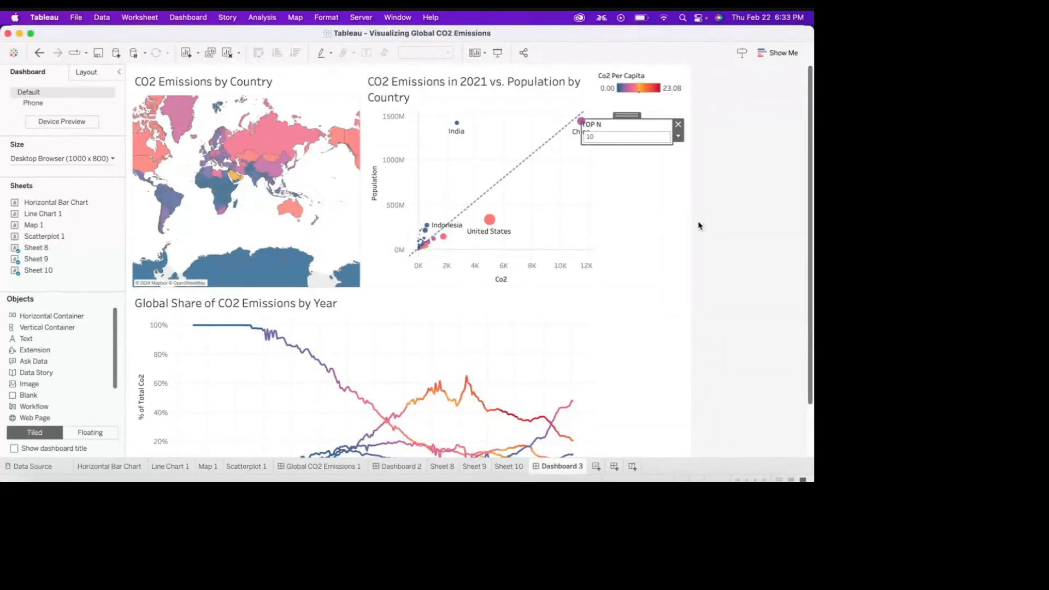
drag(637, 112, 402, 334)
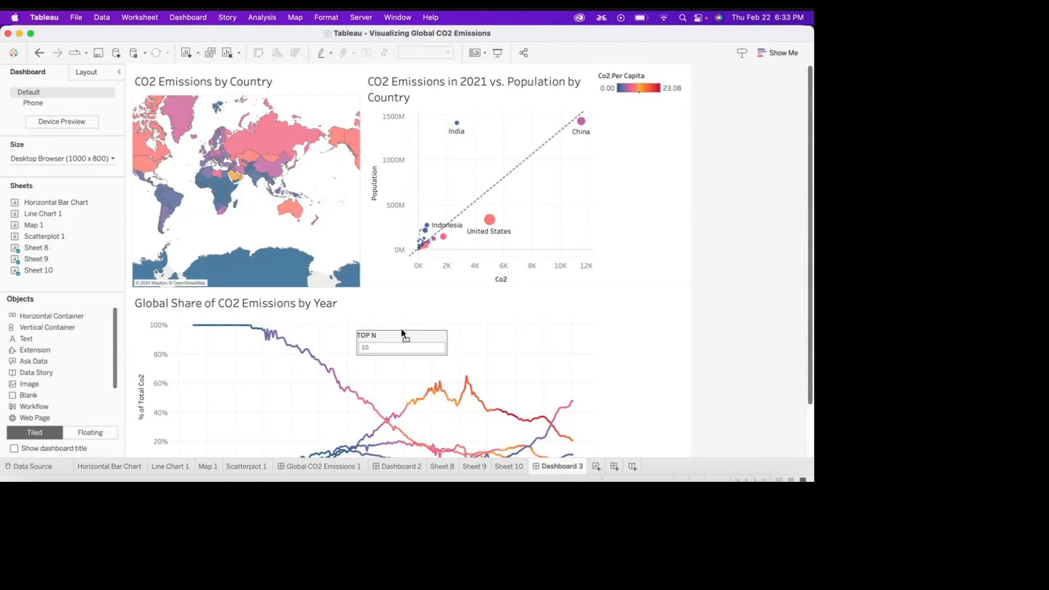
Make the Co2 Per Capita color legend floating and place it over the lower part of the map.
click(645, 78)
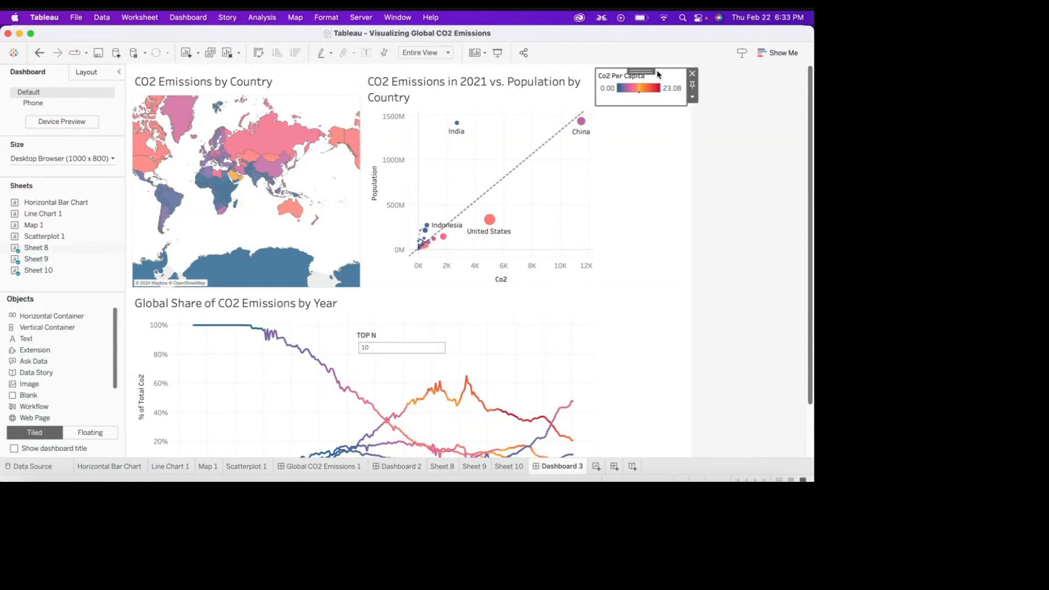
click(692, 97)
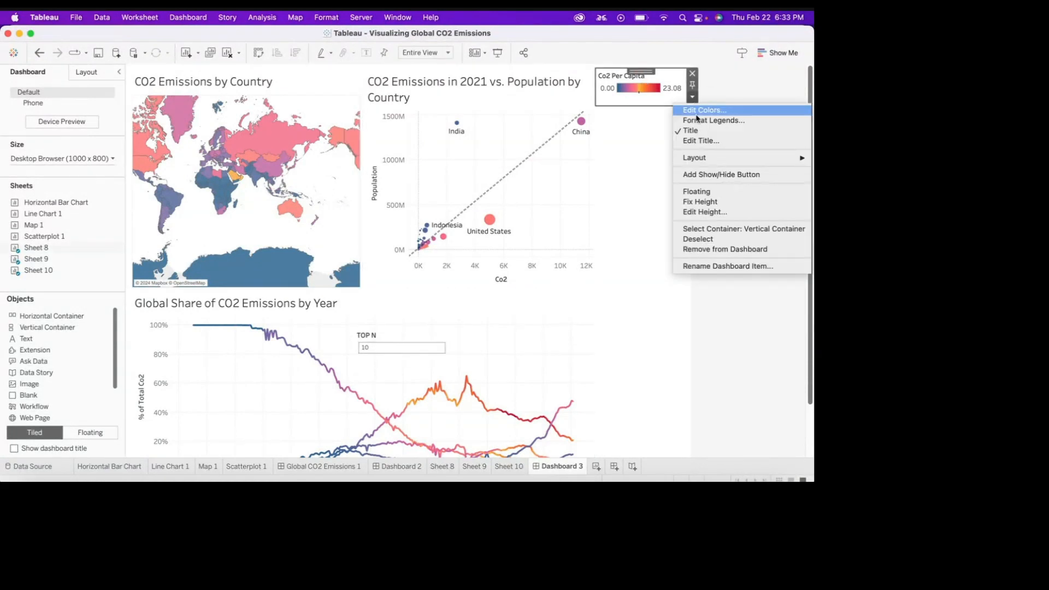
click(694, 191)
drag(628, 83, 276, 214)
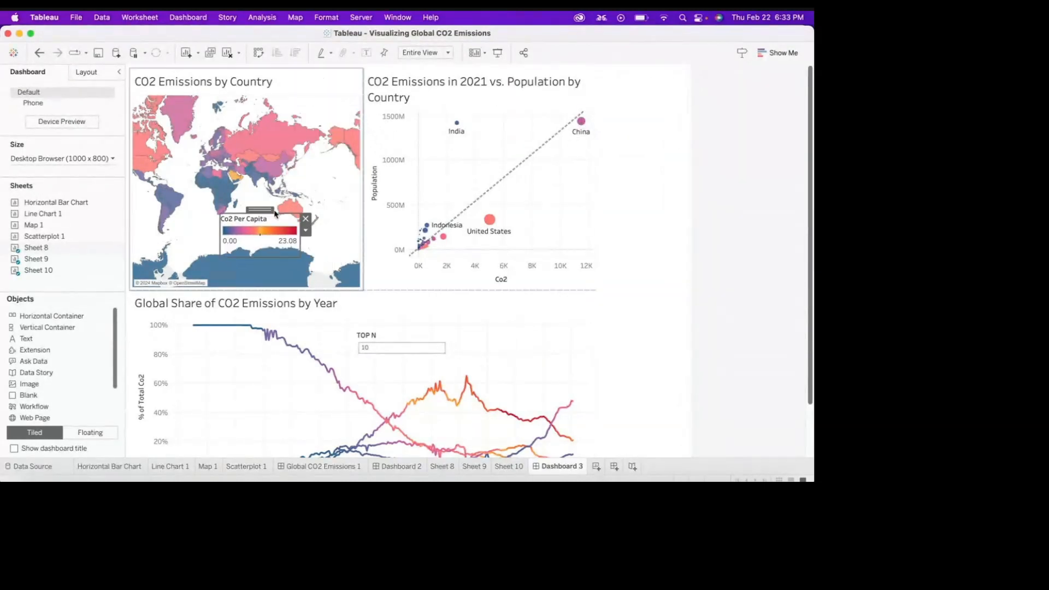
Remove the empty vertical container beside the scatter plot from the dashboard.
click(664, 113)
click(693, 99)
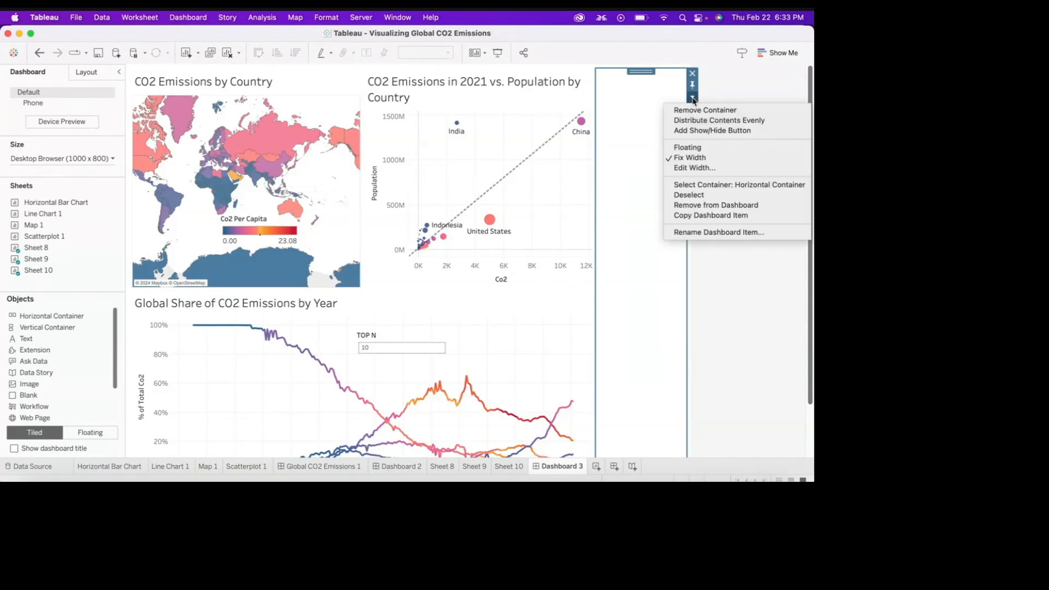
click(698, 110)
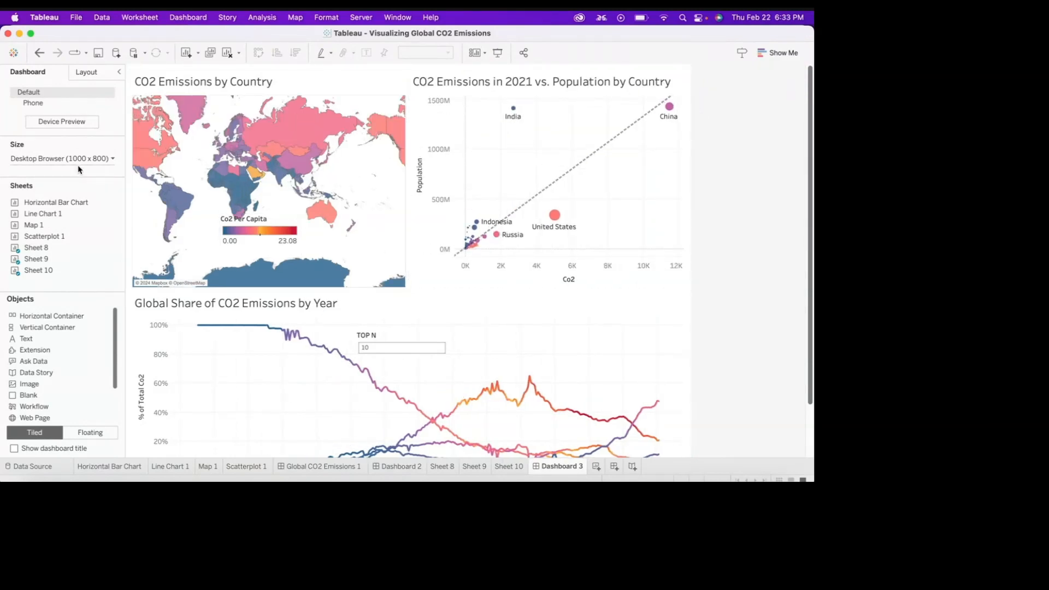
Set the dashboard's fixed width to 1300 px.
click(113, 159)
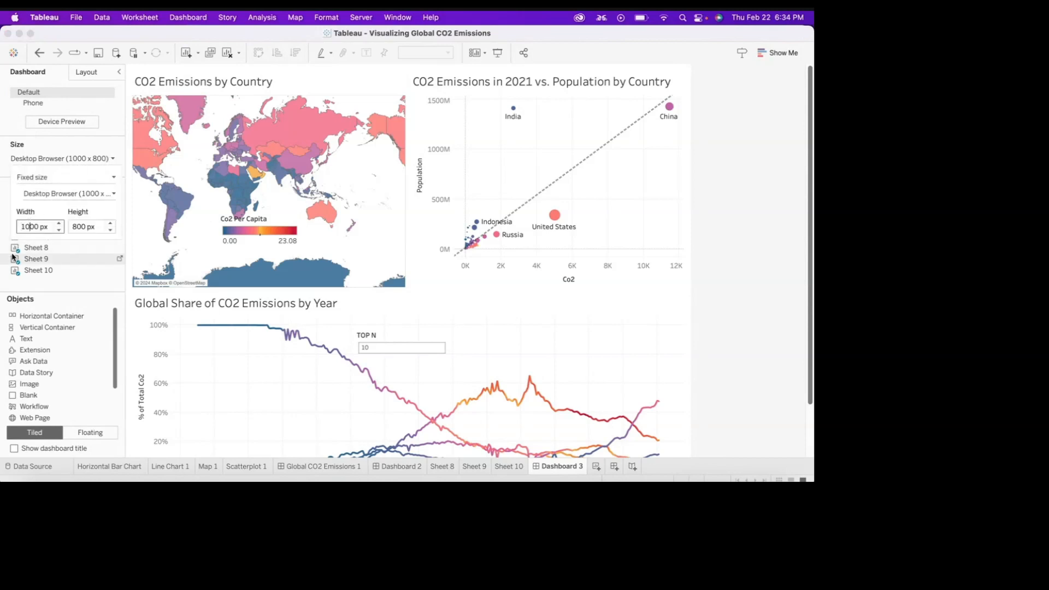
key(BackSpace)
text(3)
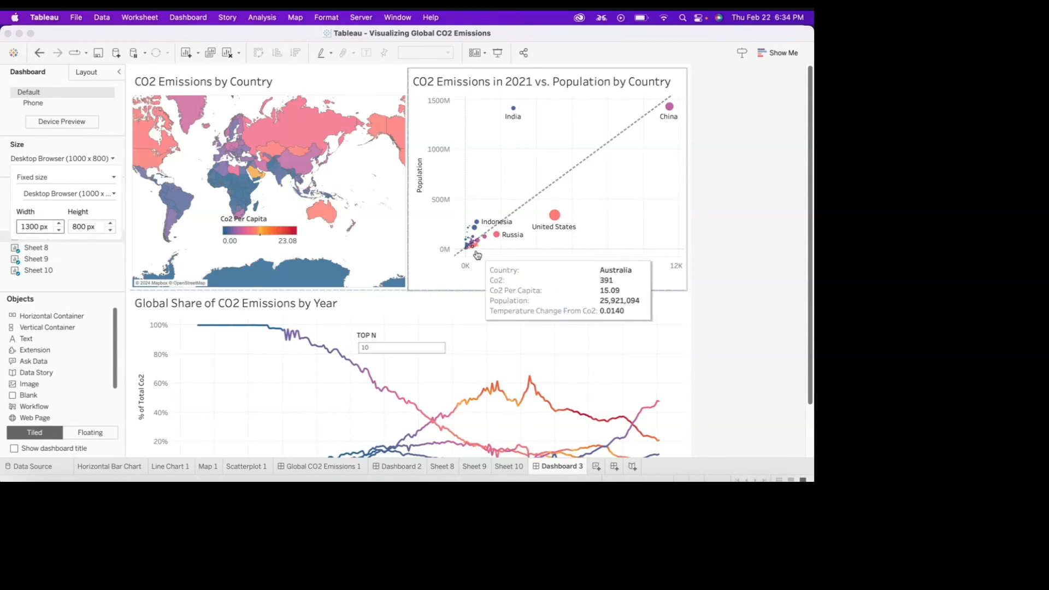
click(792, 219)
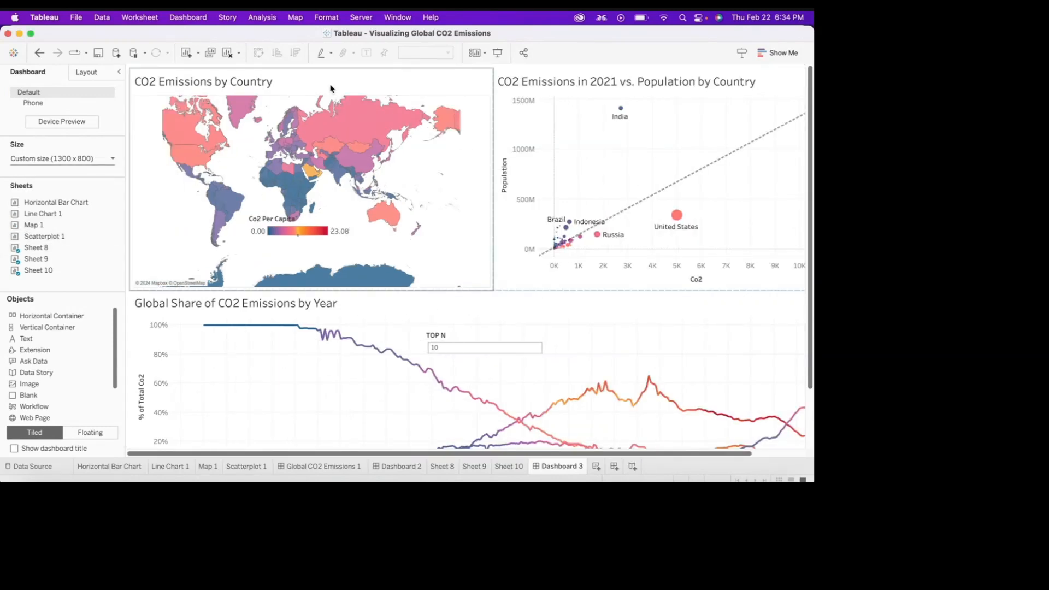
Add a text object above the map and scatter plot reading "Global CO2 Emissions" in bold, size 20.
drag(40, 343, 457, 75)
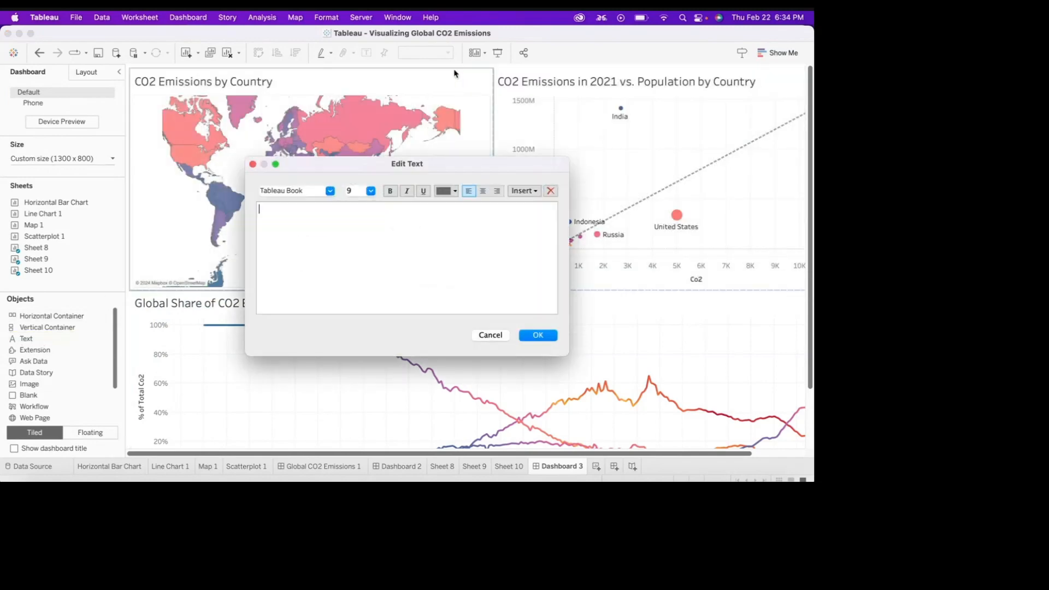
text(CO2 Emissions)
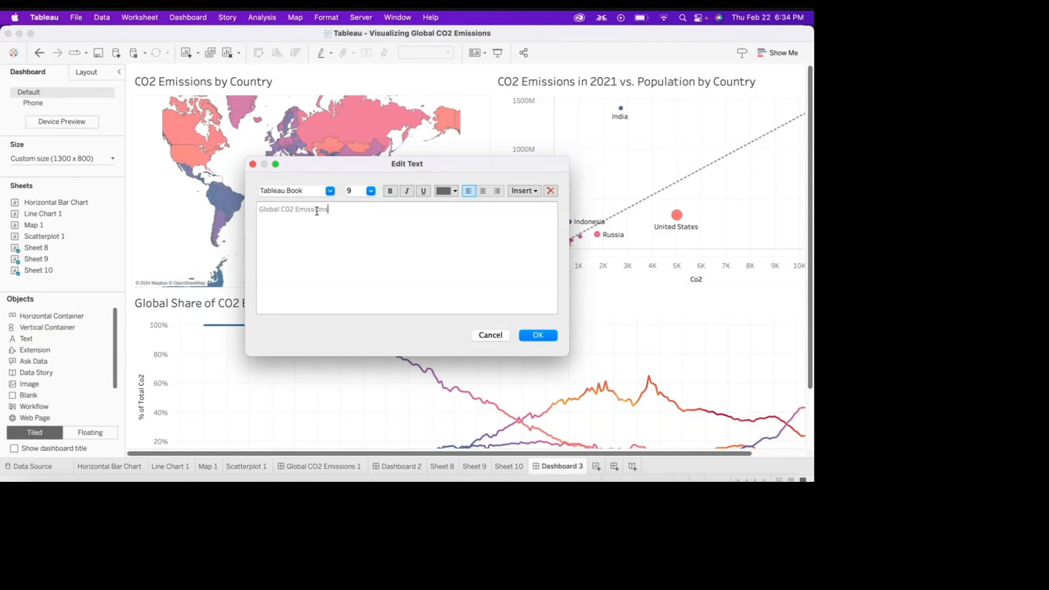
drag(325, 211, 261, 203)
click(371, 191)
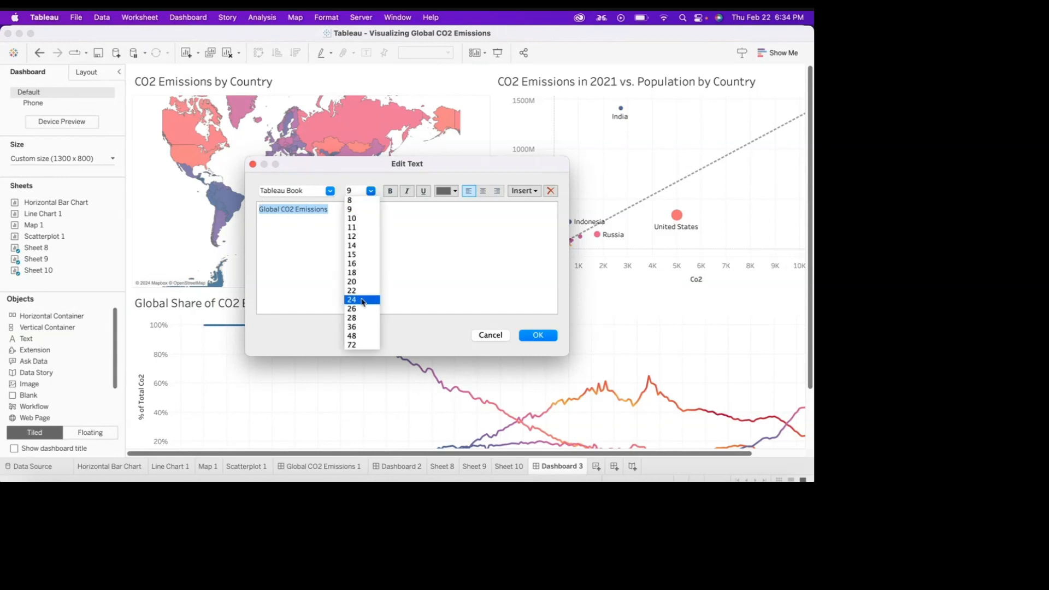
click(352, 282)
click(390, 192)
click(454, 228)
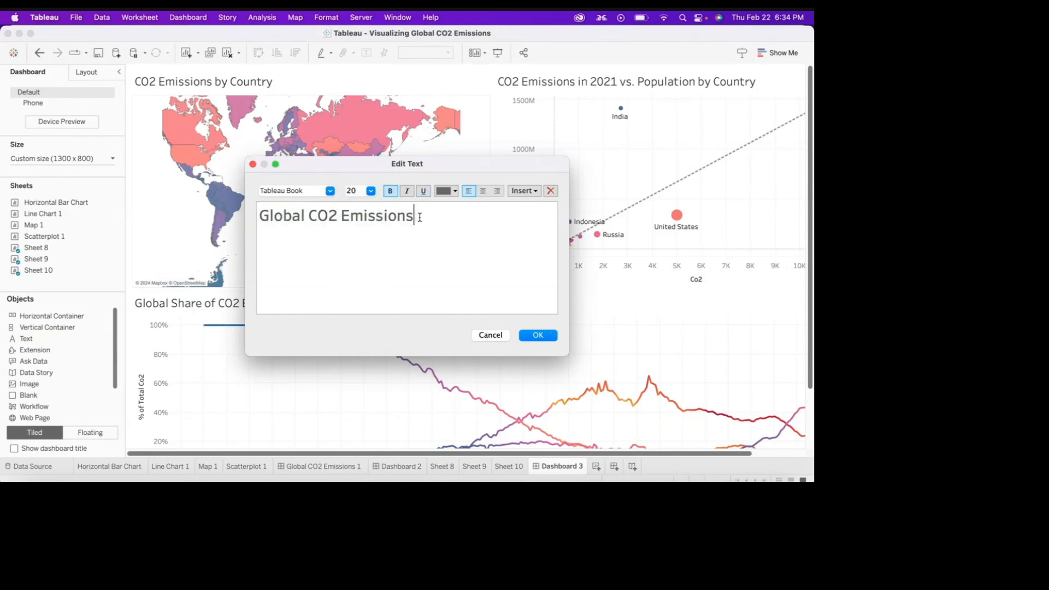
Color the "Global CO2 Emissions" title text dark grey.
drag(419, 215, 206, 225)
click(443, 192)
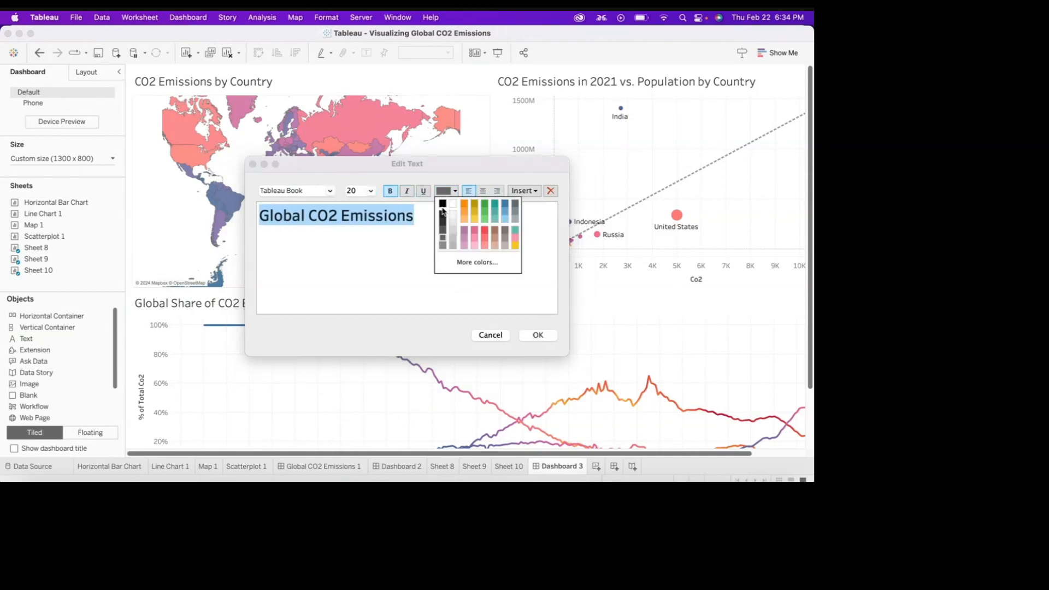
click(443, 229)
click(431, 214)
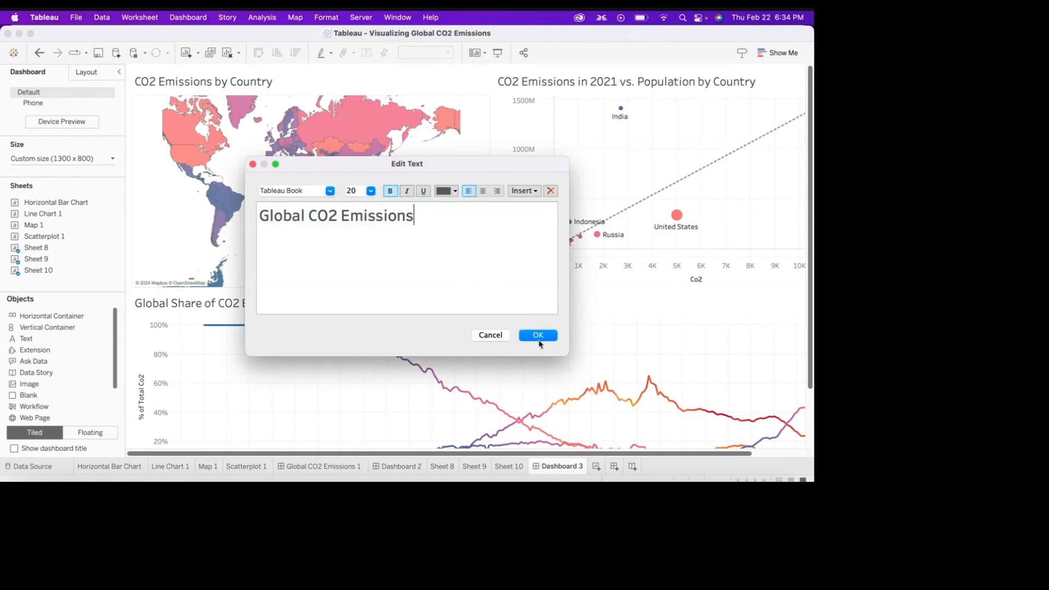
Color the "Global CO2 Emissions" title text black and apply the text object to the dashboard.
drag(412, 224, 203, 219)
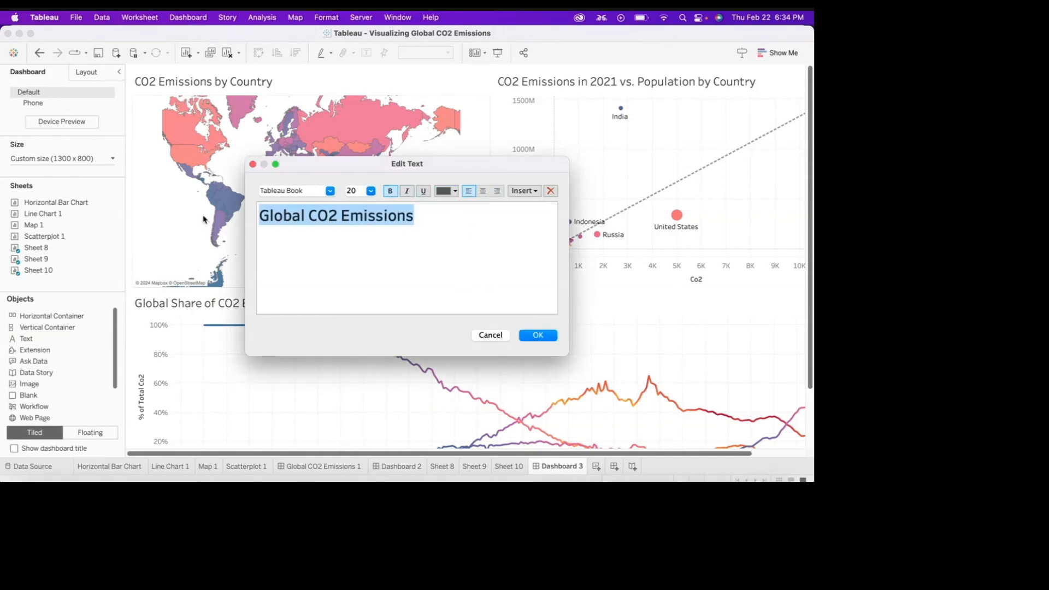
click(444, 192)
click(442, 204)
click(416, 234)
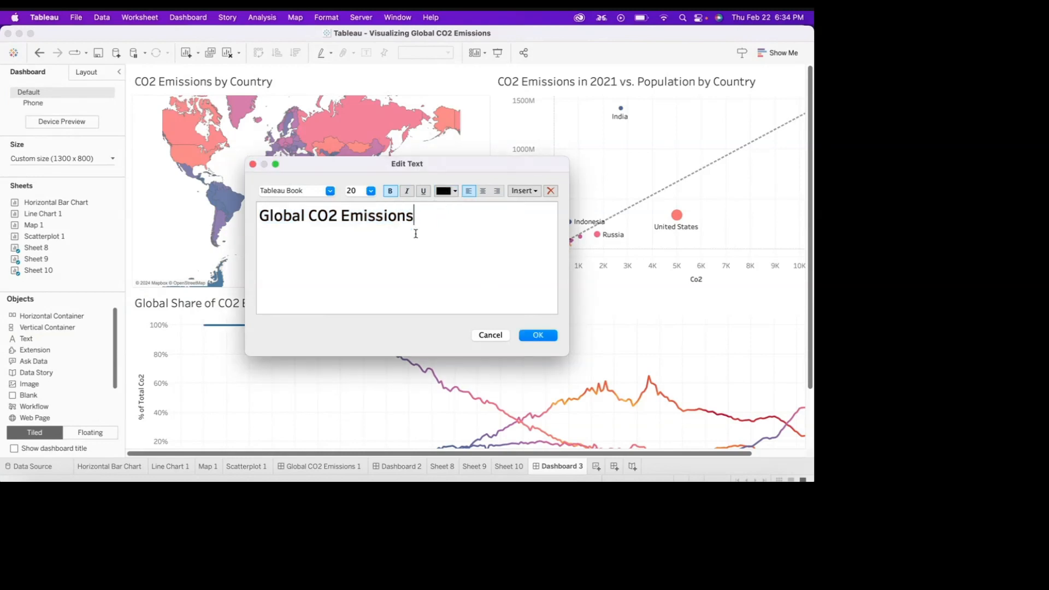
click(534, 335)
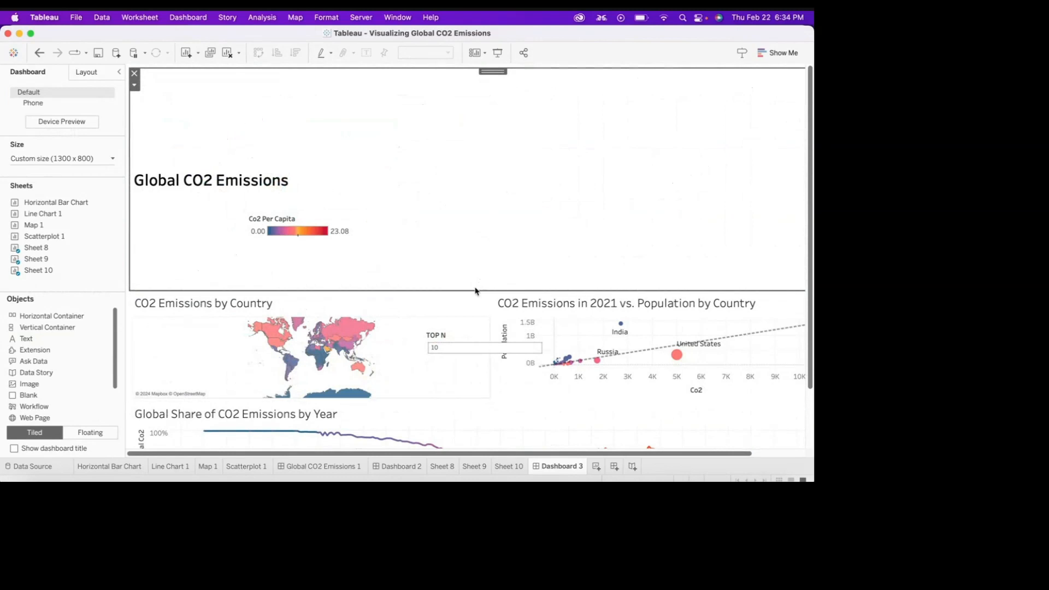
Shrink the title object to a narrow band above the charts and center its text.
drag(474, 289, 462, 130)
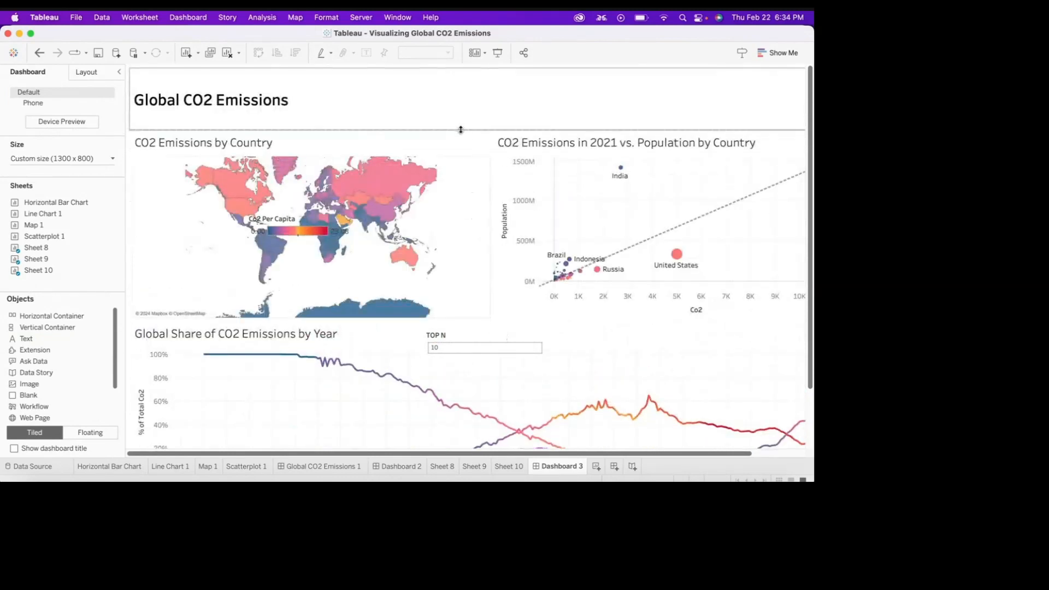
click(223, 99)
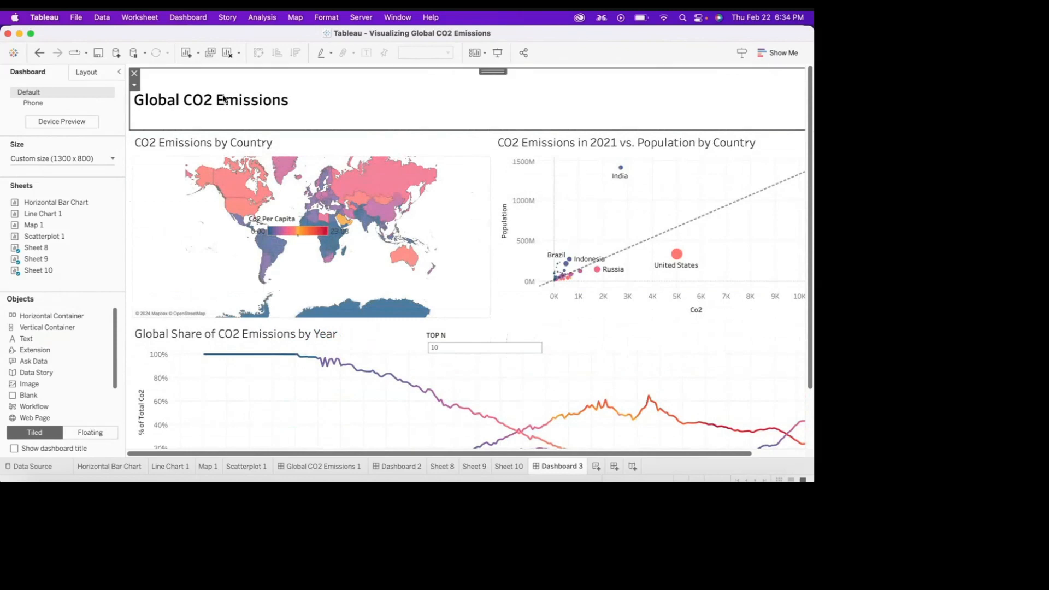
right_click(359, 97)
click(383, 101)
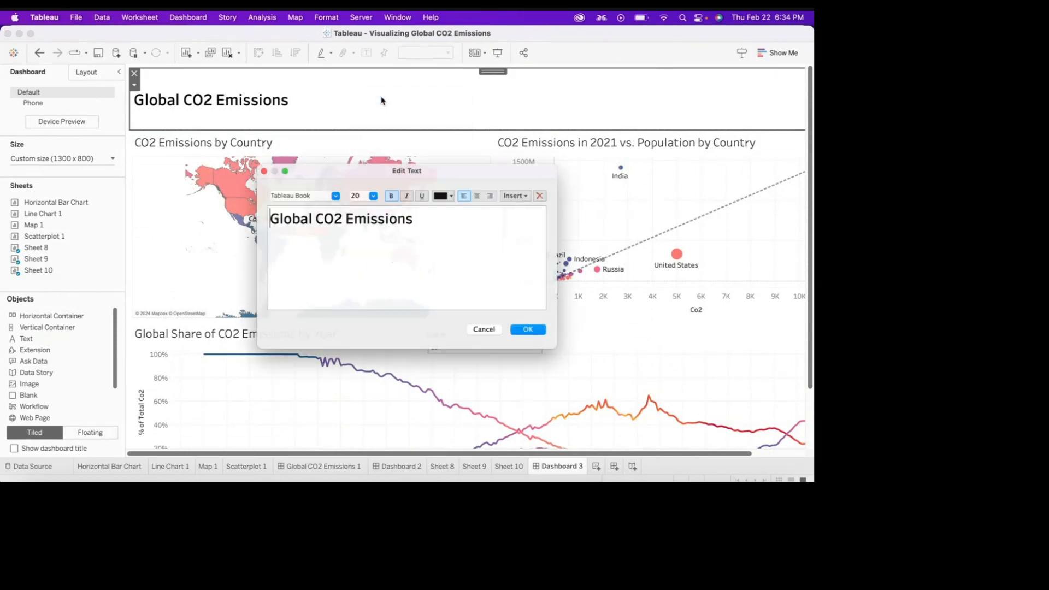
drag(414, 215, 207, 221)
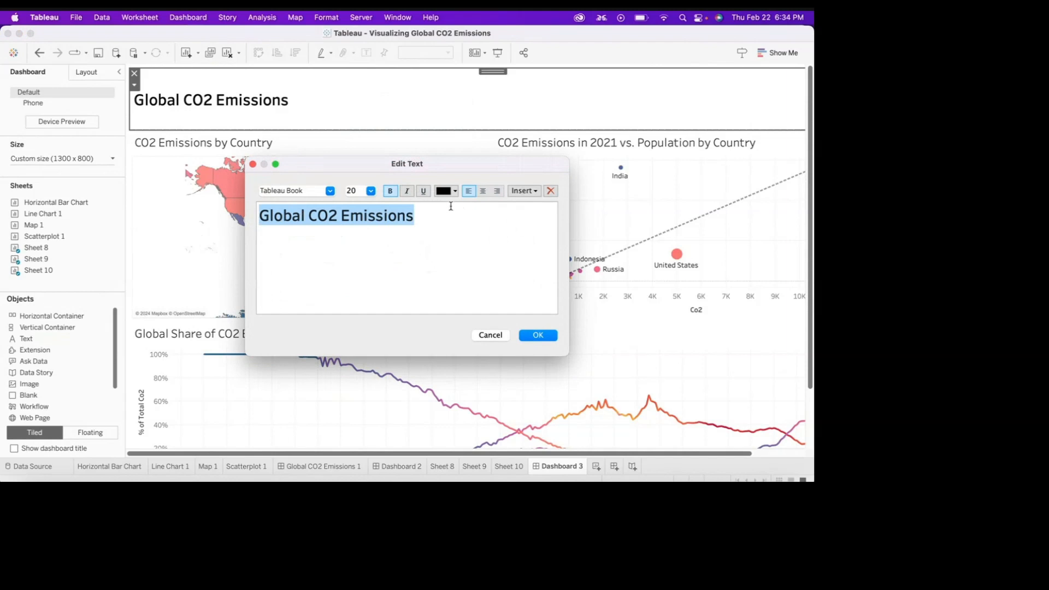
click(482, 190)
click(543, 336)
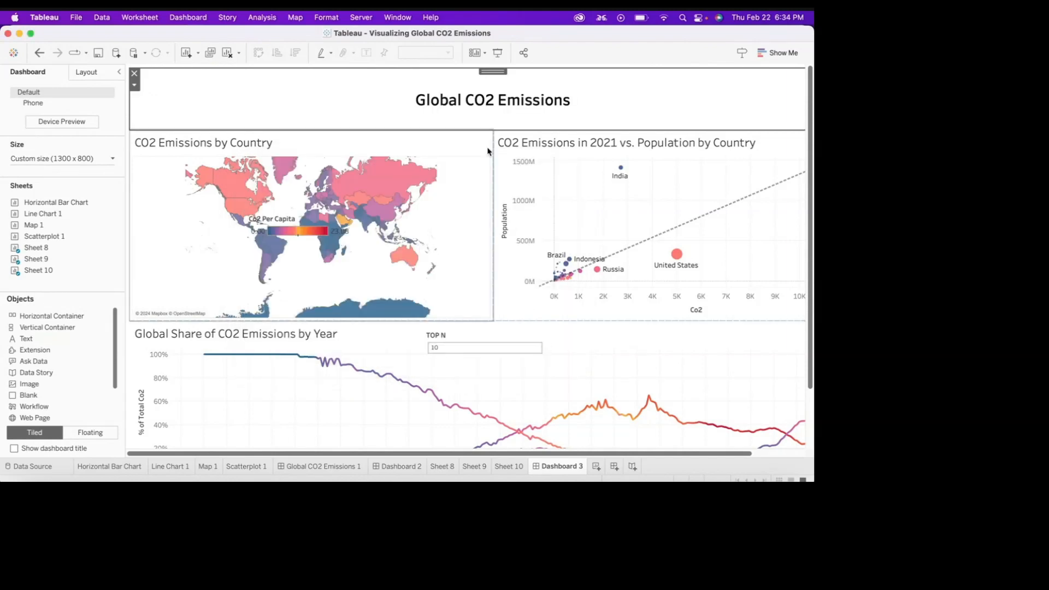
Move the Co2 Per Capita legend to the map's lower-left corner and the TOP N control to the line chart's upper right.
click(285, 235)
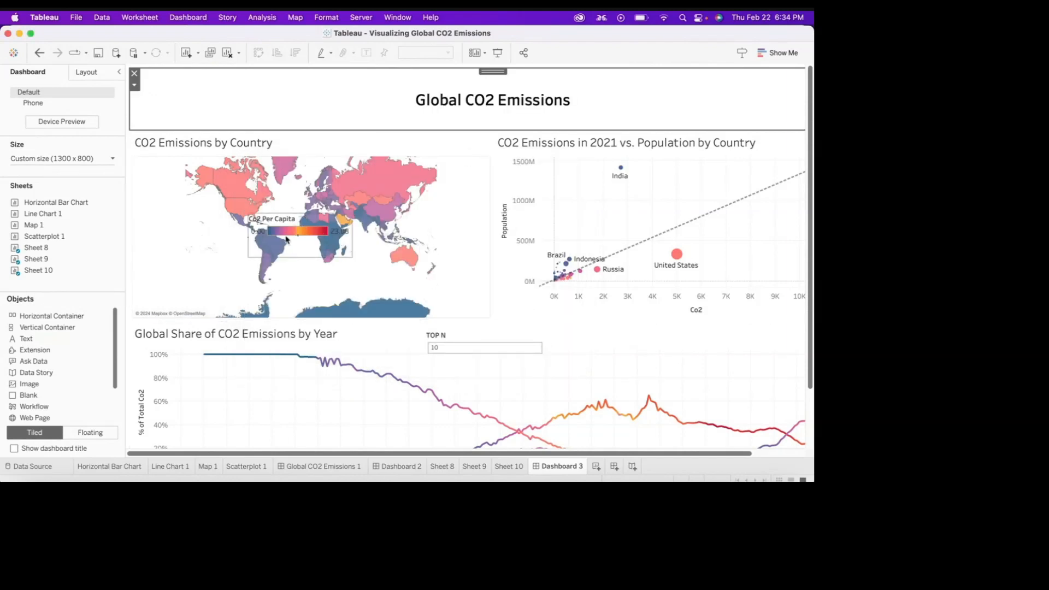
drag(295, 211, 189, 258)
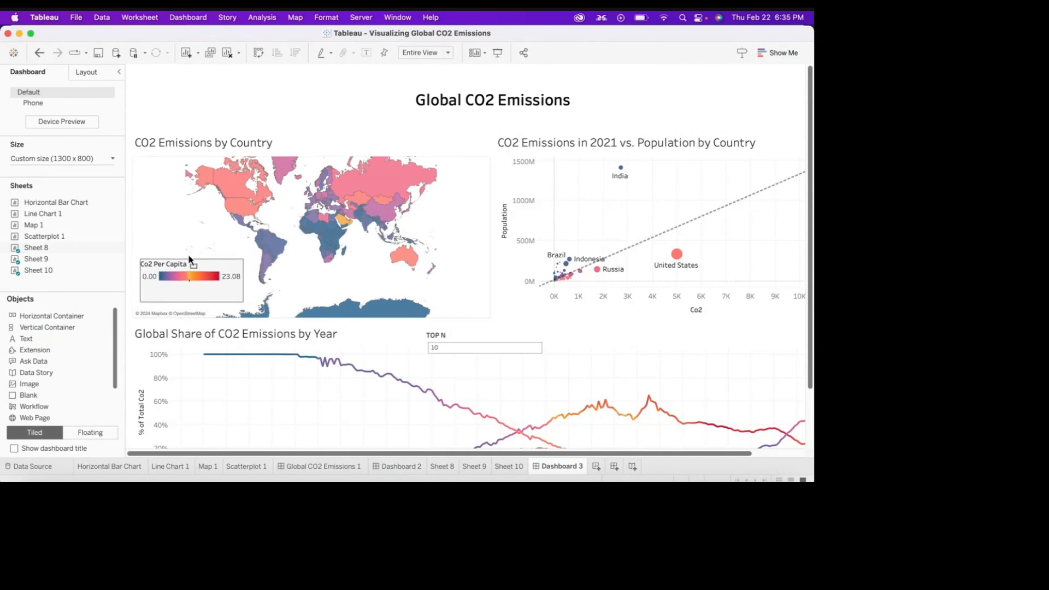
click(514, 338)
drag(485, 328, 739, 326)
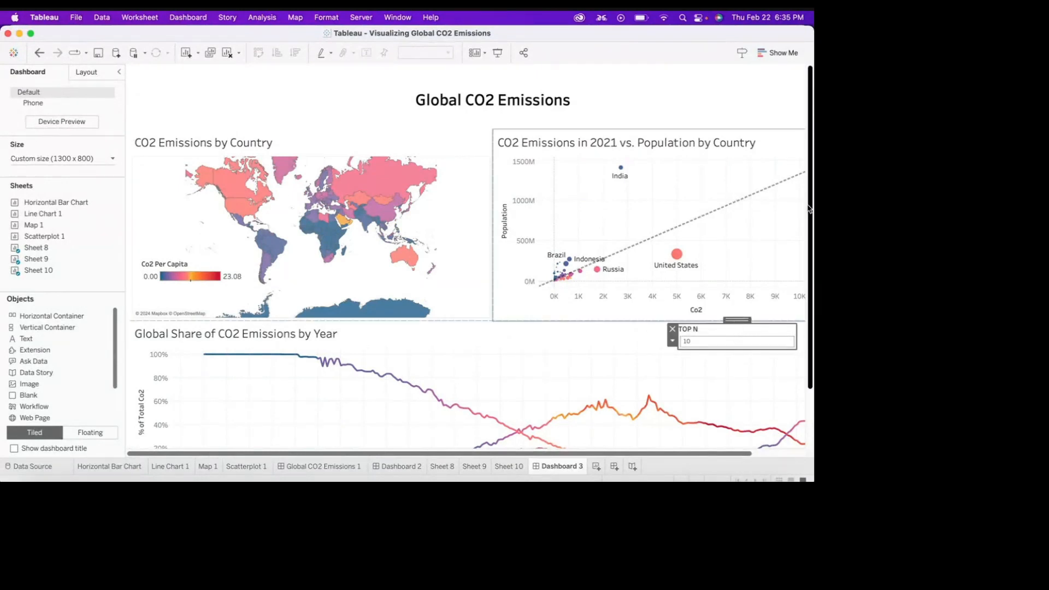
Reduce the height of the "Global CO2 Emissions" title object further so it fits closely around the text.
mouse_move(810, 208)
mouse_down()
mouse_move(810, 271)
mouse_move(810, 203)
mouse_up()
click(628, 85)
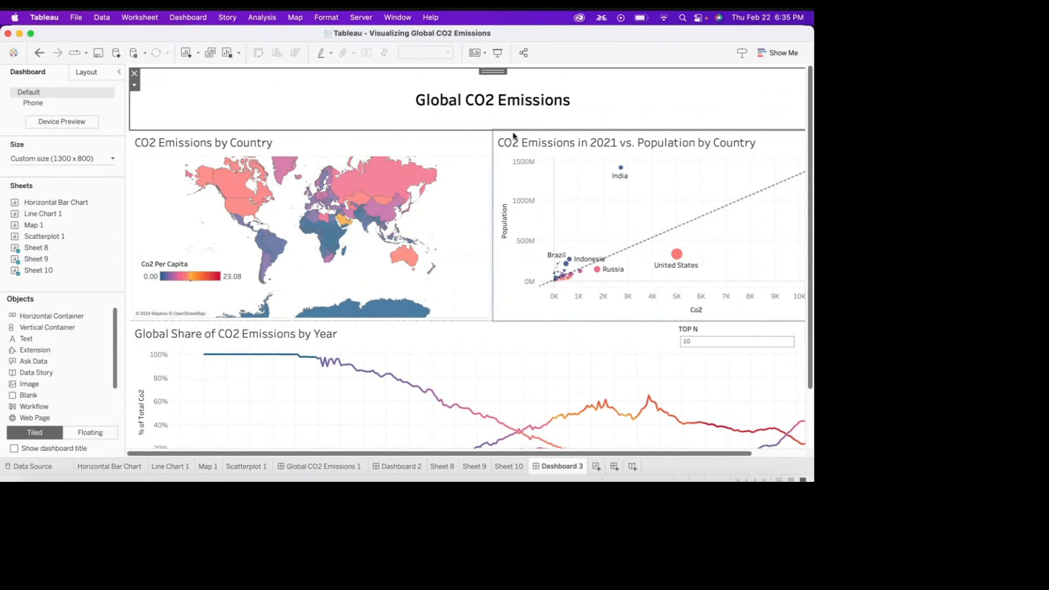
drag(538, 130, 536, 102)
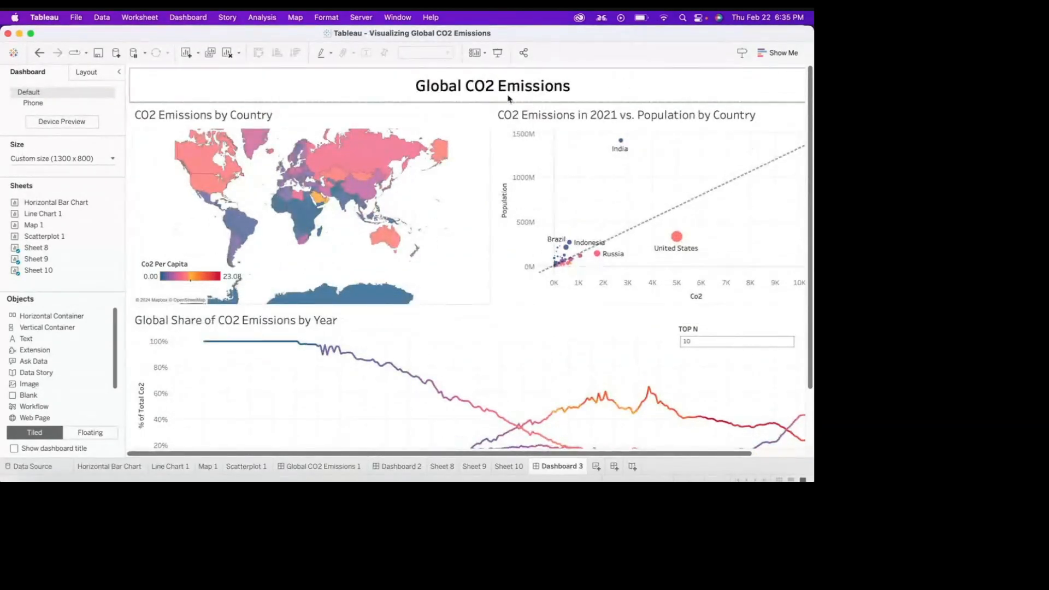
Make the floating TOP N control narrower and place it slightly higher above the line chart's right end.
scroll(301, 320, down, 3)
scroll(300, 317, up, 3)
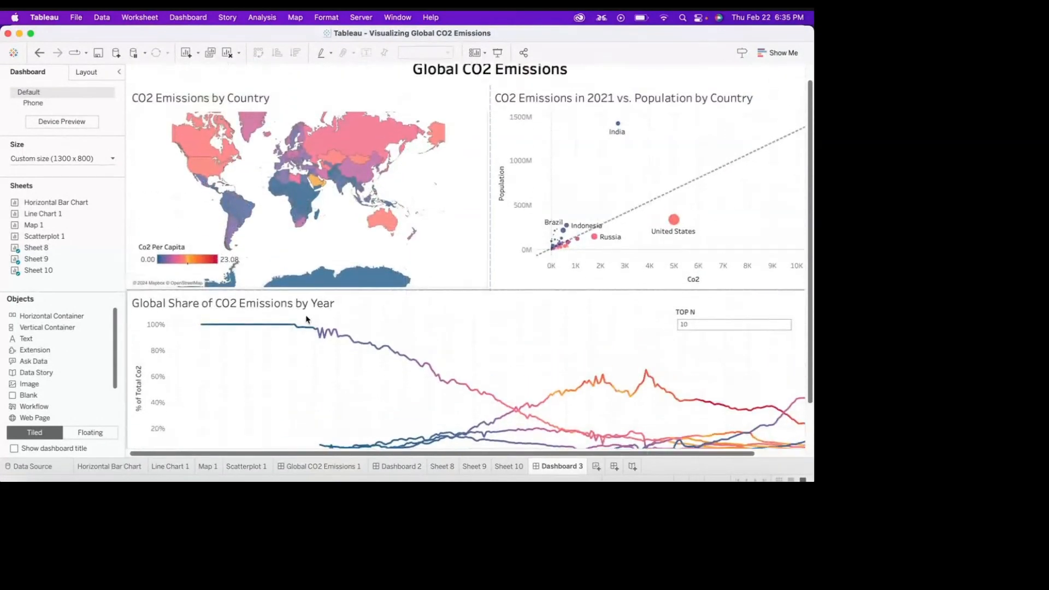
drag(733, 312, 711, 306)
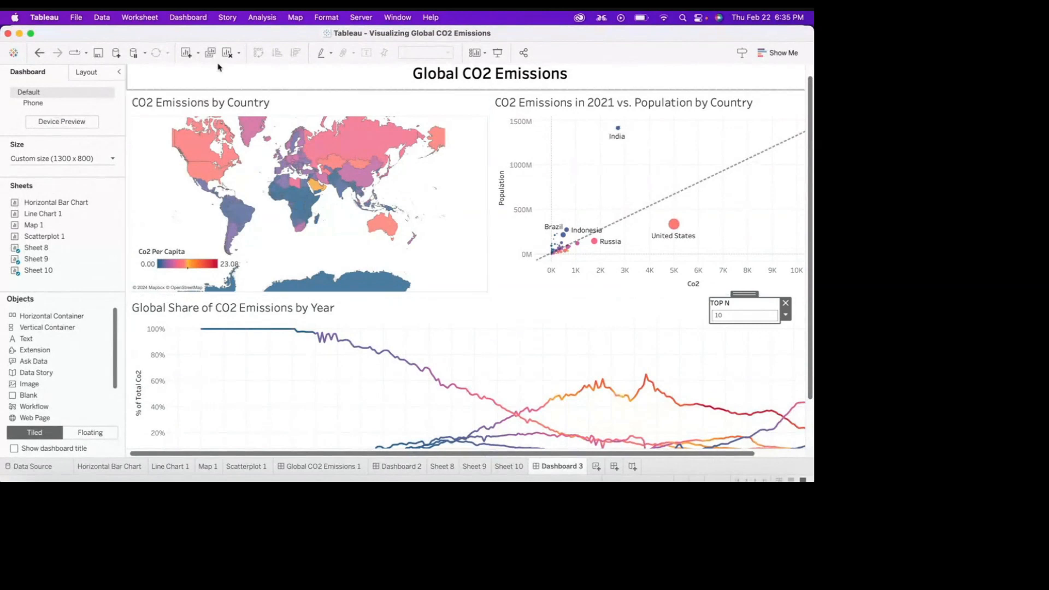
Set the dashboard size to Automatic and shift the floating TOP N control slightly toward the line chart's right edge.
click(106, 160)
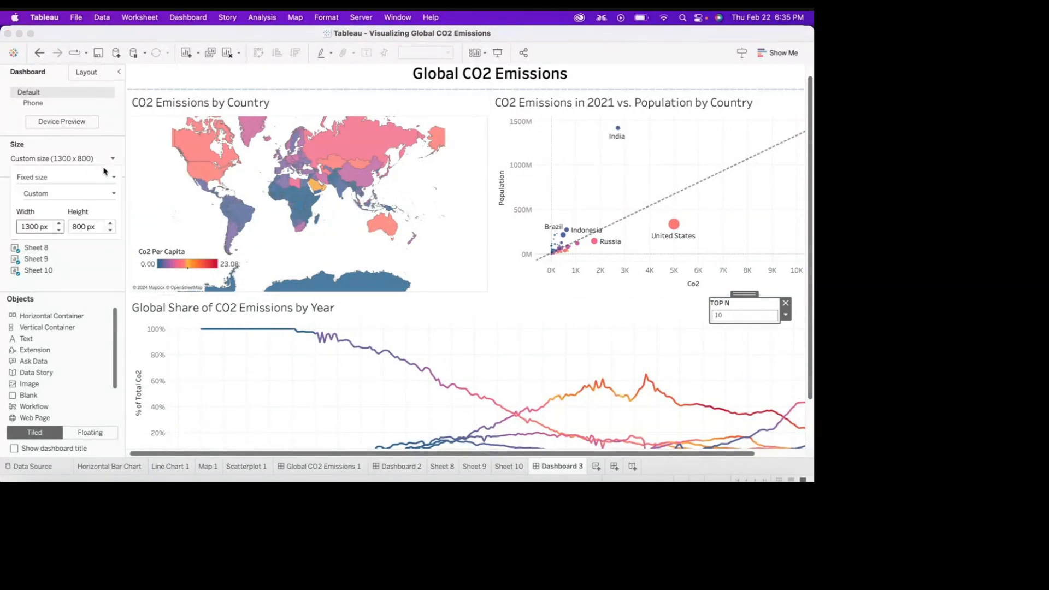
click(2, 158)
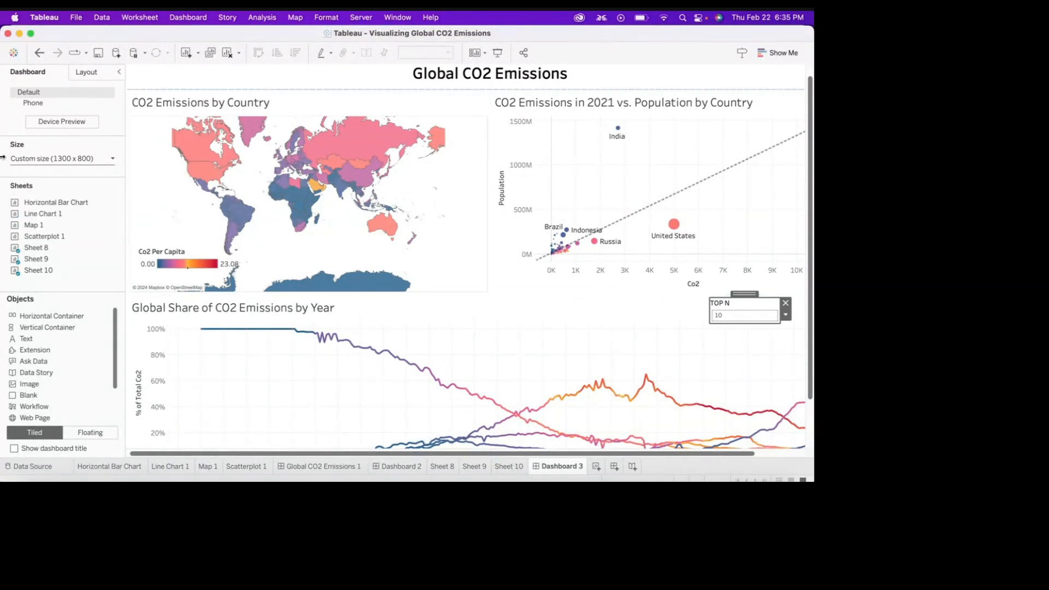
click(112, 159)
click(94, 179)
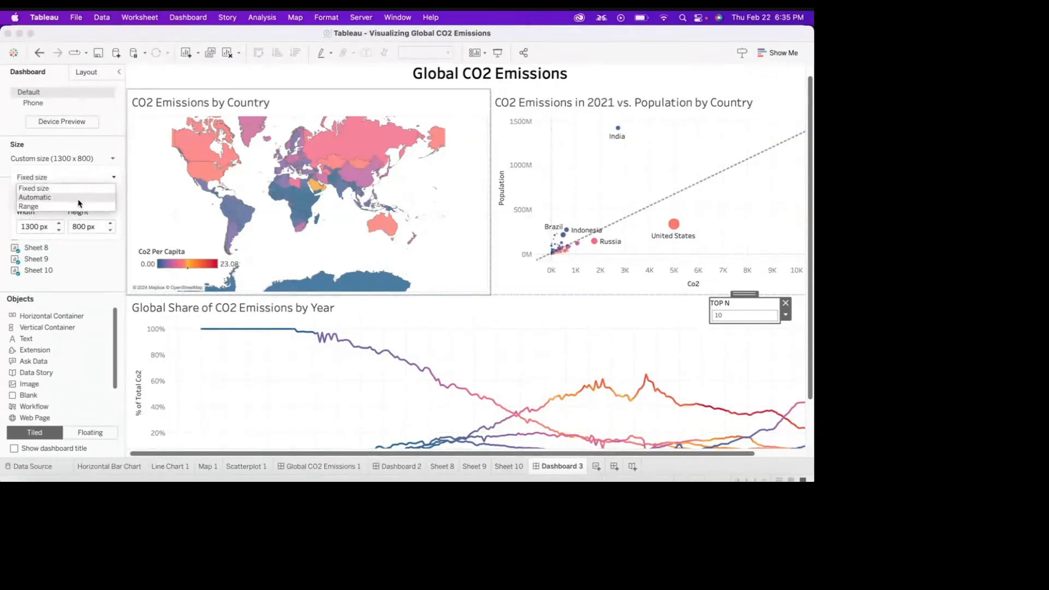
click(79, 199)
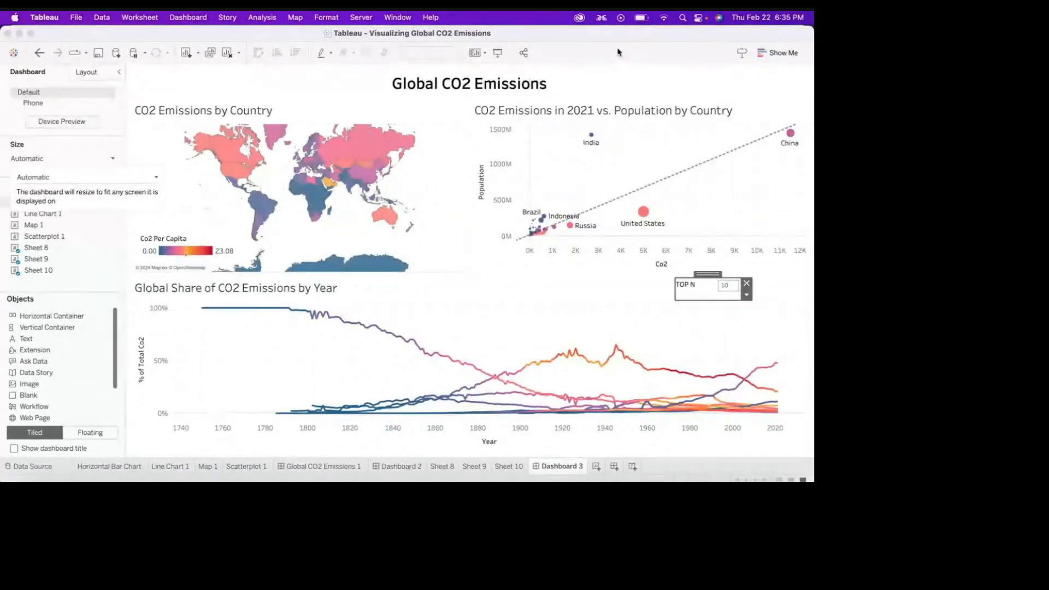
click(619, 51)
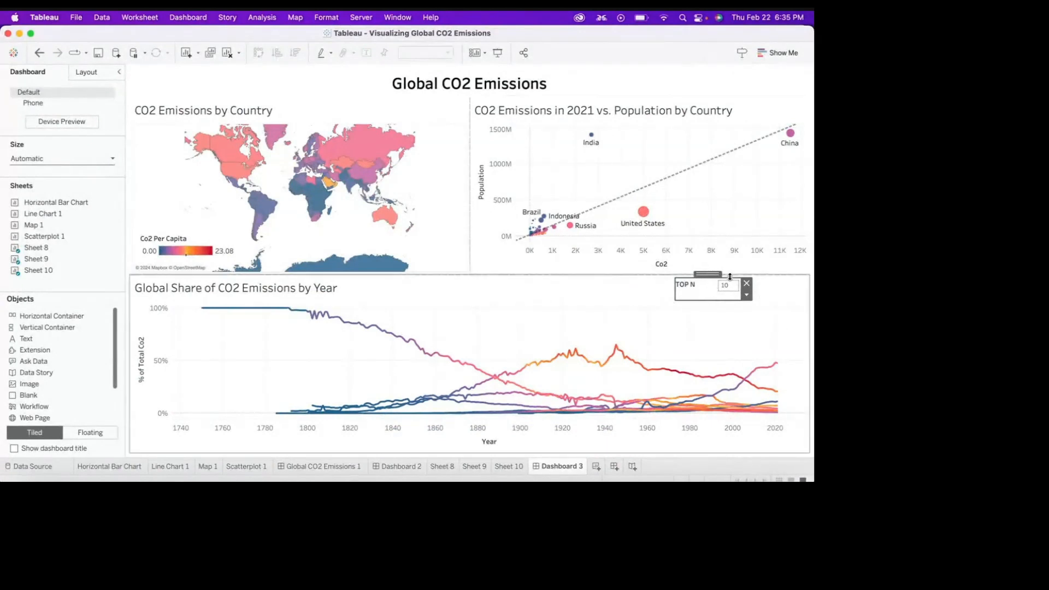
drag(709, 277, 719, 279)
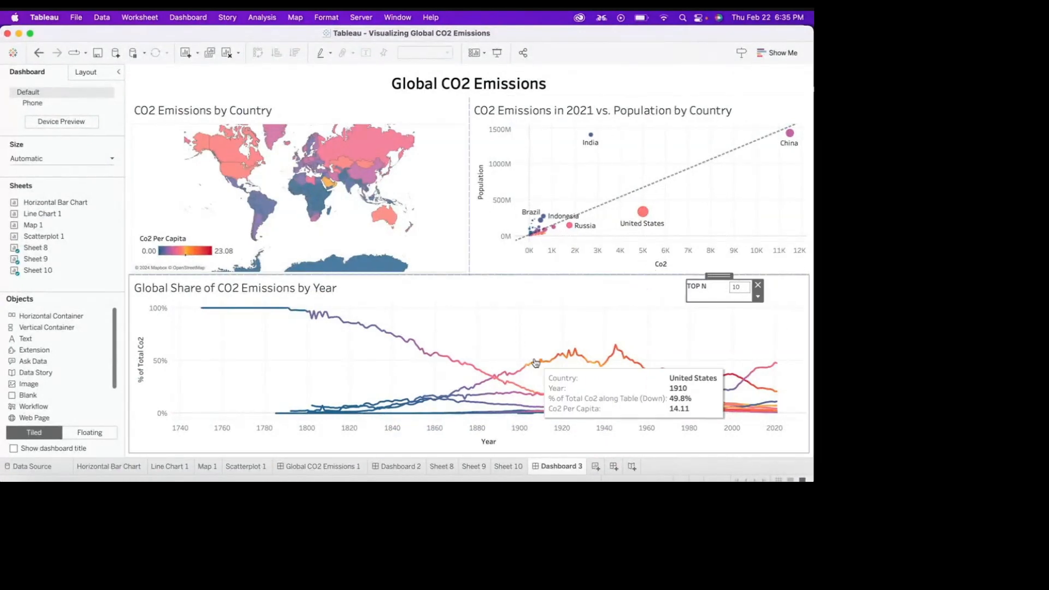
Show the Country filter of the CO2 Emissions by Country map on the dashboard.
click(625, 296)
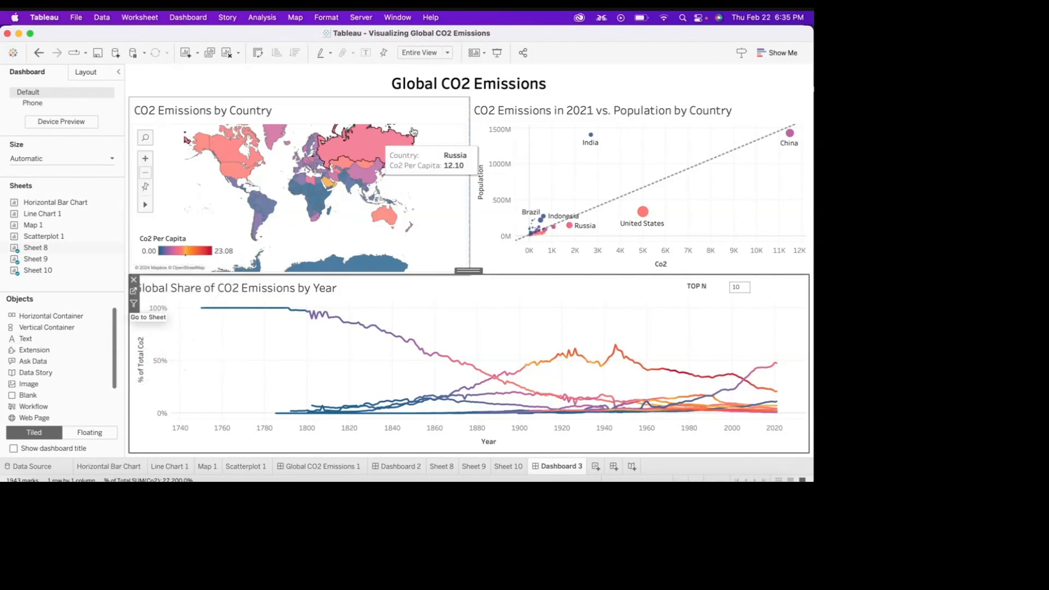
click(439, 257)
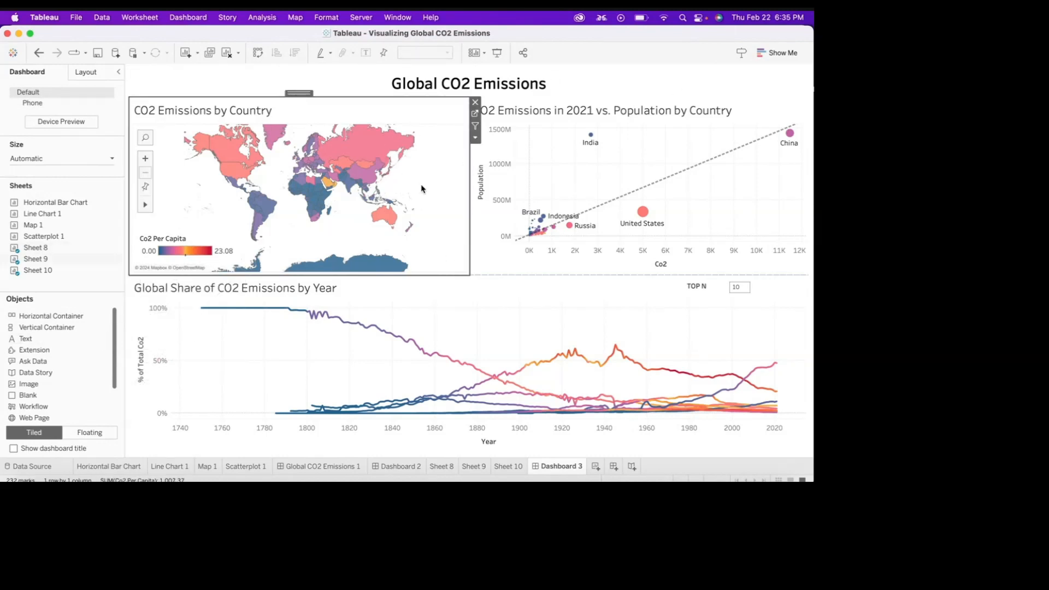
click(475, 138)
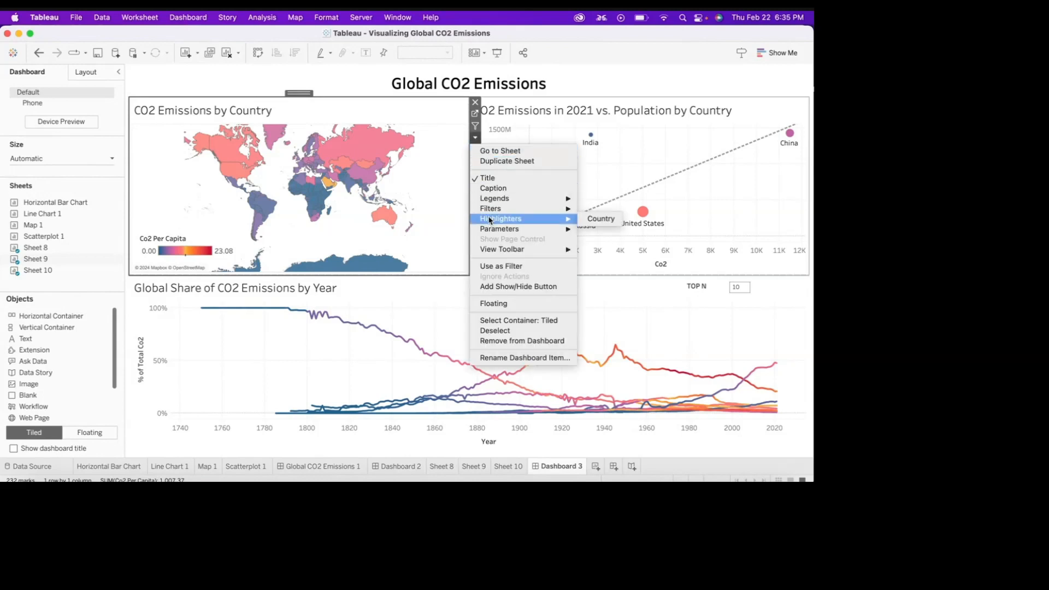
mouse_move(493, 210)
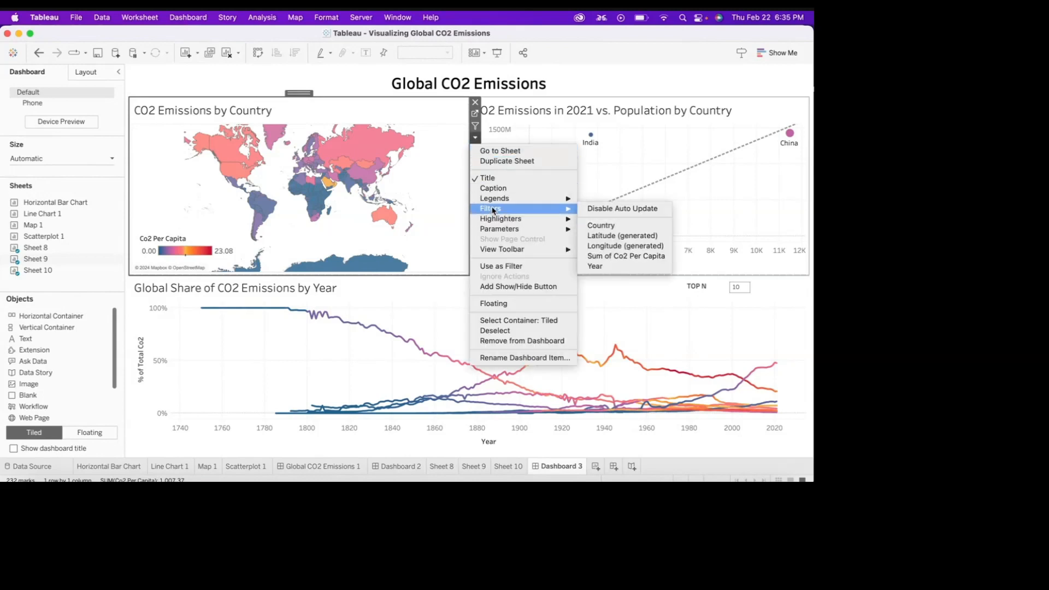
click(602, 227)
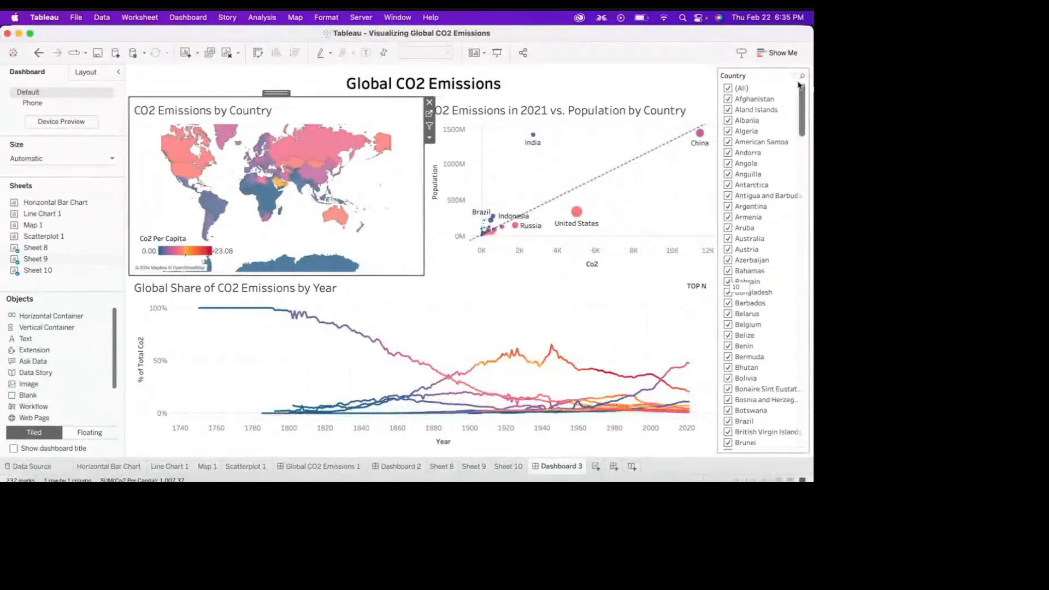
Change the Country filter to a single-value dropdown.
click(777, 78)
click(712, 96)
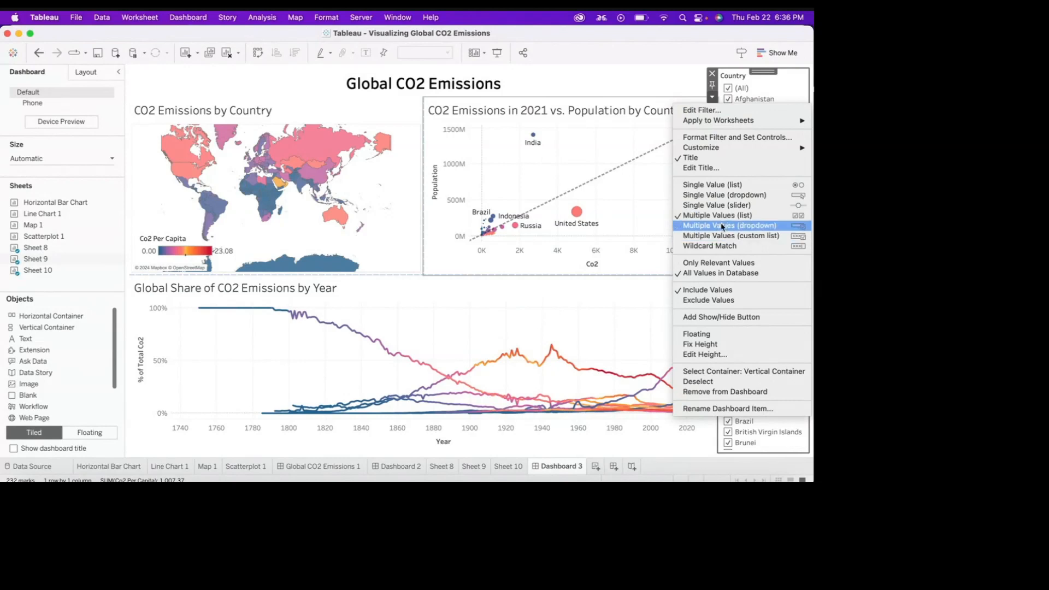
click(728, 195)
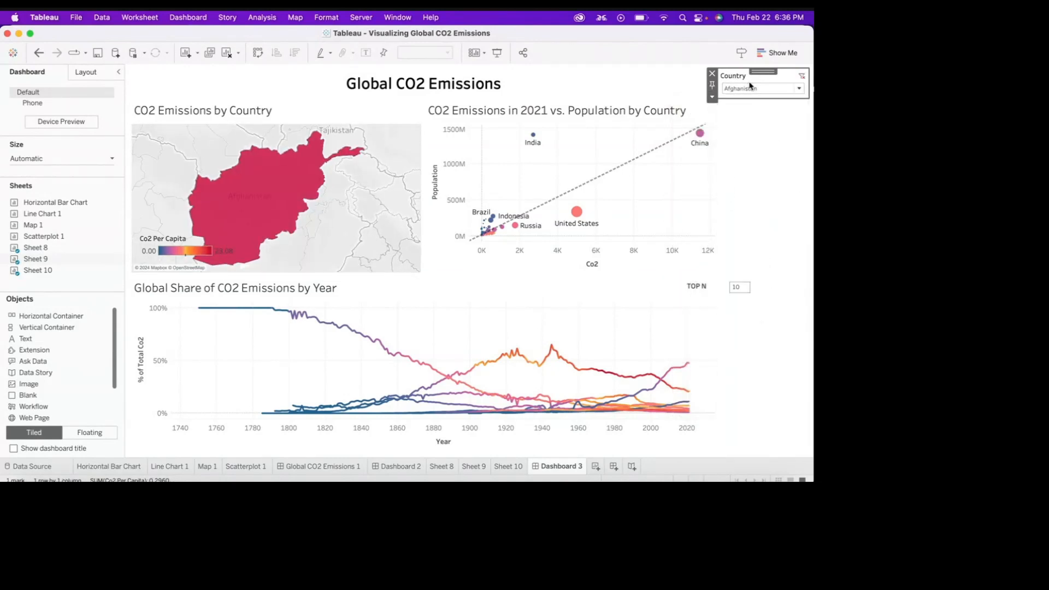
Change the Country filter to a multiple-values dropdown and include all countries.
click(712, 97)
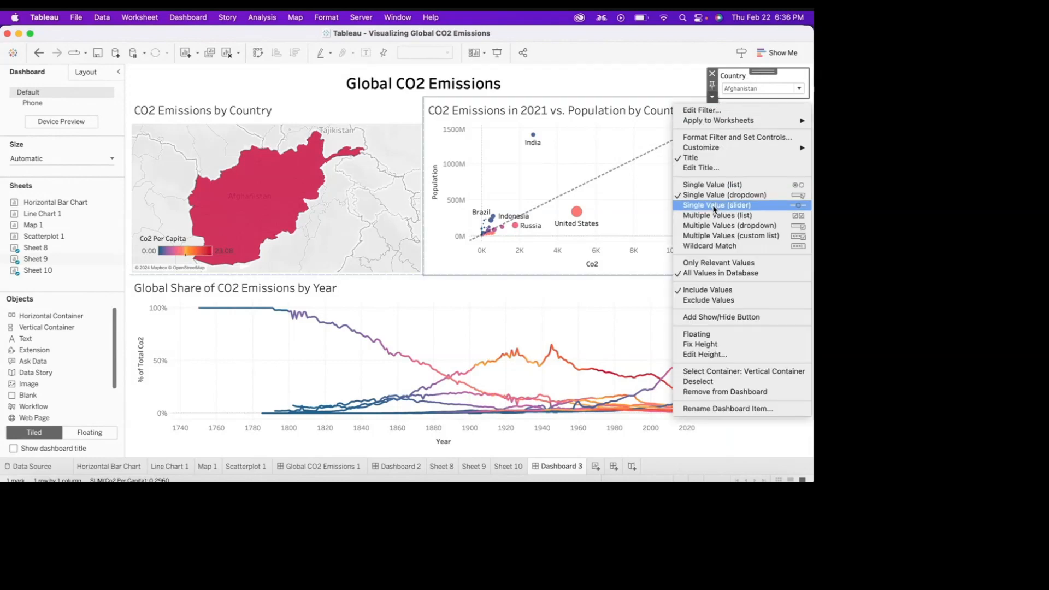
click(713, 228)
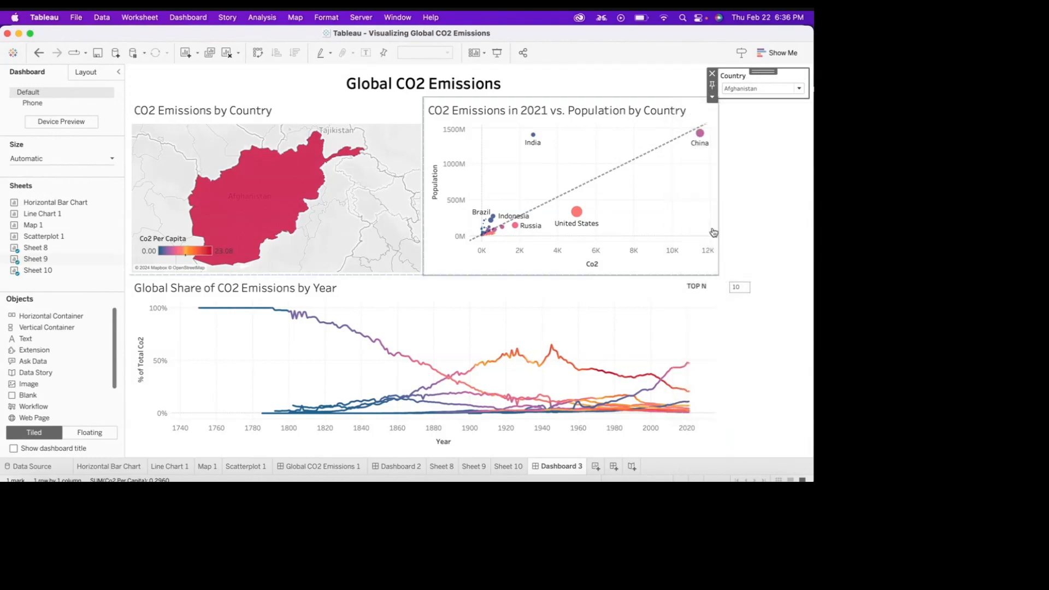
click(758, 90)
click(687, 112)
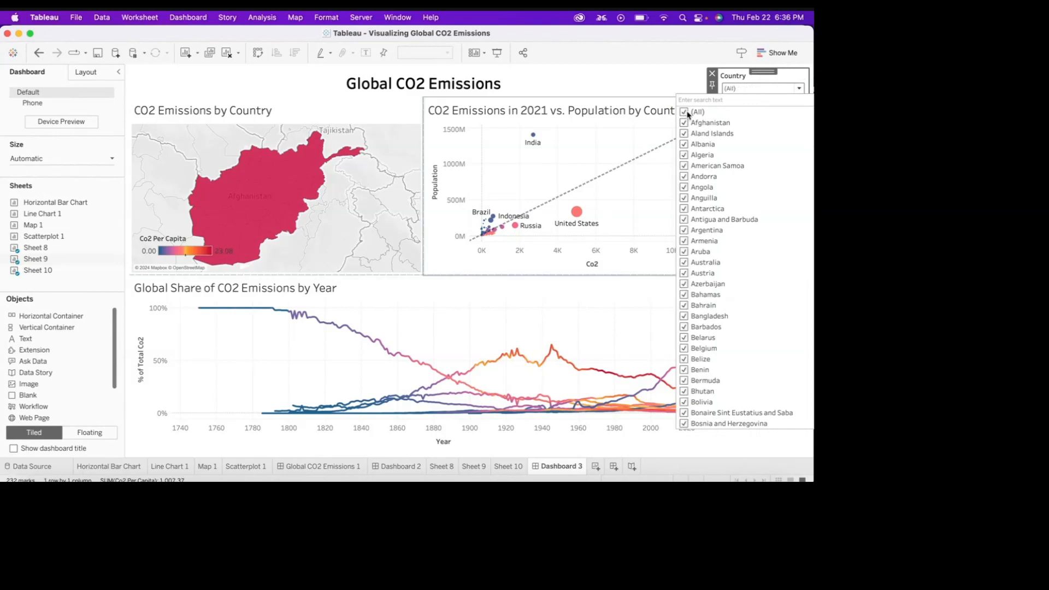
Float the container holding the Country filter, shrink it to fit, and place it at the right end of the title band.
click(769, 73)
click(766, 110)
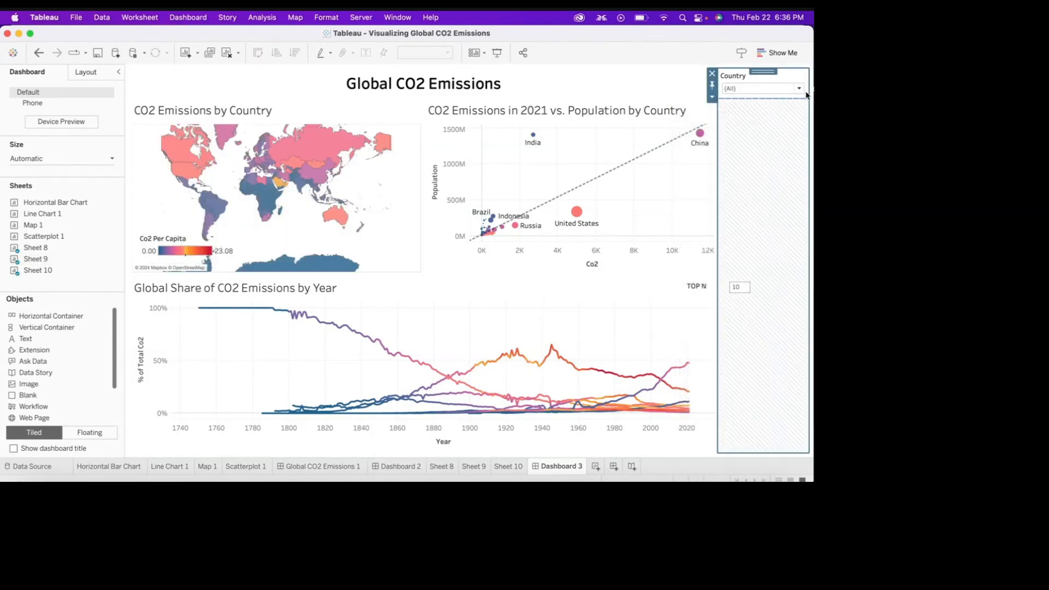
click(712, 97)
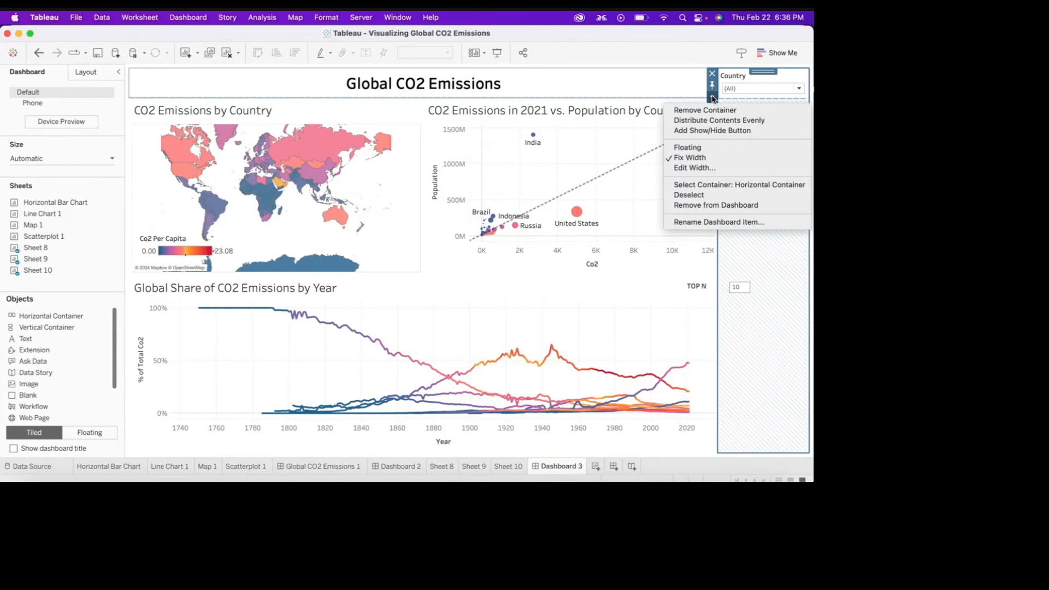
click(680, 147)
drag(748, 78, 635, 76)
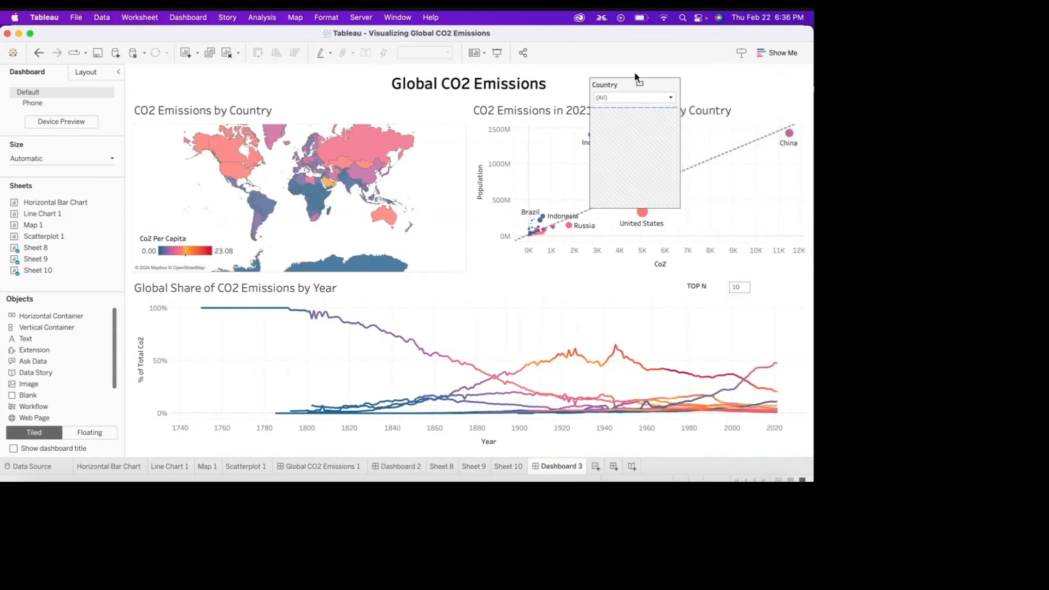
drag(634, 208, 751, 69)
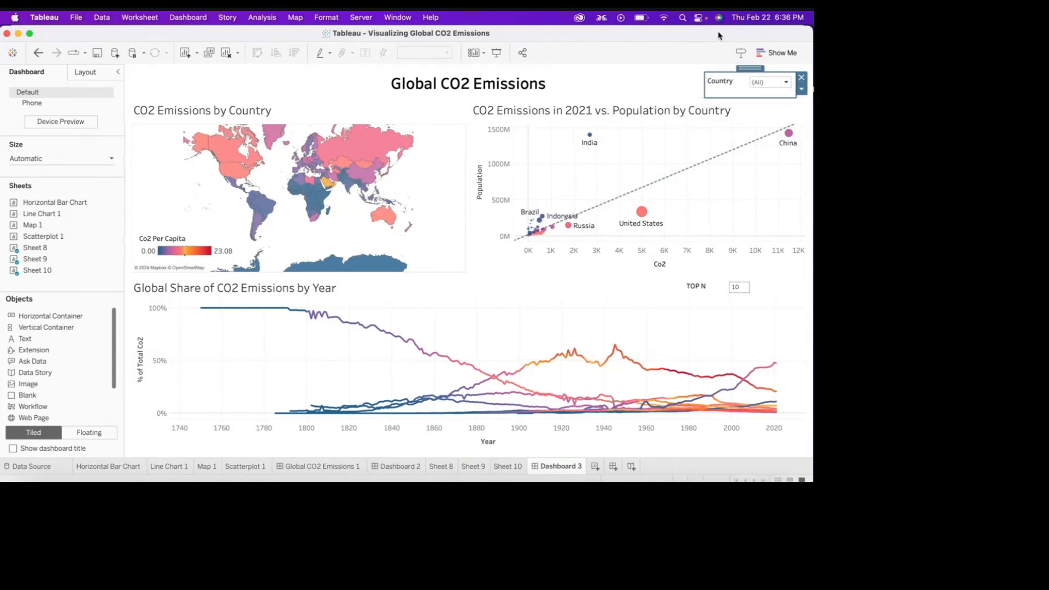
click(679, 86)
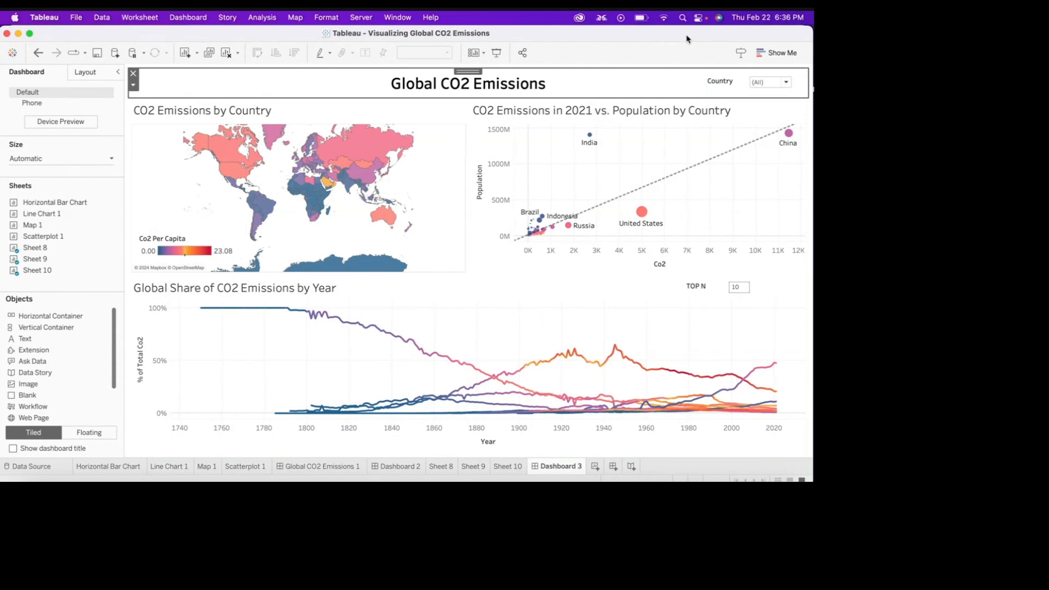
right_click(163, 88)
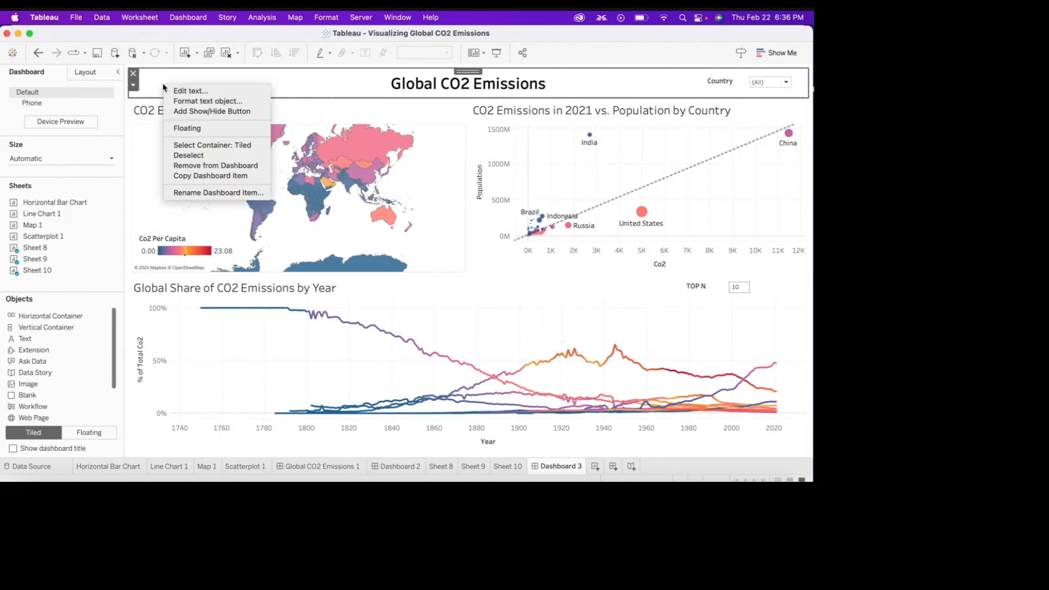
click(193, 159)
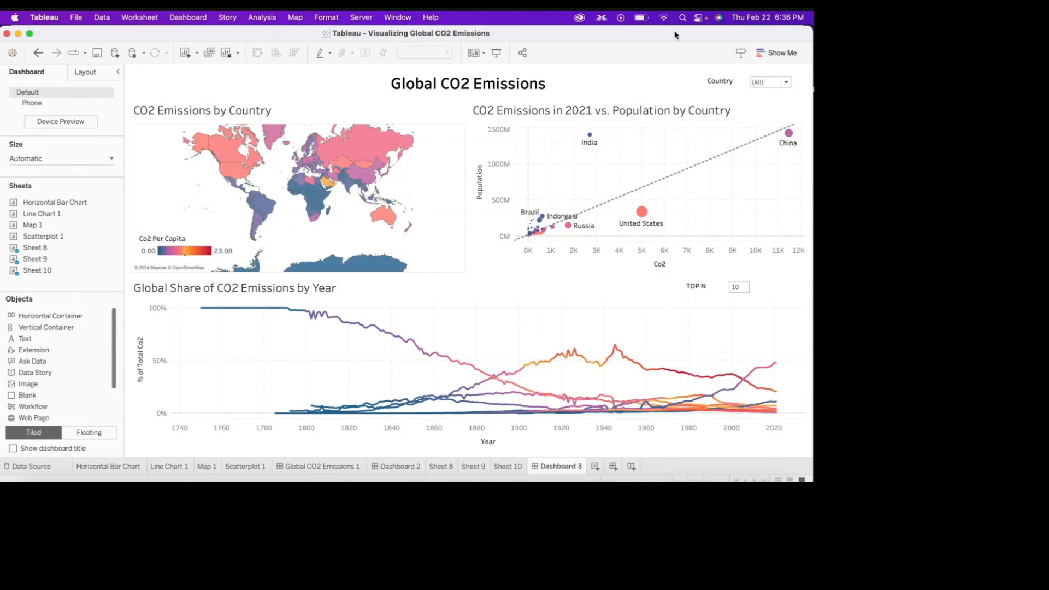
Label the lines of the Global Share of CO2 Emissions by Year chart on Sheet 8 with Country.
click(446, 82)
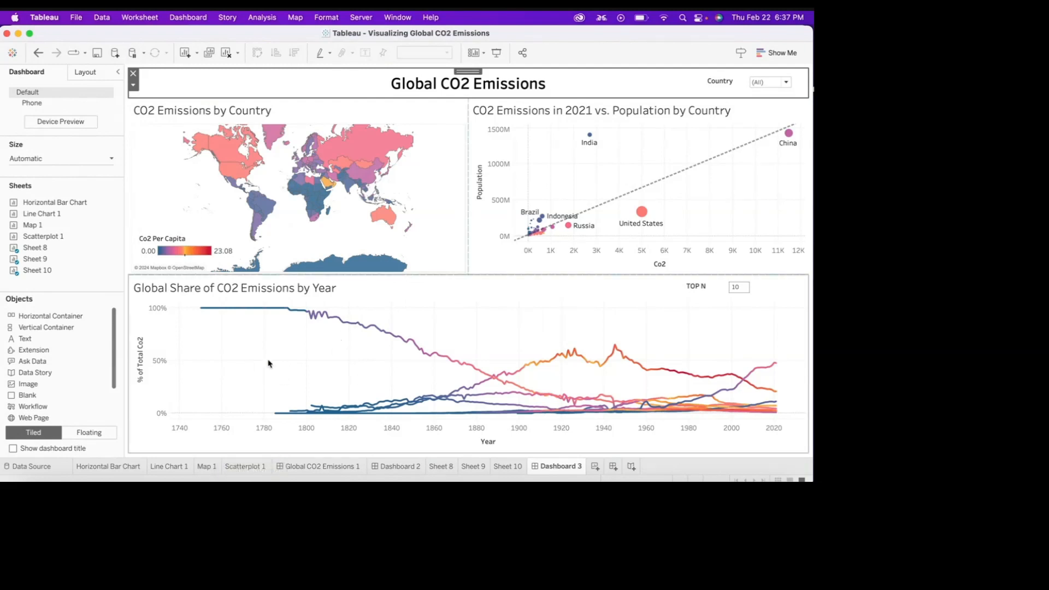
mouse_move(212, 310)
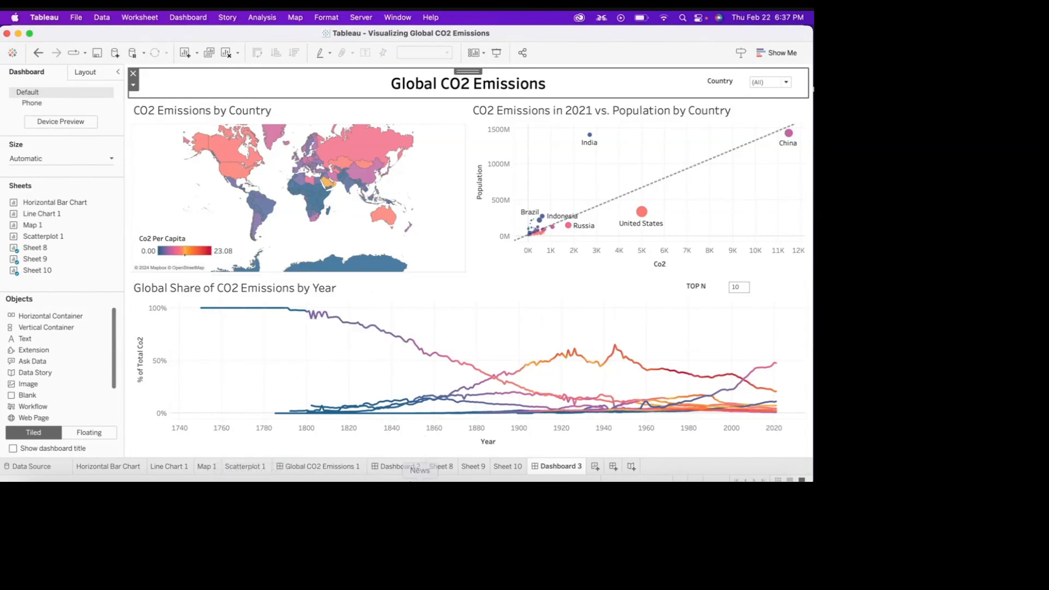
click(469, 470)
click(441, 468)
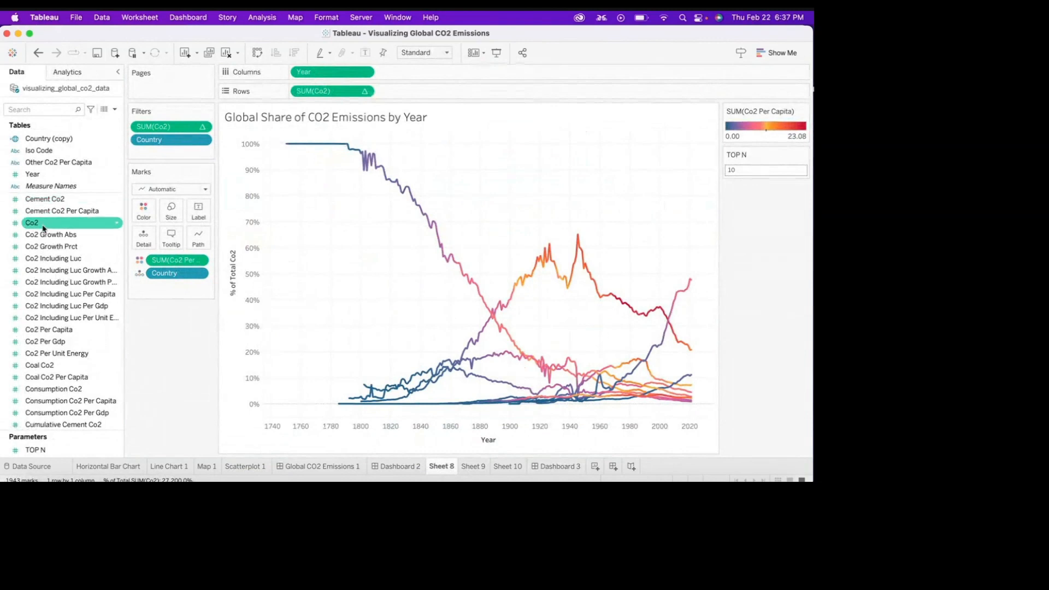
scroll(48, 219, up, 1)
drag(37, 139, 198, 210)
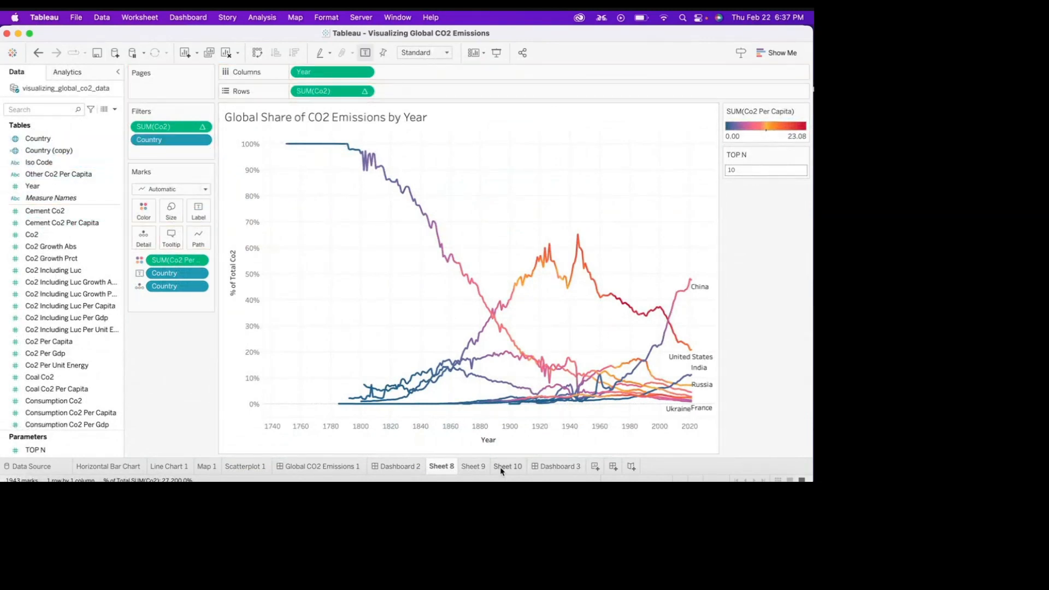
Return to Dashboard 3 and examine the country labels and emission trends in the line chart.
click(559, 466)
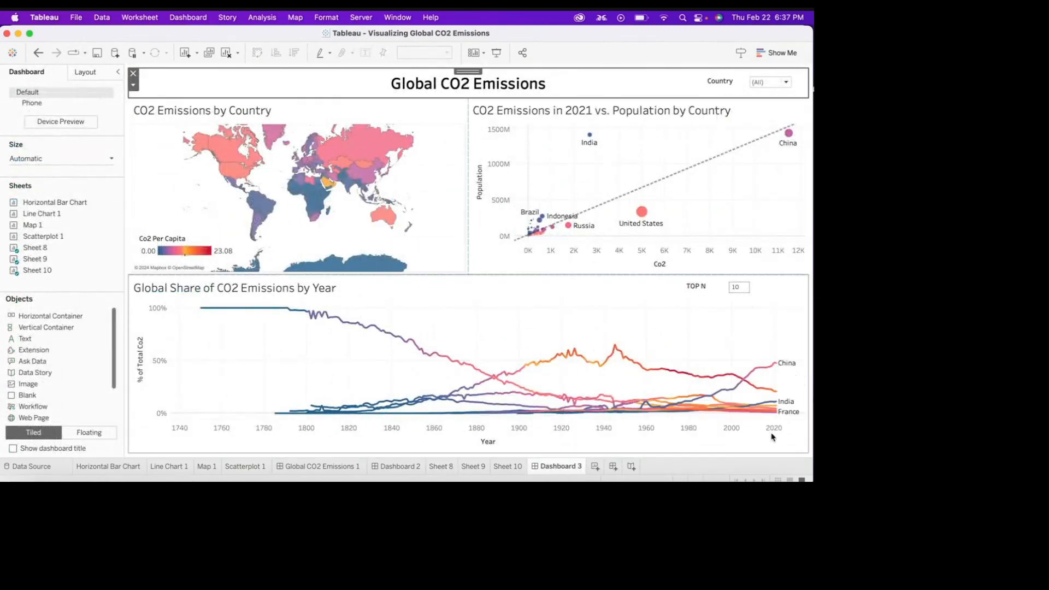
mouse_move(791, 372)
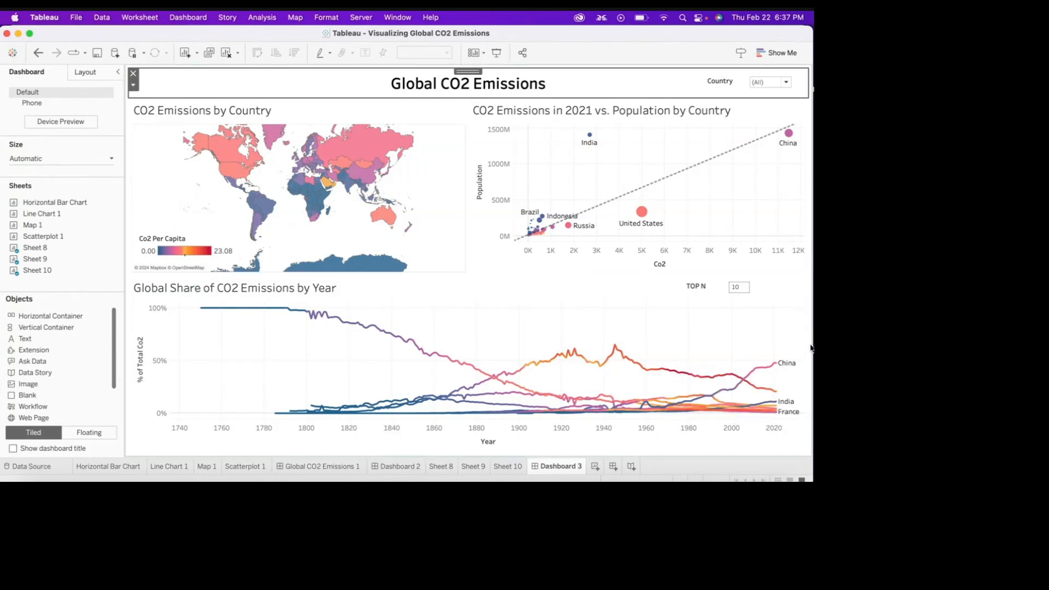
mouse_move(780, 398)
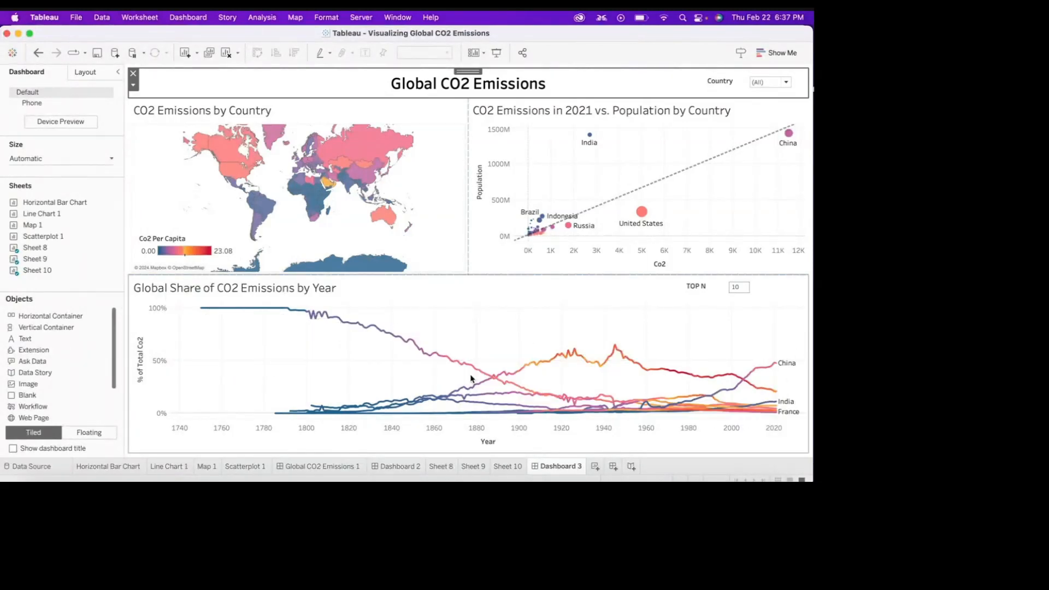
mouse_move(497, 381)
mouse_move(595, 354)
mouse_move(744, 384)
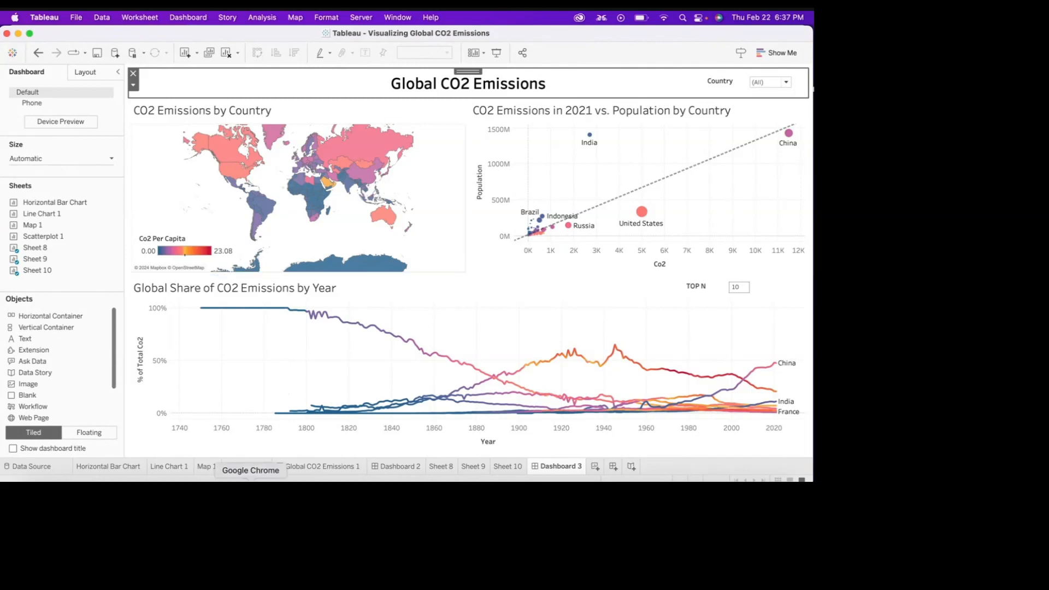
Switch to the presentation in Chrome and review the target dashboard slide and the "Add commentary to your visuals" slide.
click(251, 491)
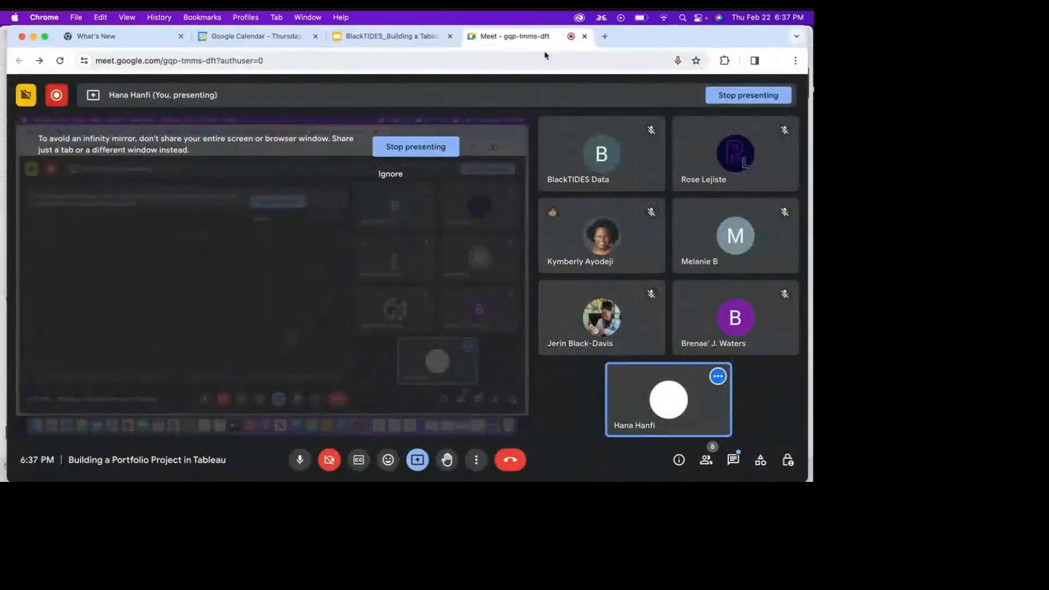
click(366, 42)
click(292, 272)
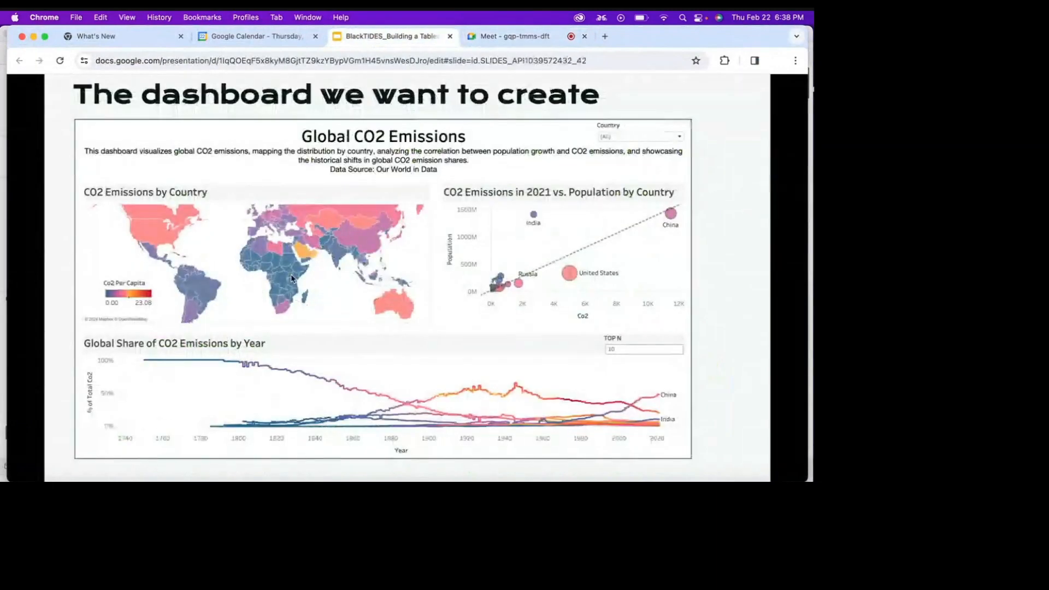
key(Left)
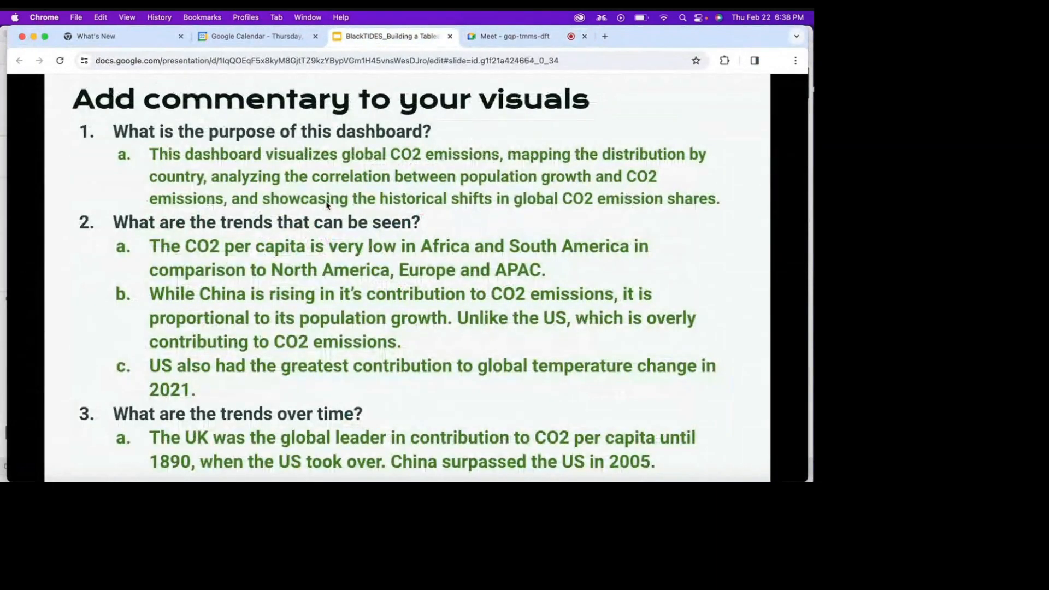
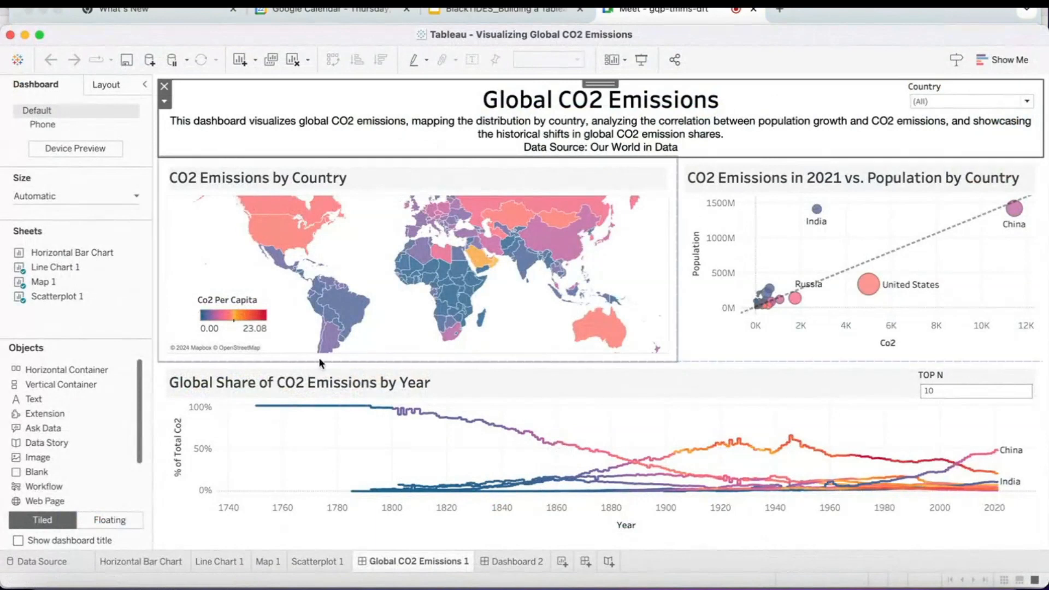
View the Scatterplot 1 worksheet in Tableau and return to the Global CO2 Emissions 1 dashboard.
mouse_move(514, 564)
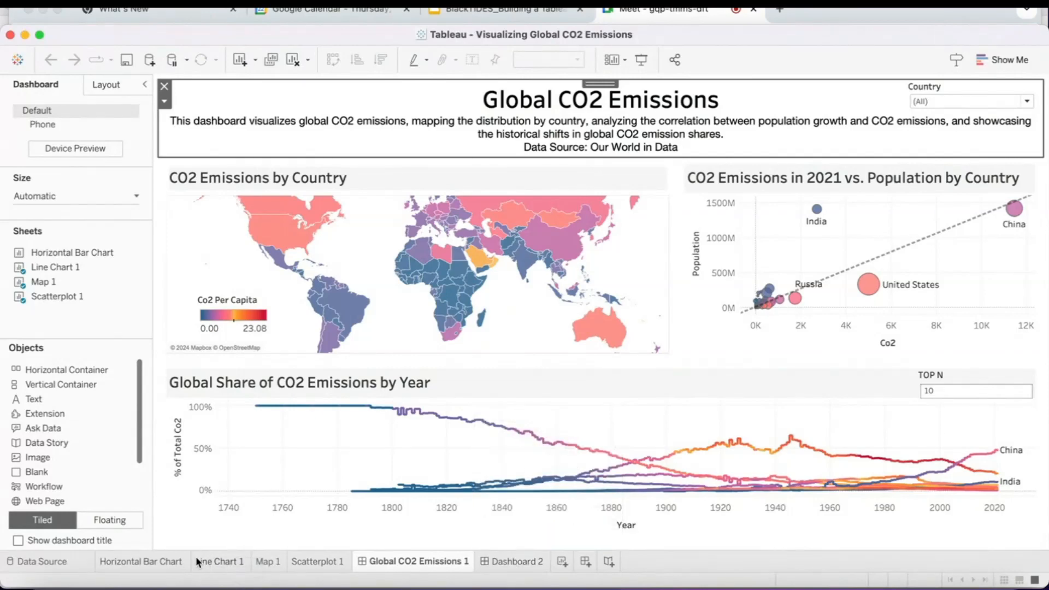
click(319, 561)
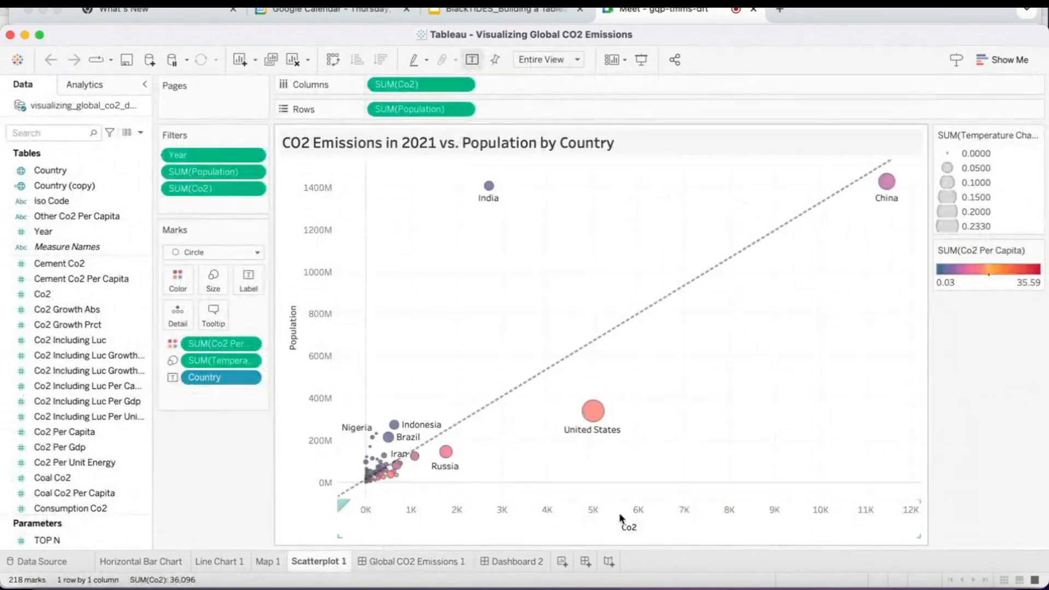
click(420, 562)
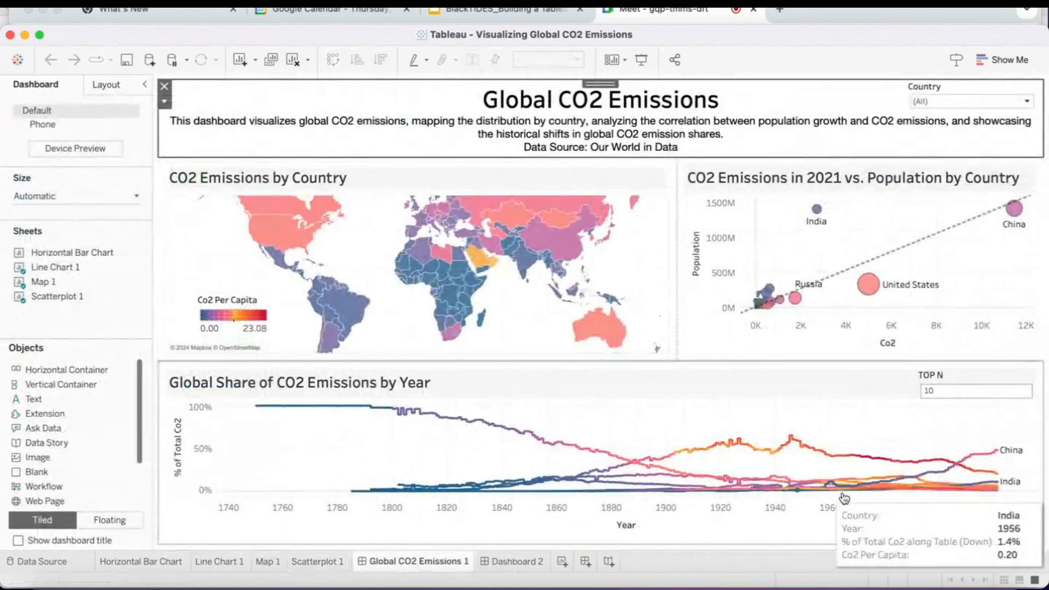